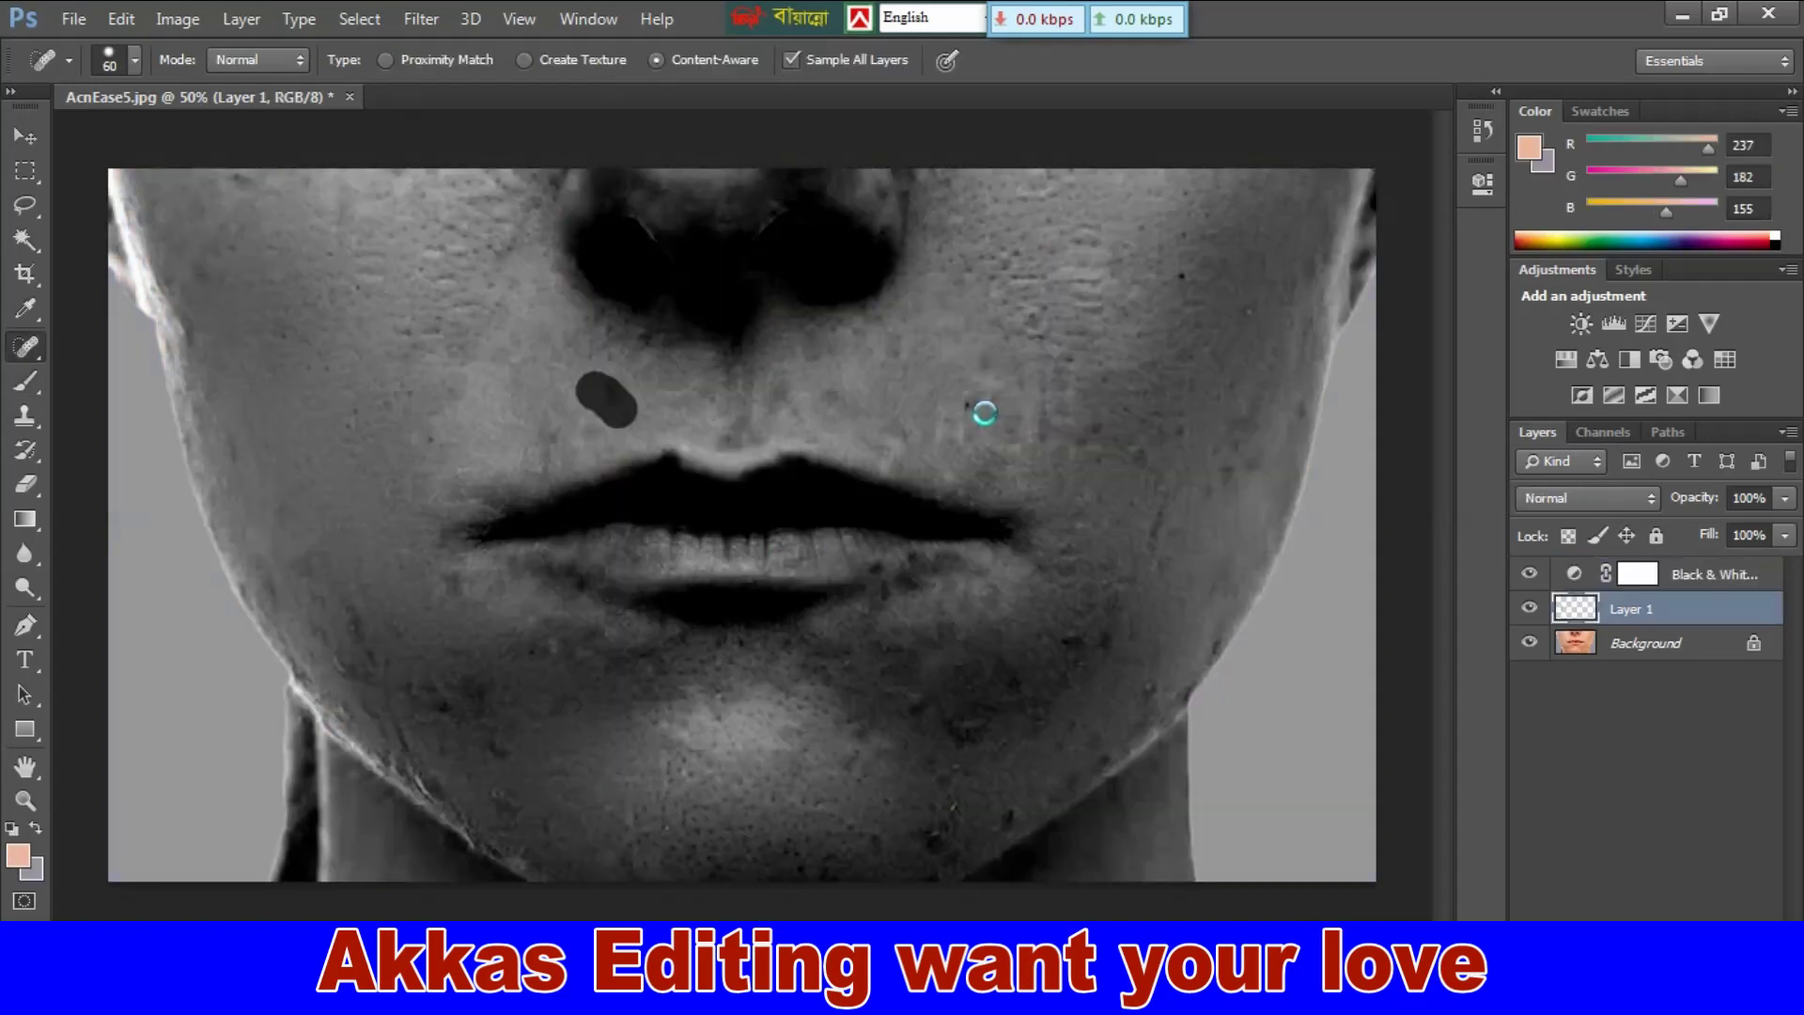
Step: Heal the blemishes on both cheeks, the jawline and the chin of Layer 1 with content-aware Spot Healing strokes at size 60
{"action": "left_click", "coordinate": [982, 412]}
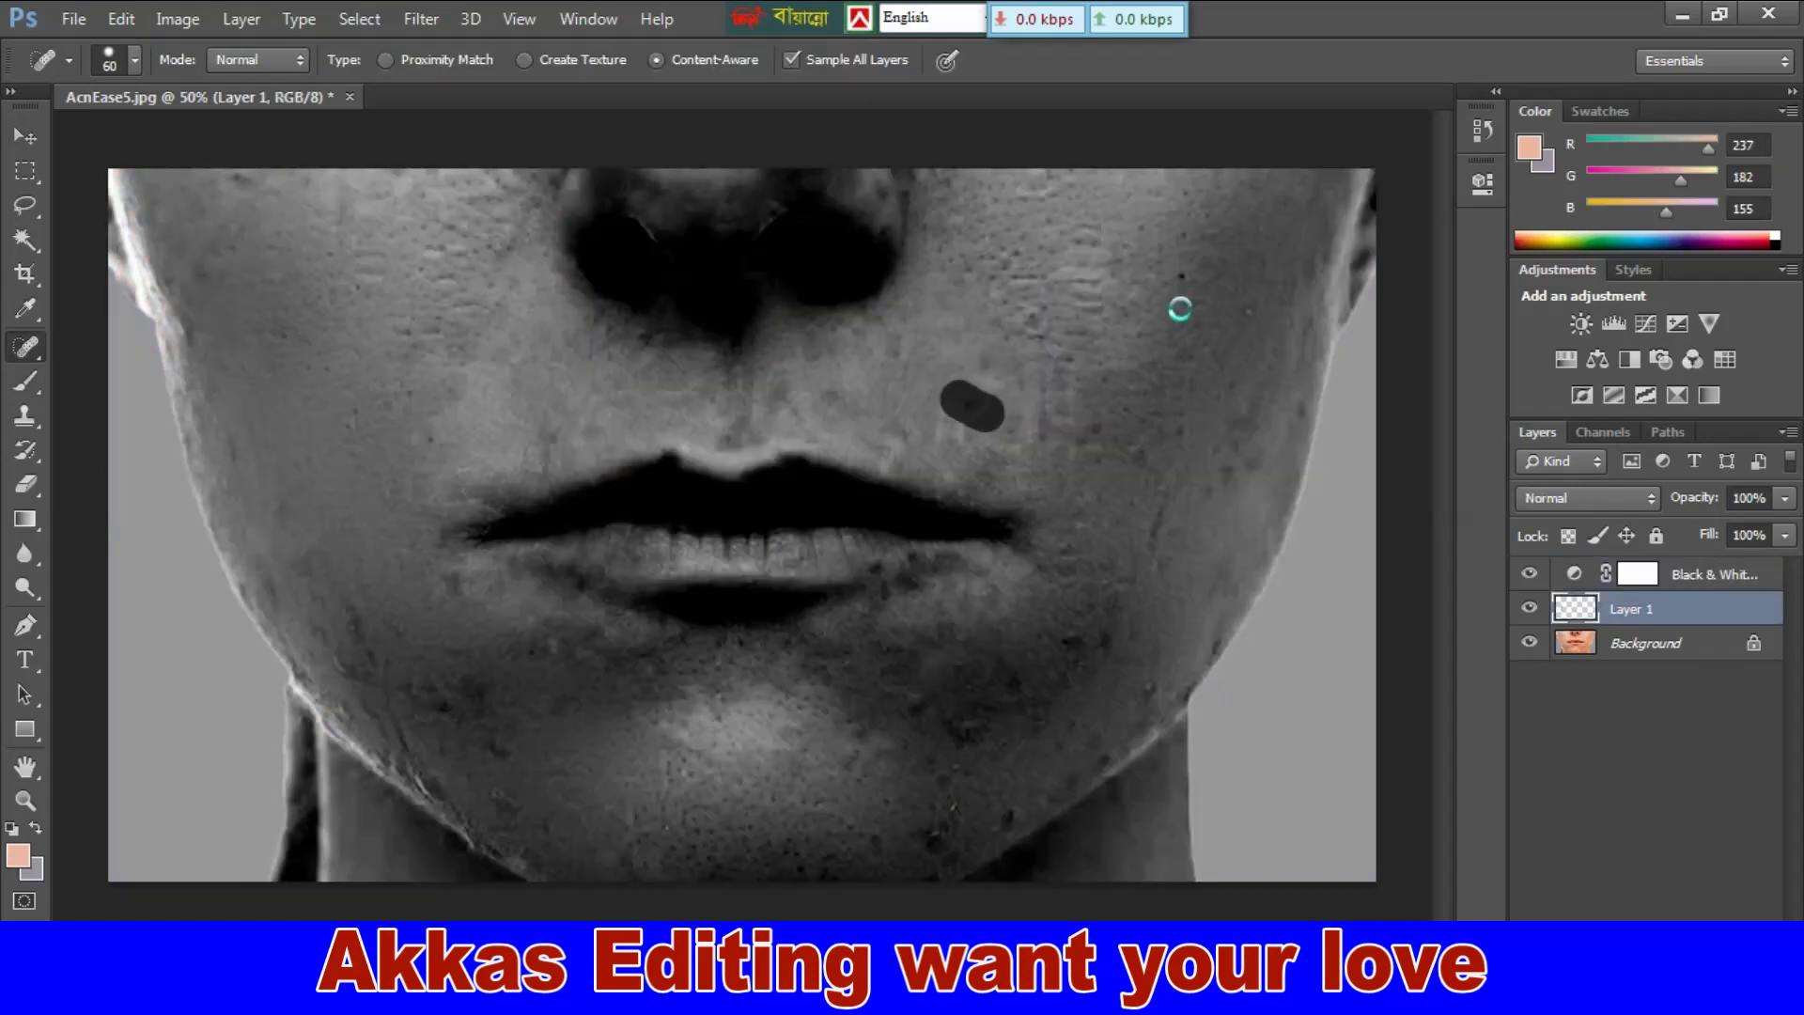
{"action": "left_click_drag", "start_coordinate": [1175, 305], "coordinate": [1180, 265]}
{"action": "left_click_drag", "start_coordinate": [1171, 495], "coordinate": [1146, 551]}
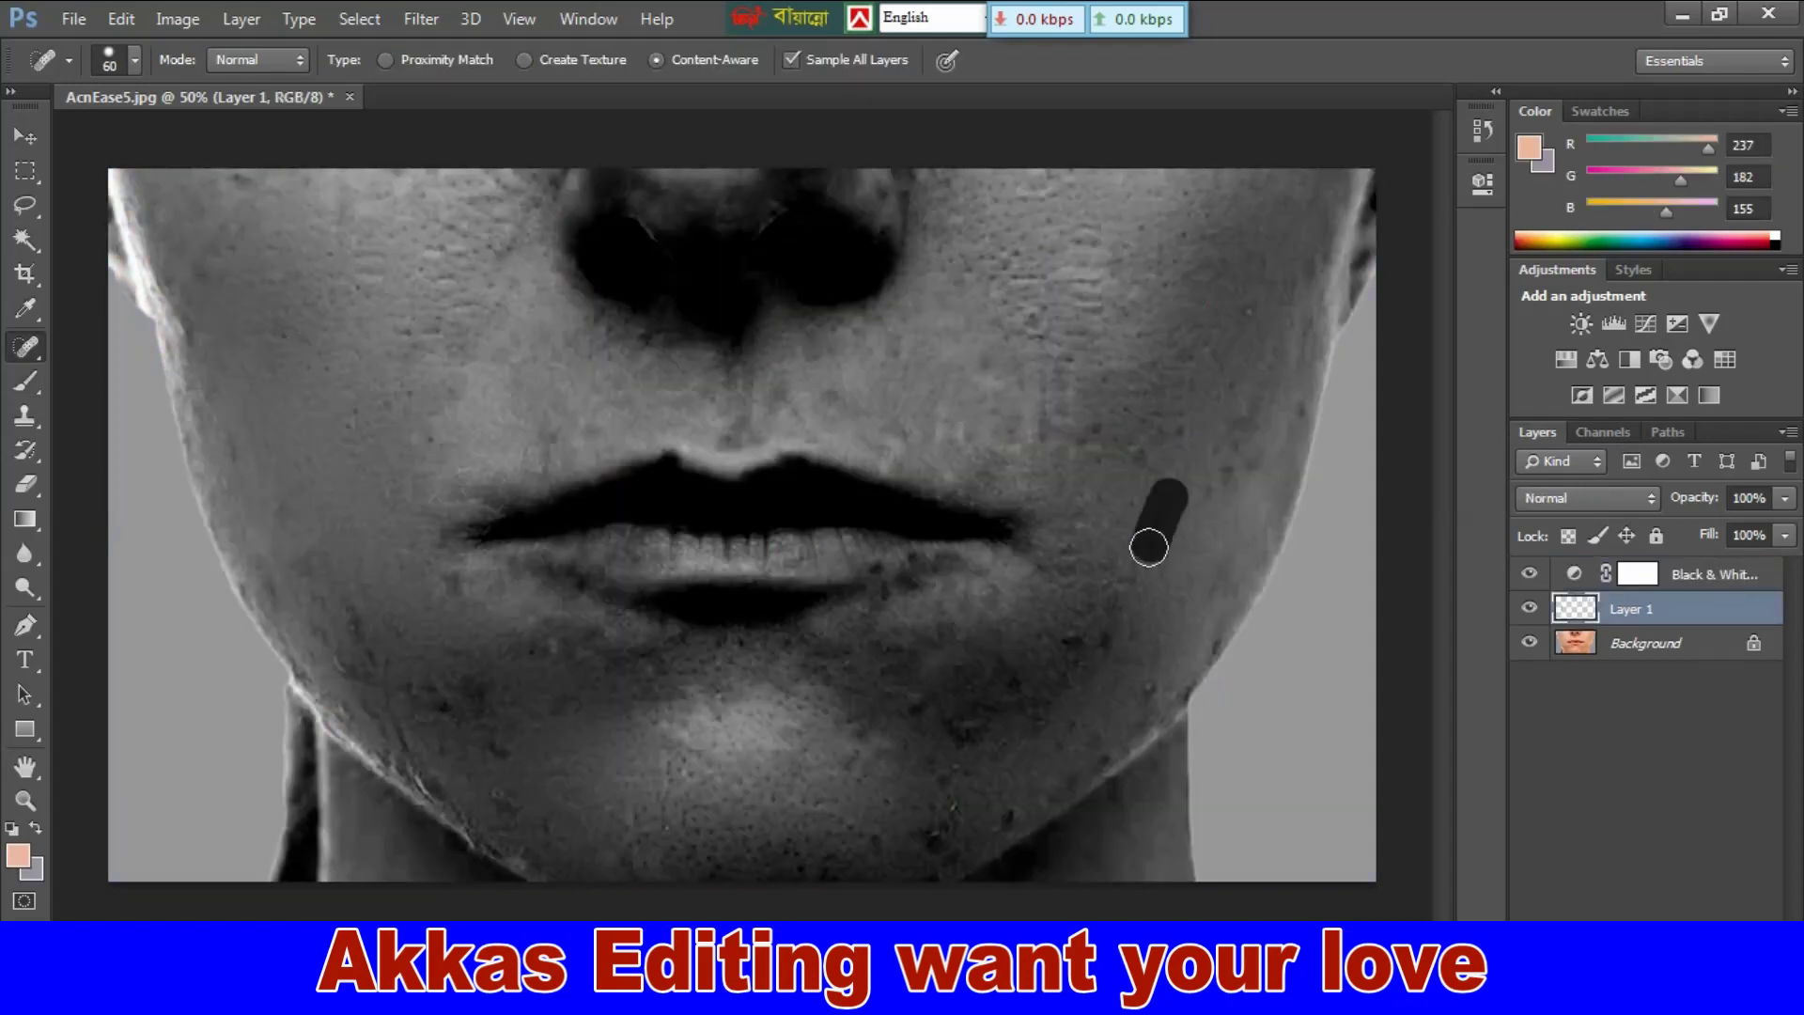
{"action": "left_click_drag", "start_coordinate": [316, 553], "coordinate": [366, 650]}
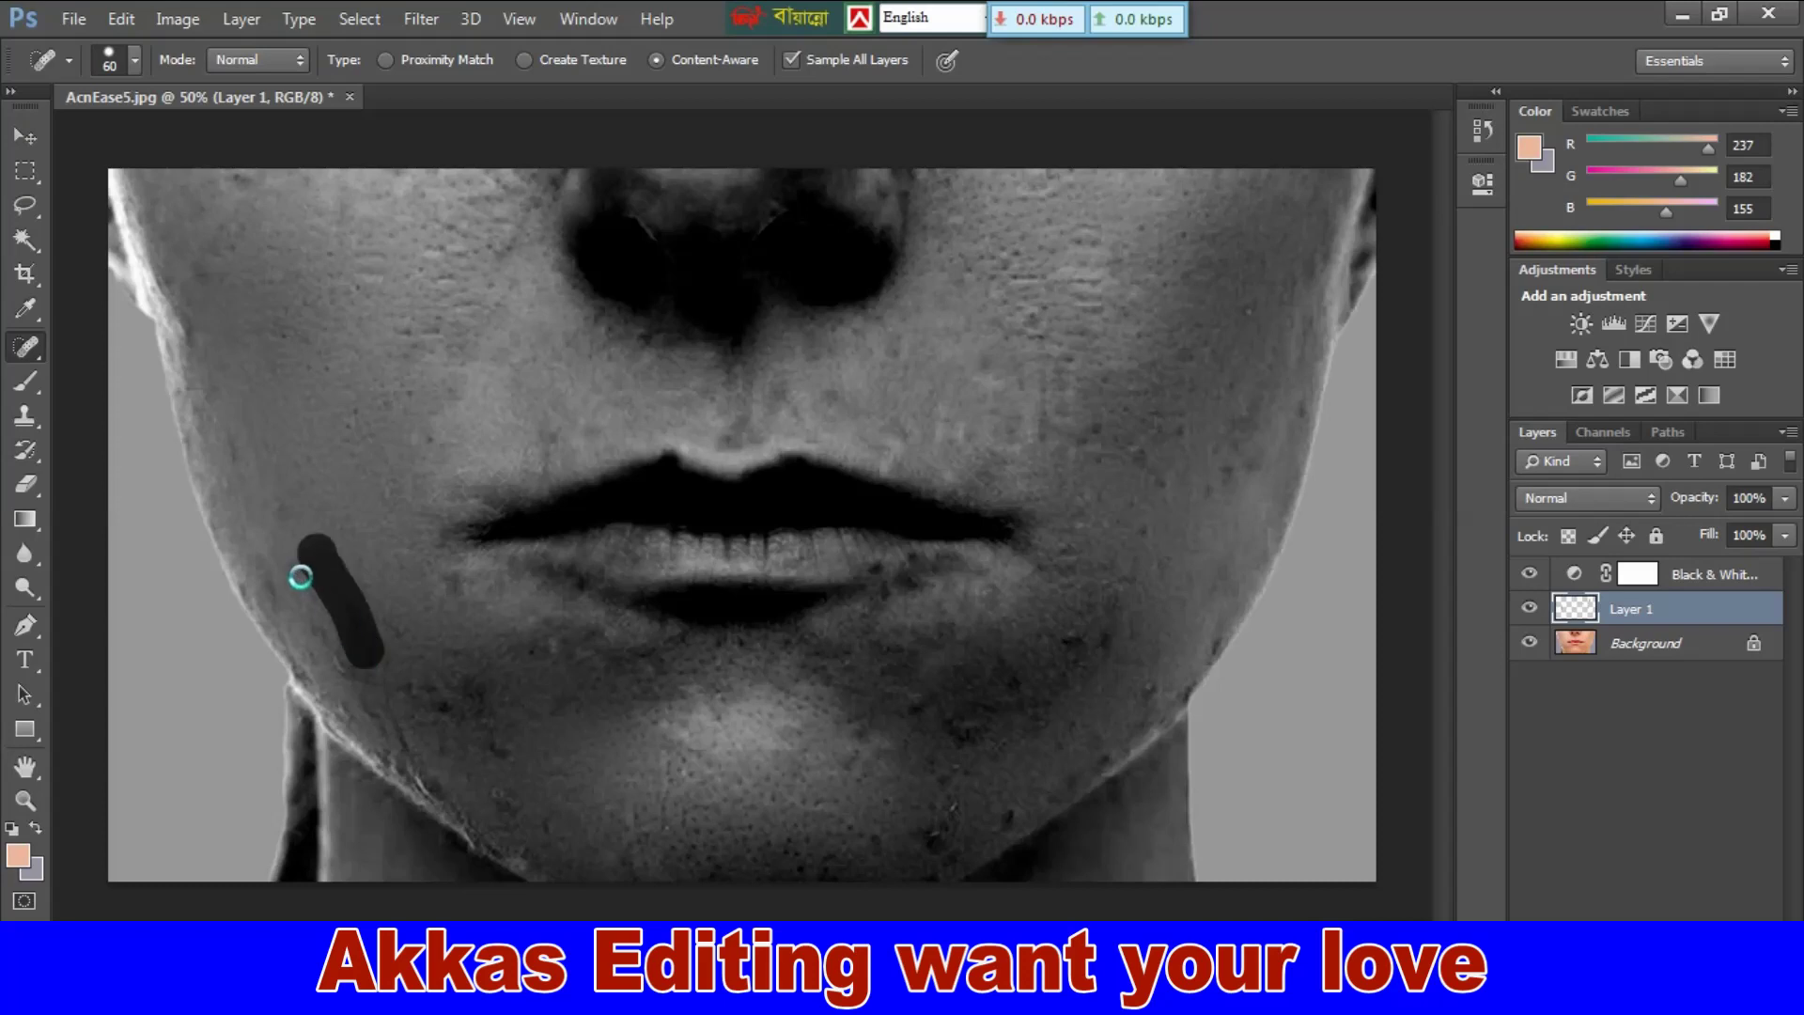
{"action": "left_click_drag", "start_coordinate": [299, 576], "coordinate": [355, 697]}
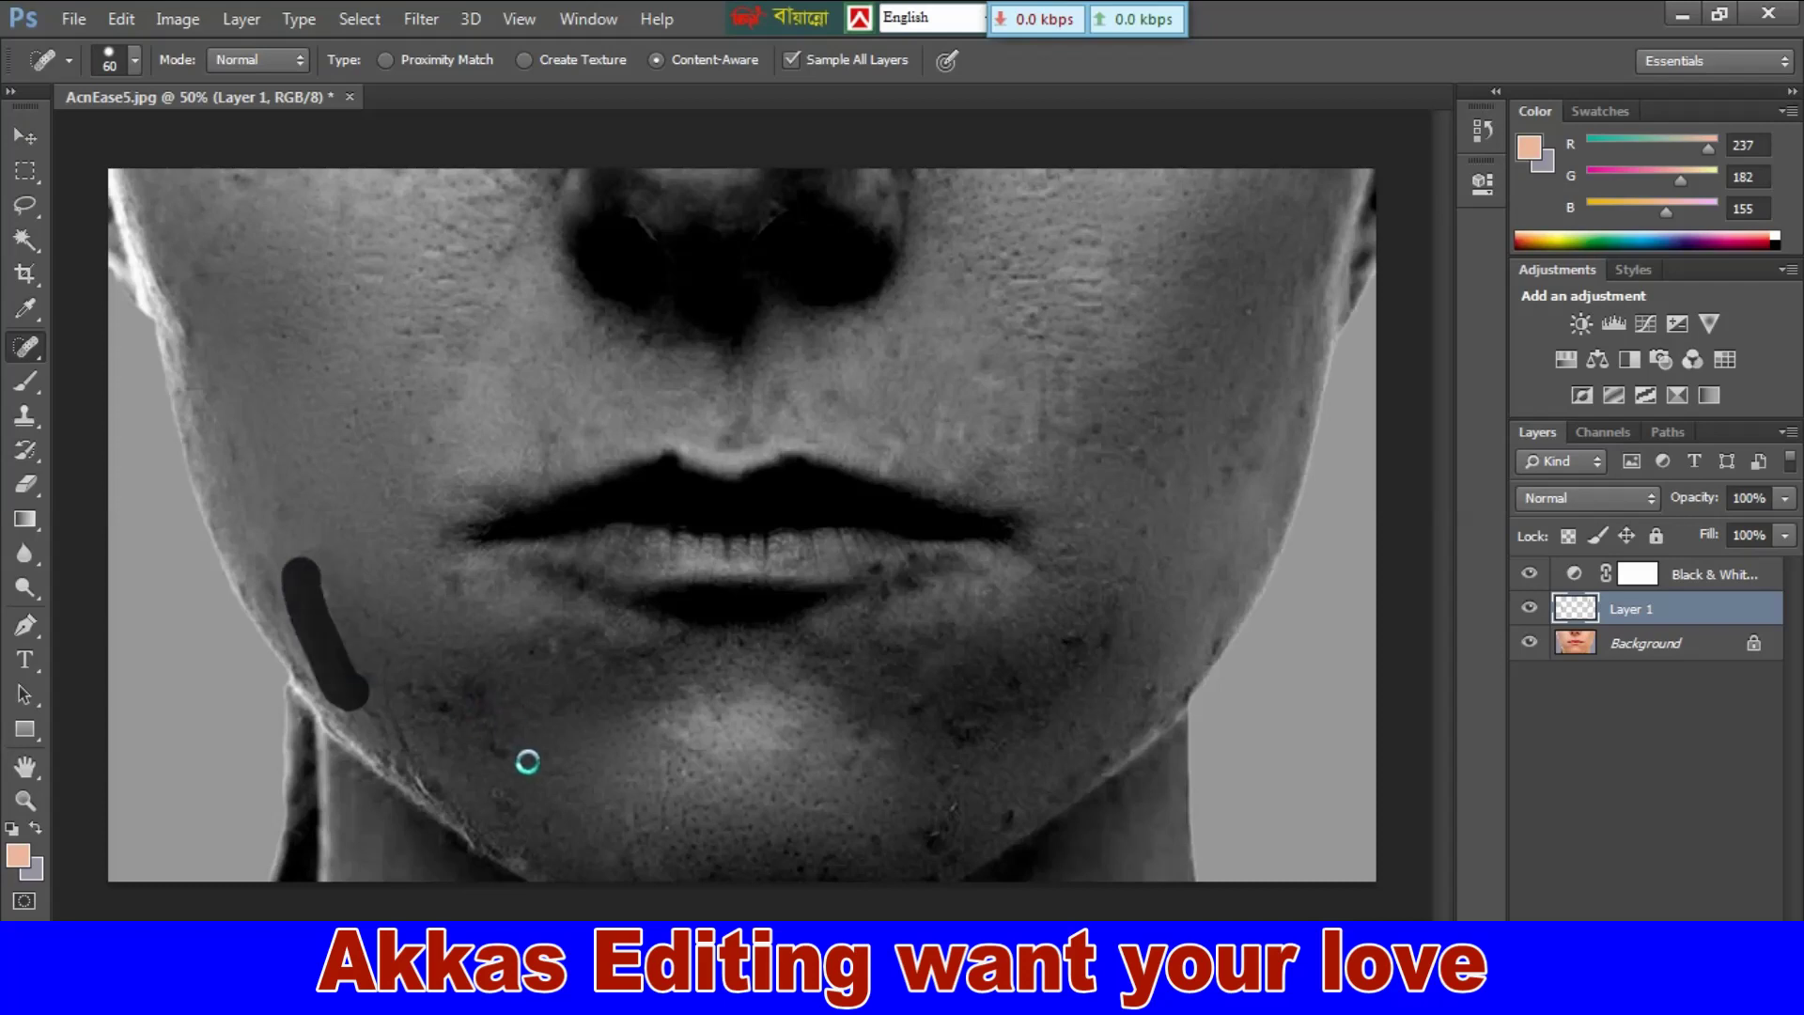
{"action": "mouse_move", "coordinate": [511, 752]}
{"action": "left_mouse_down"}
{"action": "mouse_move", "coordinate": [489, 755]}
{"action": "mouse_move", "coordinate": [466, 686]}
{"action": "mouse_move", "coordinate": [467, 729]}
{"action": "mouse_move", "coordinate": [425, 696]}
{"action": "left_mouse_up"}
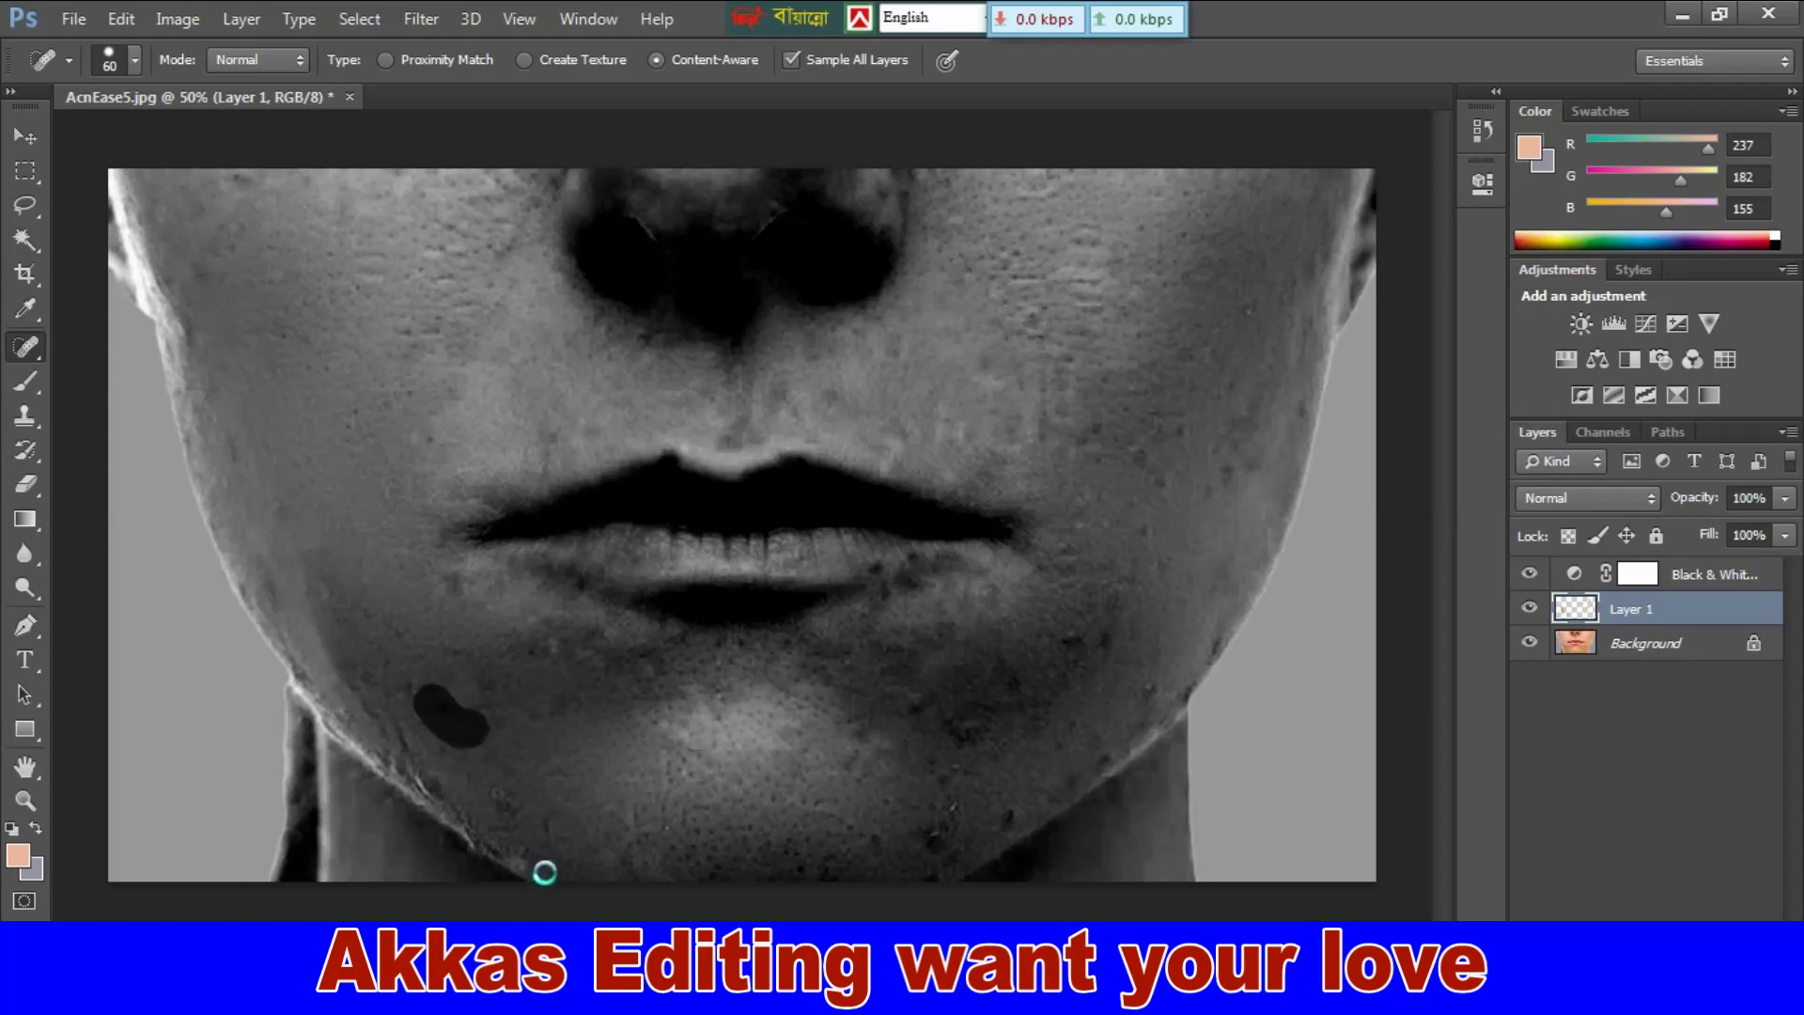
{"action": "mouse_move", "coordinate": [540, 865]}
{"action": "left_mouse_down"}
{"action": "mouse_move", "coordinate": [546, 829]}
{"action": "mouse_move", "coordinate": [510, 795]}
{"action": "left_mouse_up"}
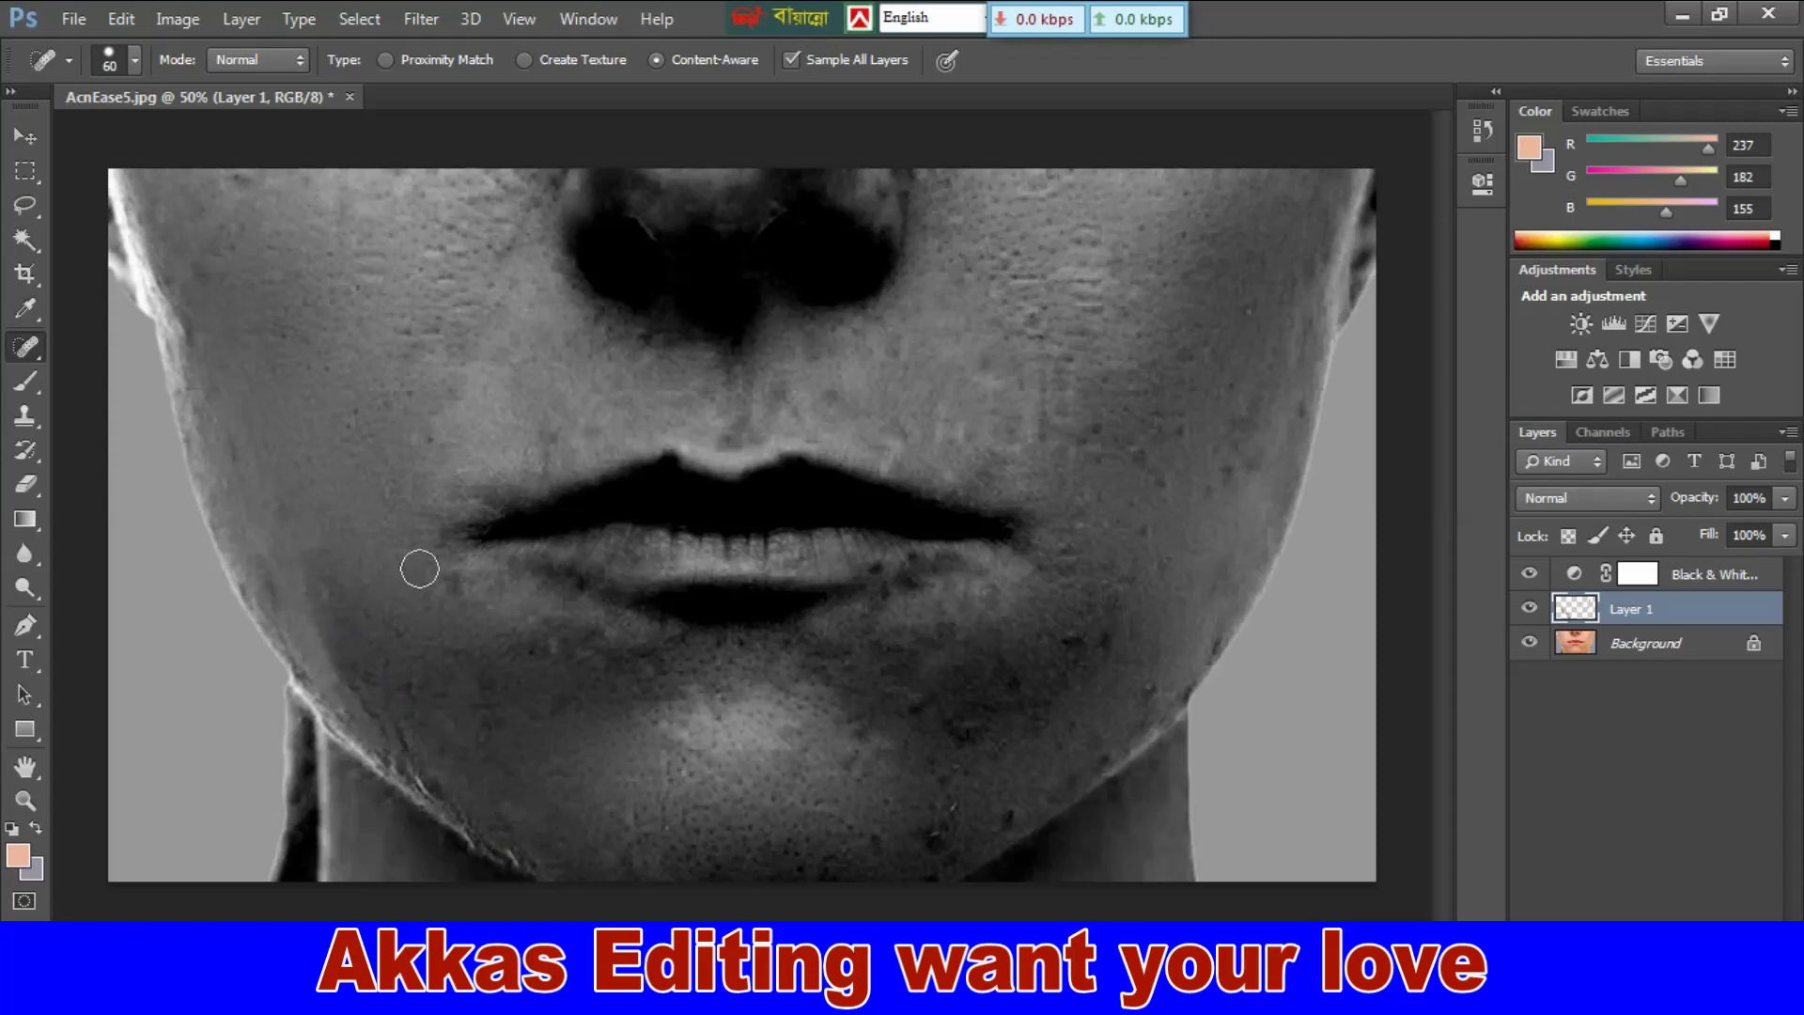
{"action": "left_click_drag", "start_coordinate": [419, 564], "coordinate": [449, 587]}
{"action": "mouse_move", "coordinate": [310, 568]}
{"action": "left_mouse_down"}
{"action": "mouse_move", "coordinate": [338, 671]}
{"action": "mouse_move", "coordinate": [406, 737]}
{"action": "left_mouse_up"}
{"action": "left_click_drag", "start_coordinate": [345, 664], "coordinate": [443, 792]}
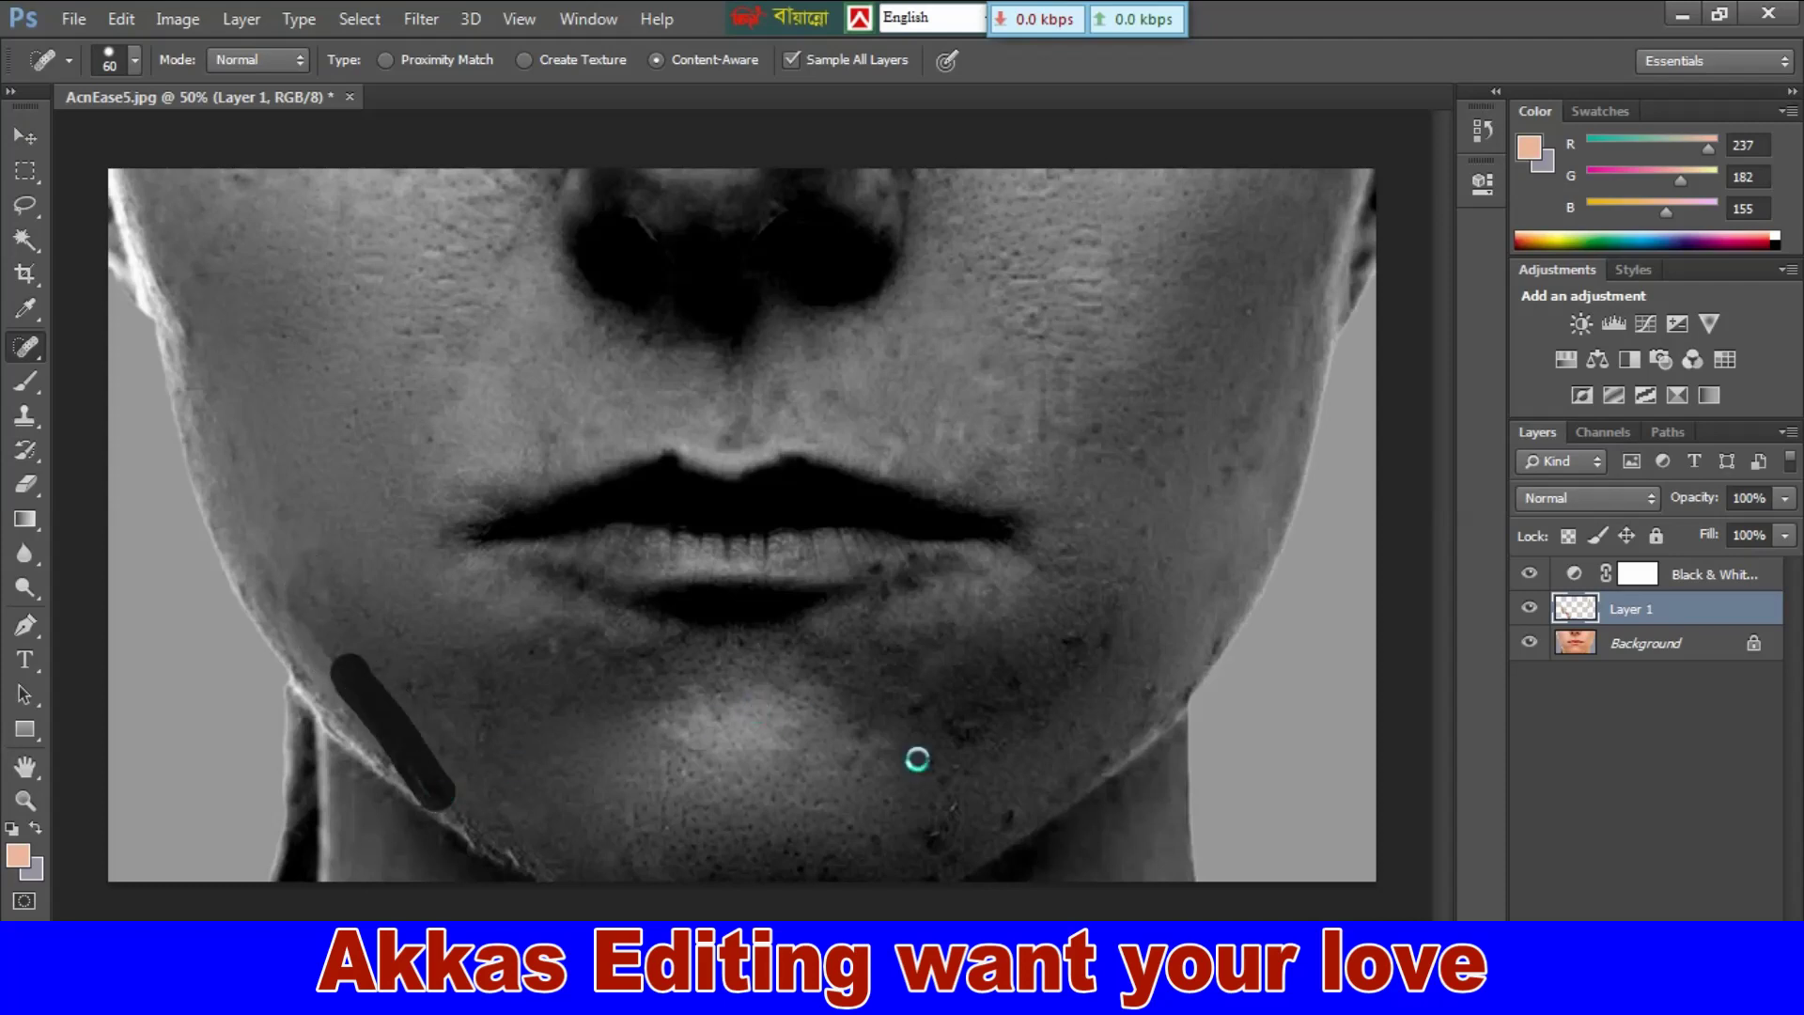
{"action": "left_click", "coordinate": [997, 818]}
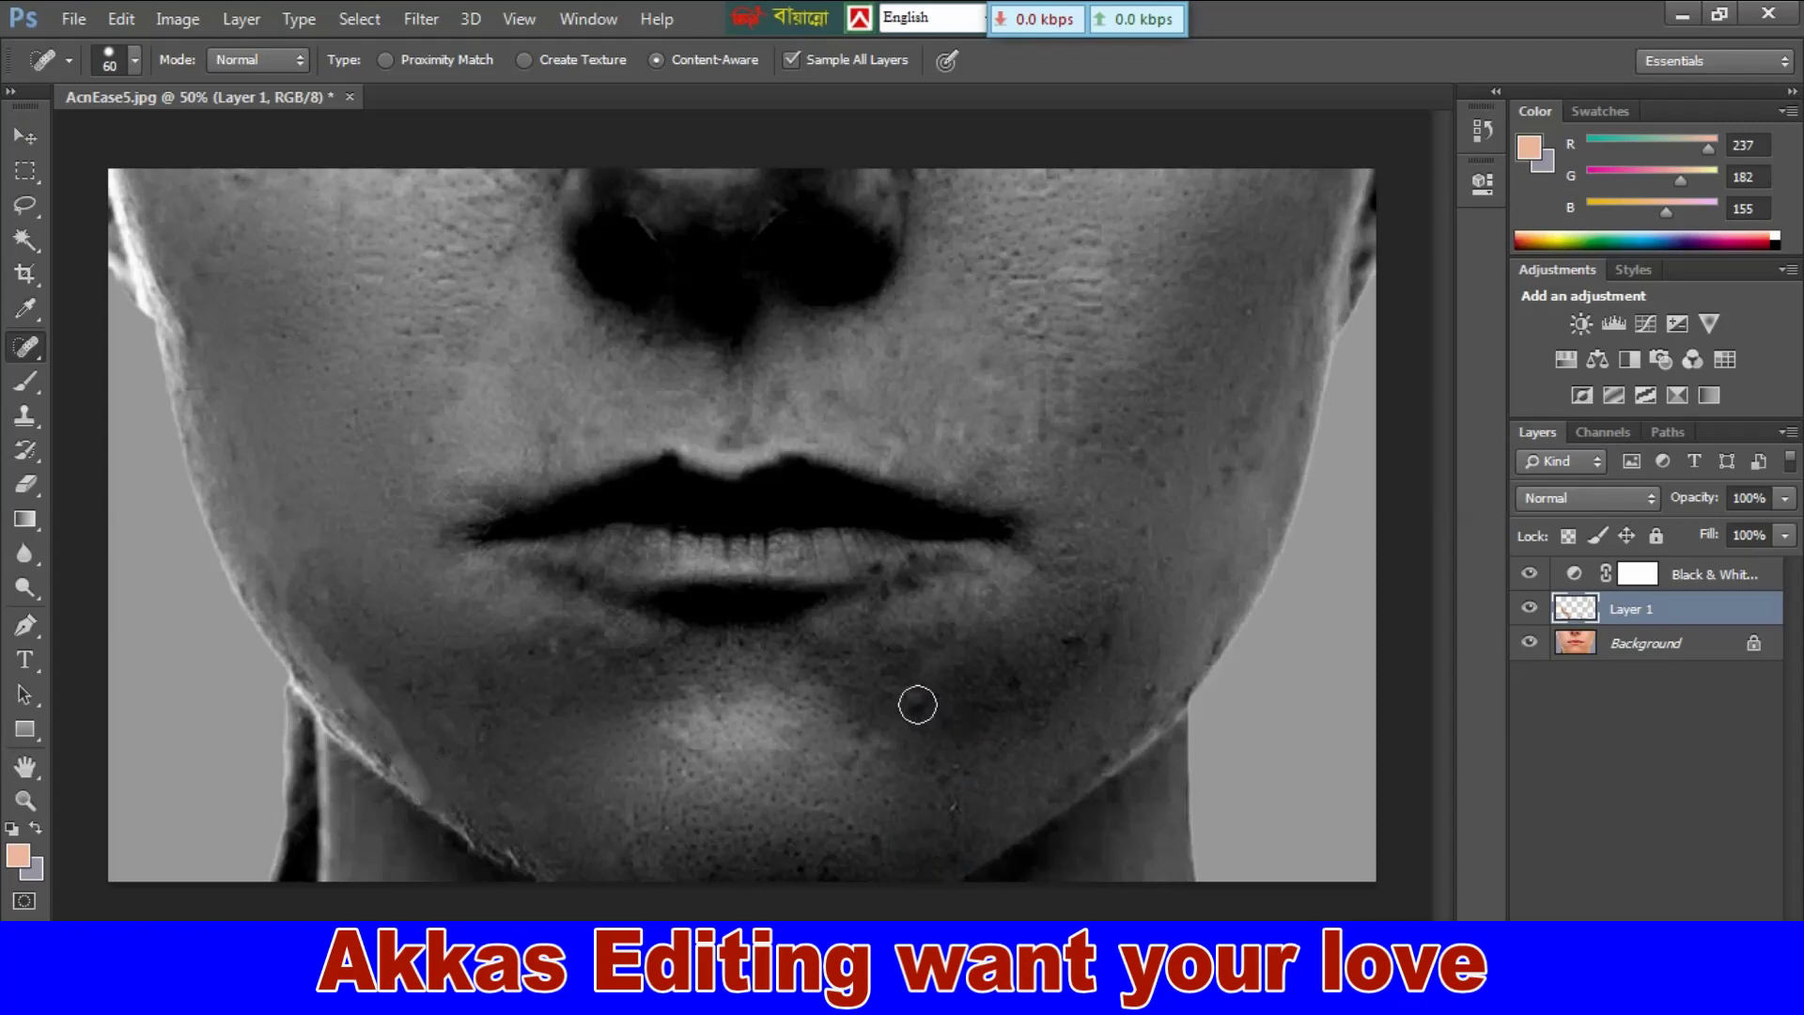
{"action": "left_click", "coordinate": [917, 705]}
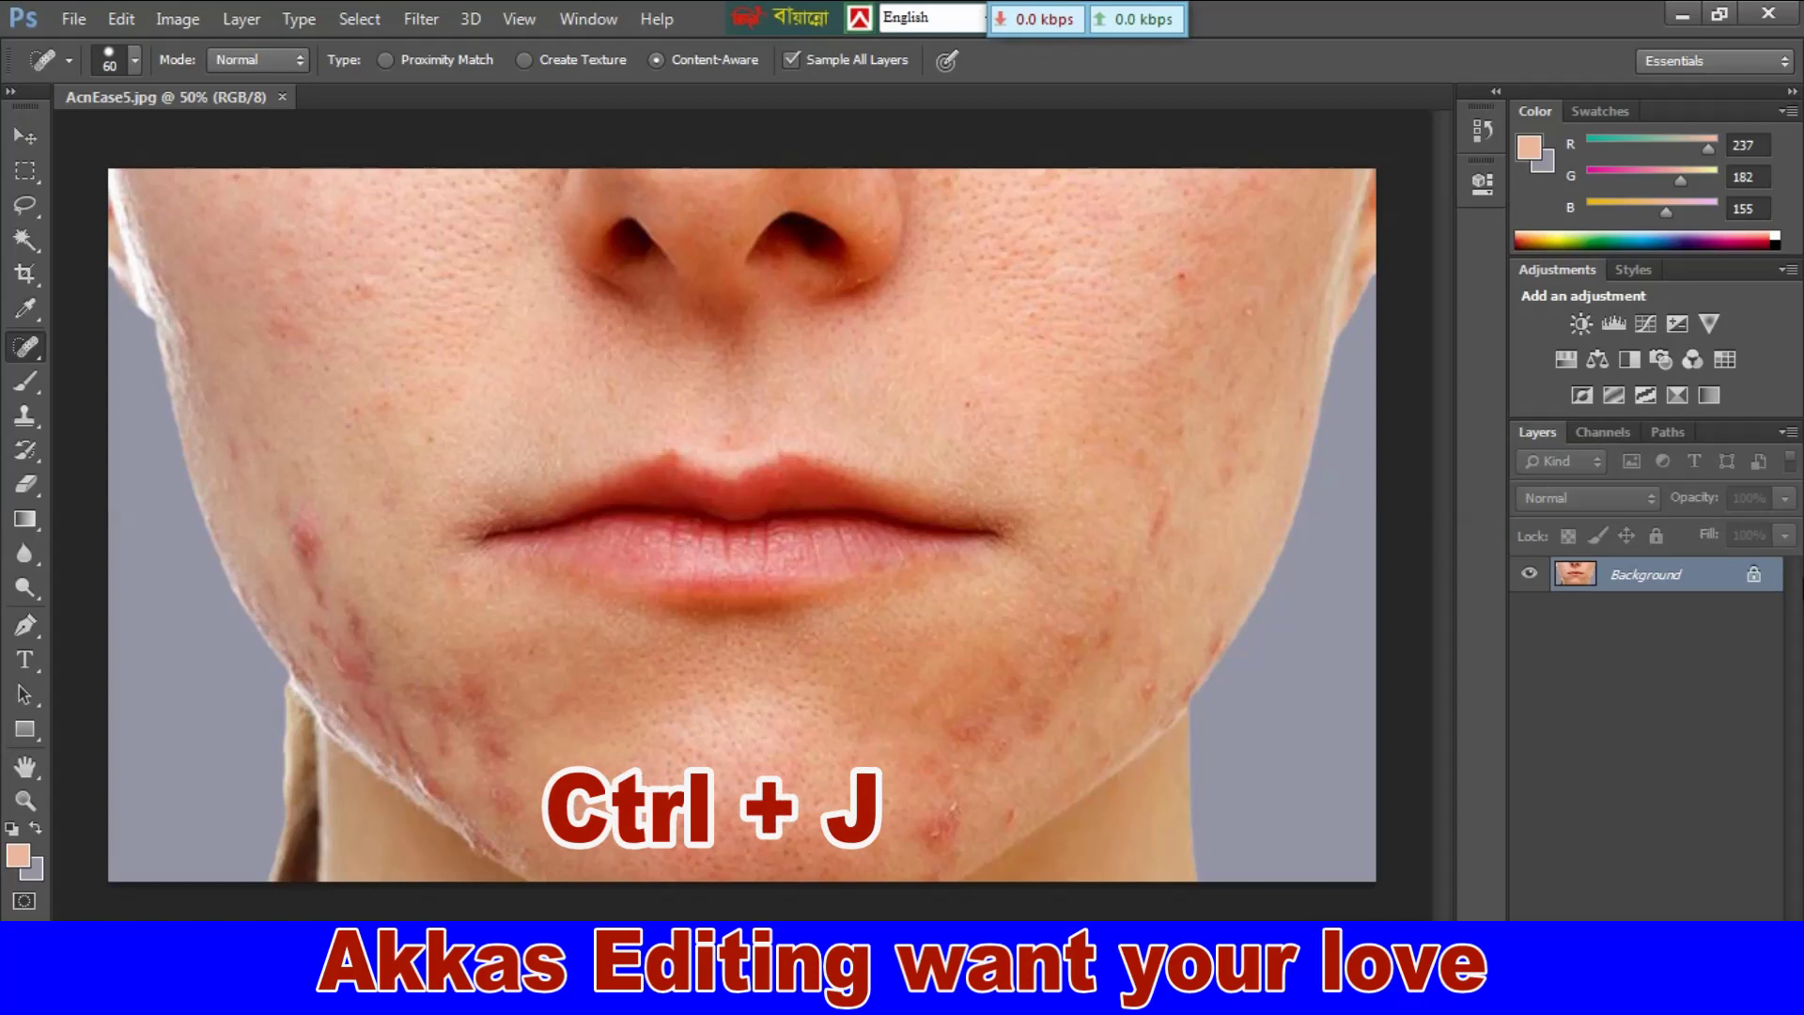
Step: Duplicate the Background layer and invert the colours of the copy
{"action": "key", "text": "ctrl+j"}
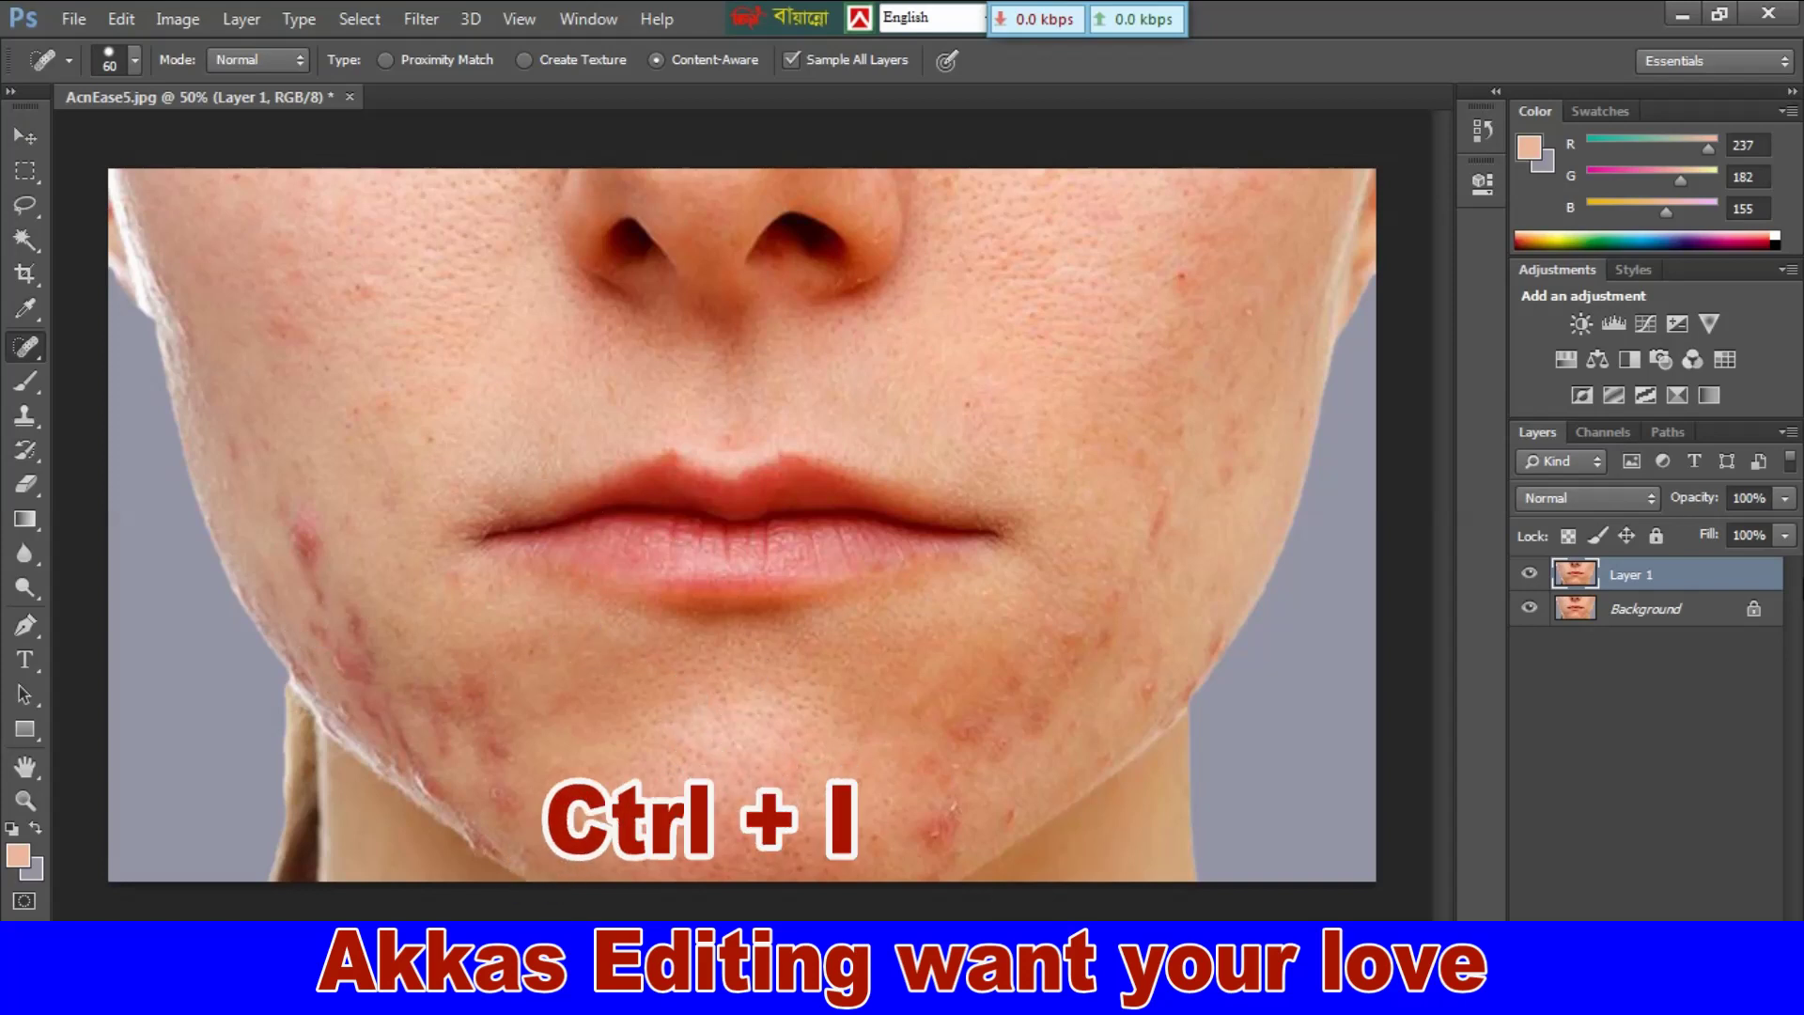
{"action": "key", "text": "ctrl+i"}
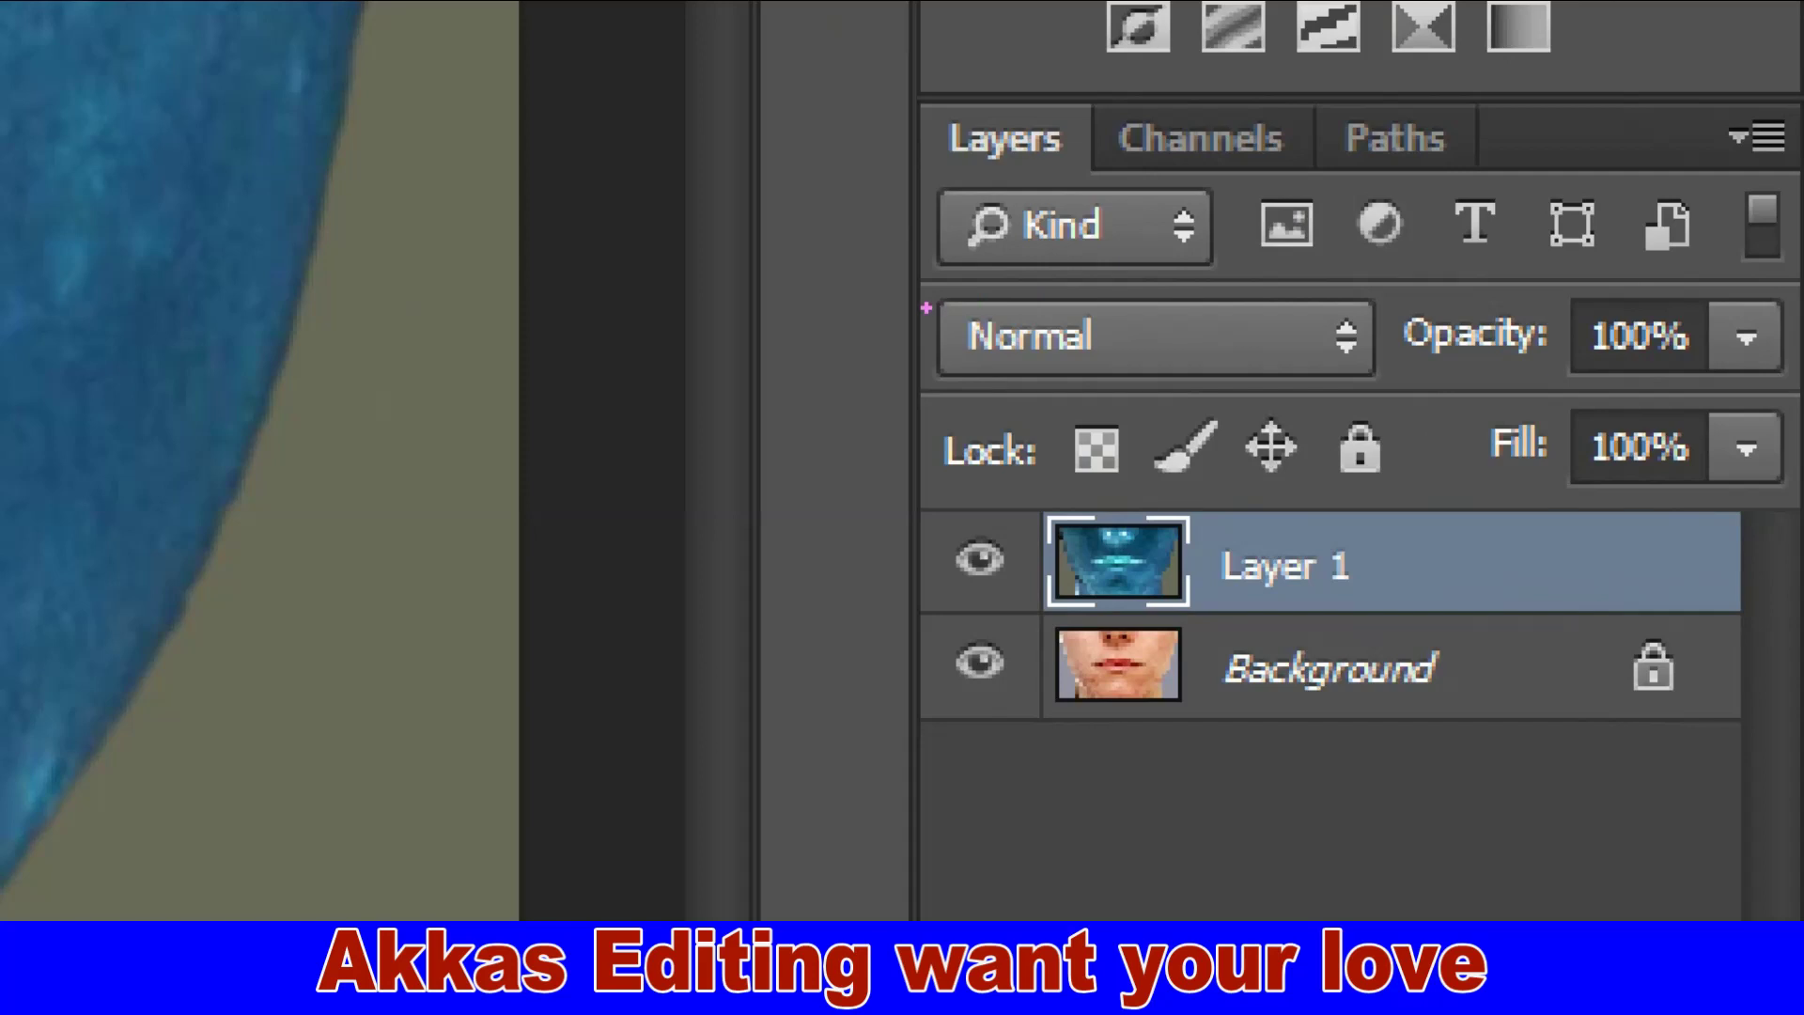
Step: Set the inverted layer's blend mode to Vivid Light
{"action": "left_click_drag", "start_coordinate": [933, 285], "coordinate": [1165, 376]}
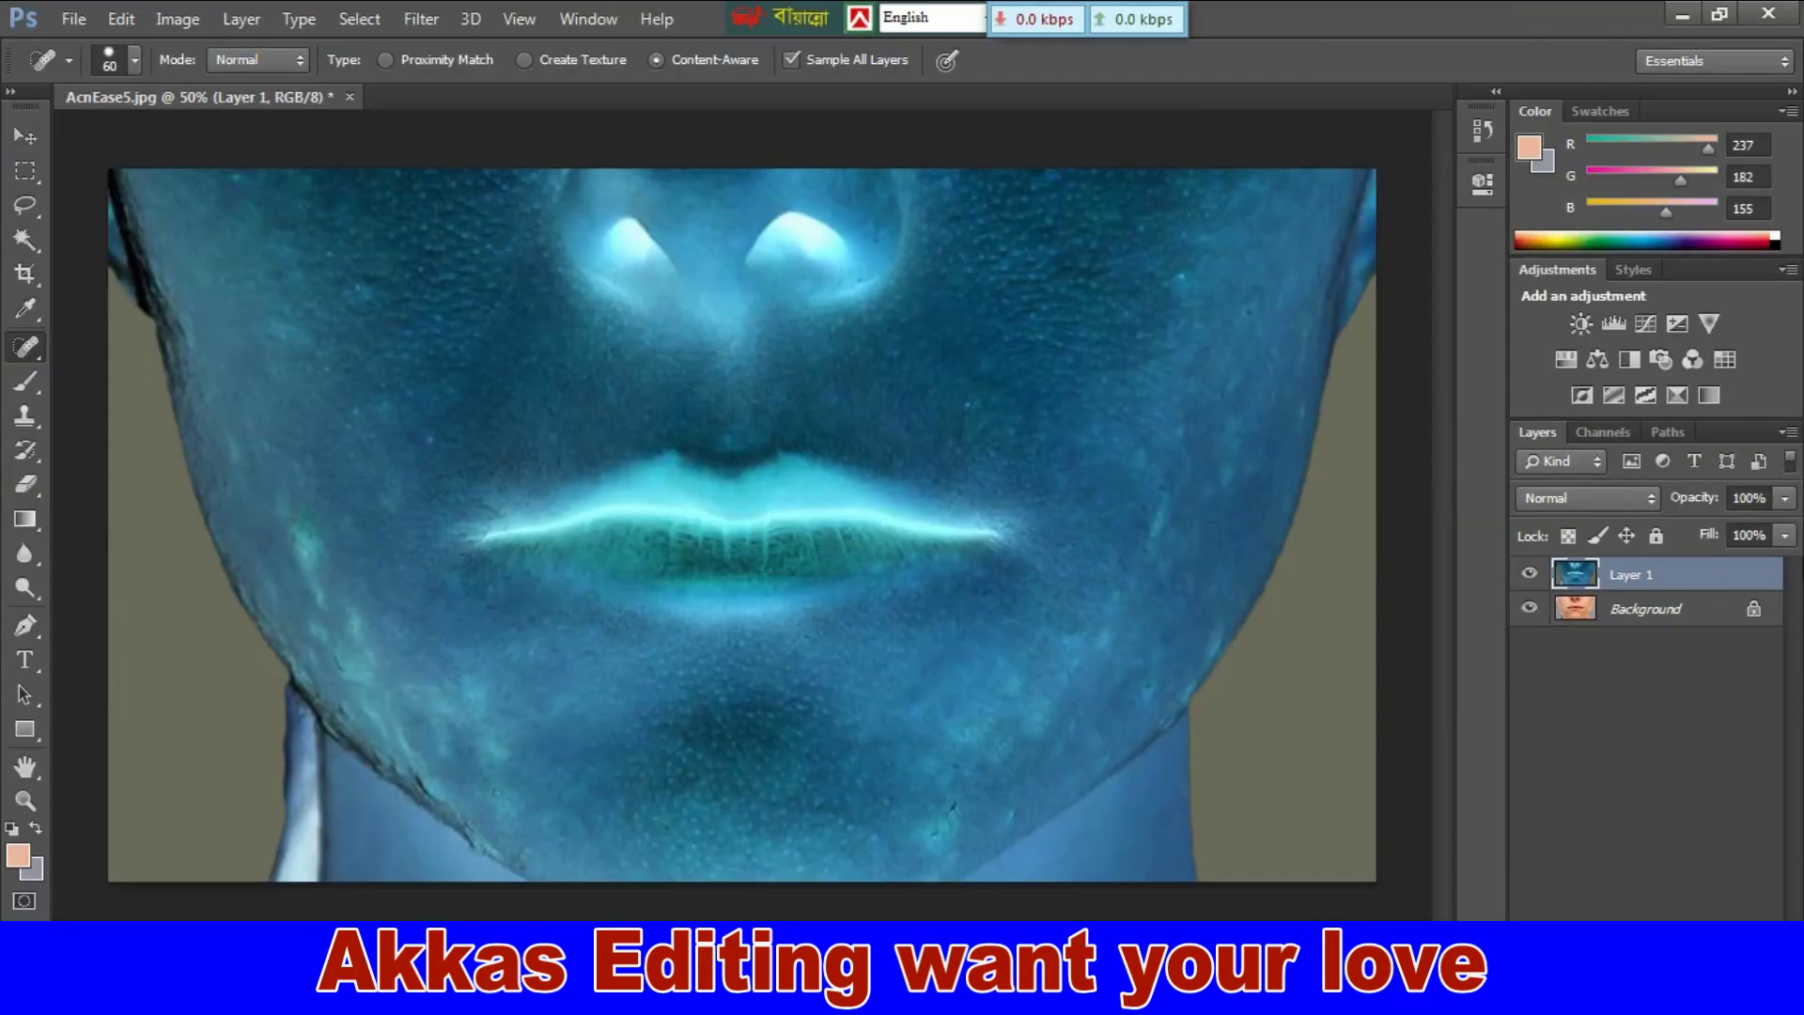
{"action": "left_click", "coordinate": [1614, 500]}
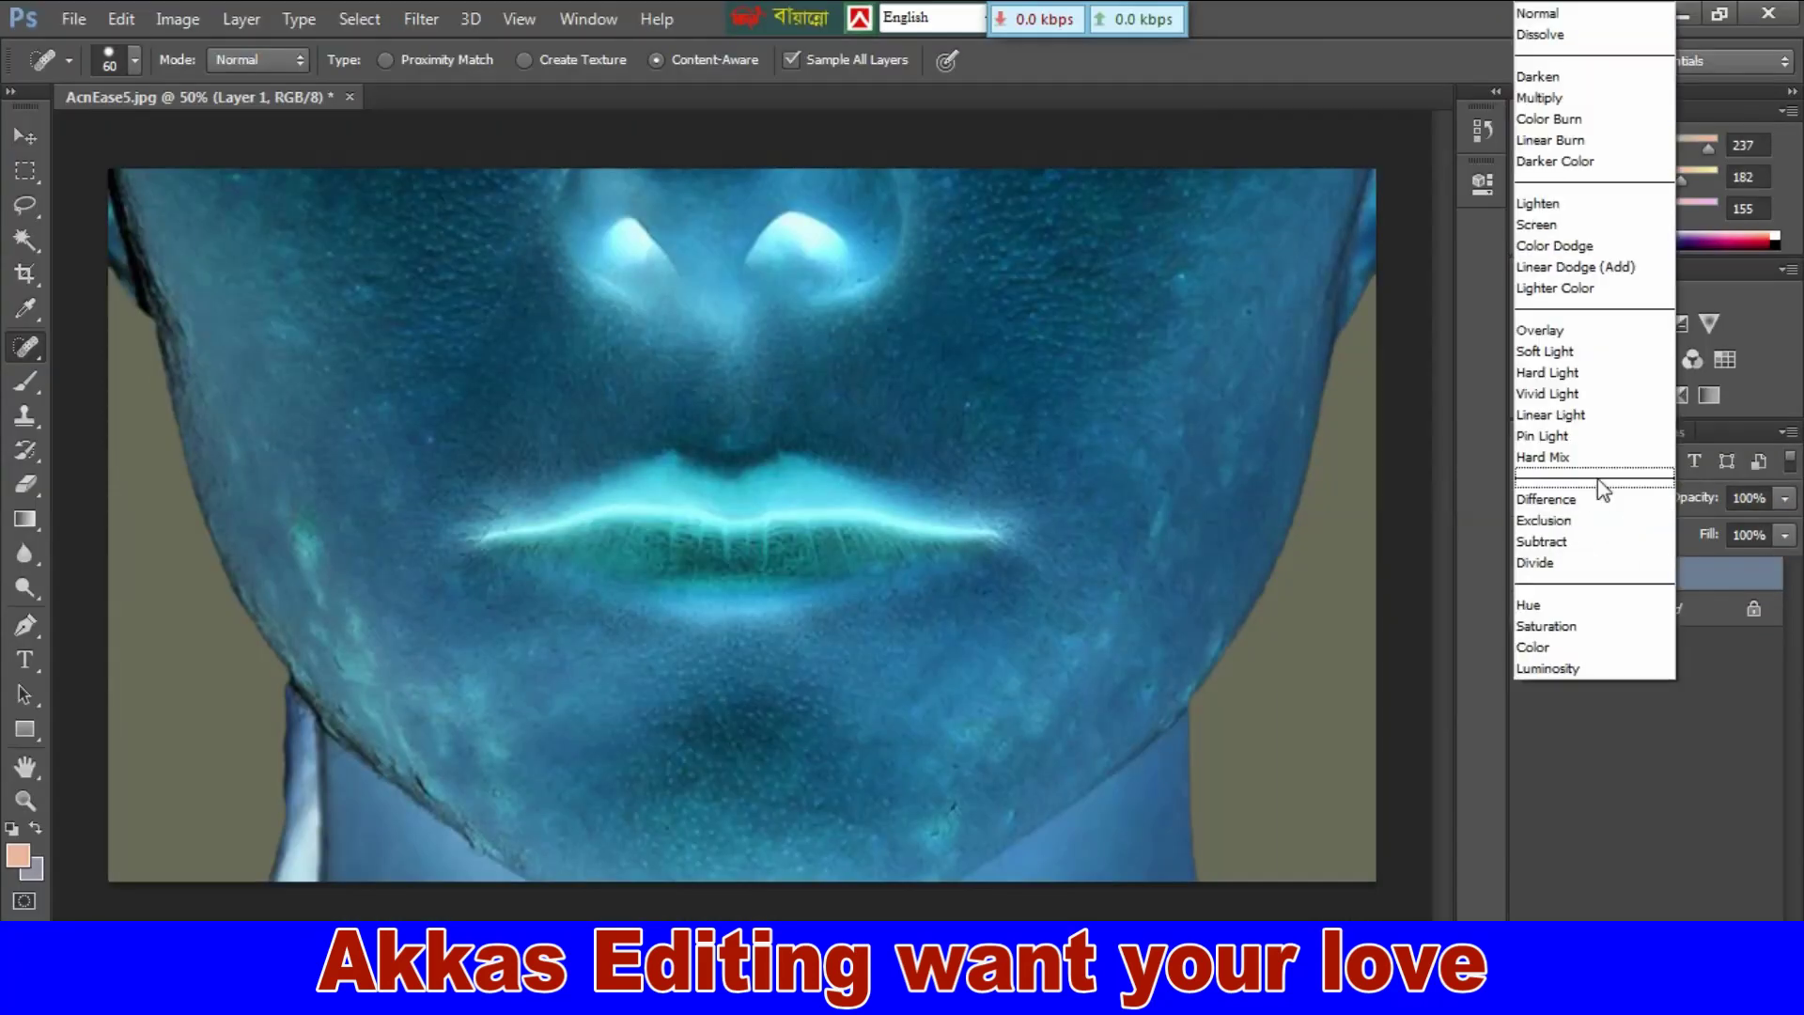
{"action": "left_click", "coordinate": [1552, 395]}
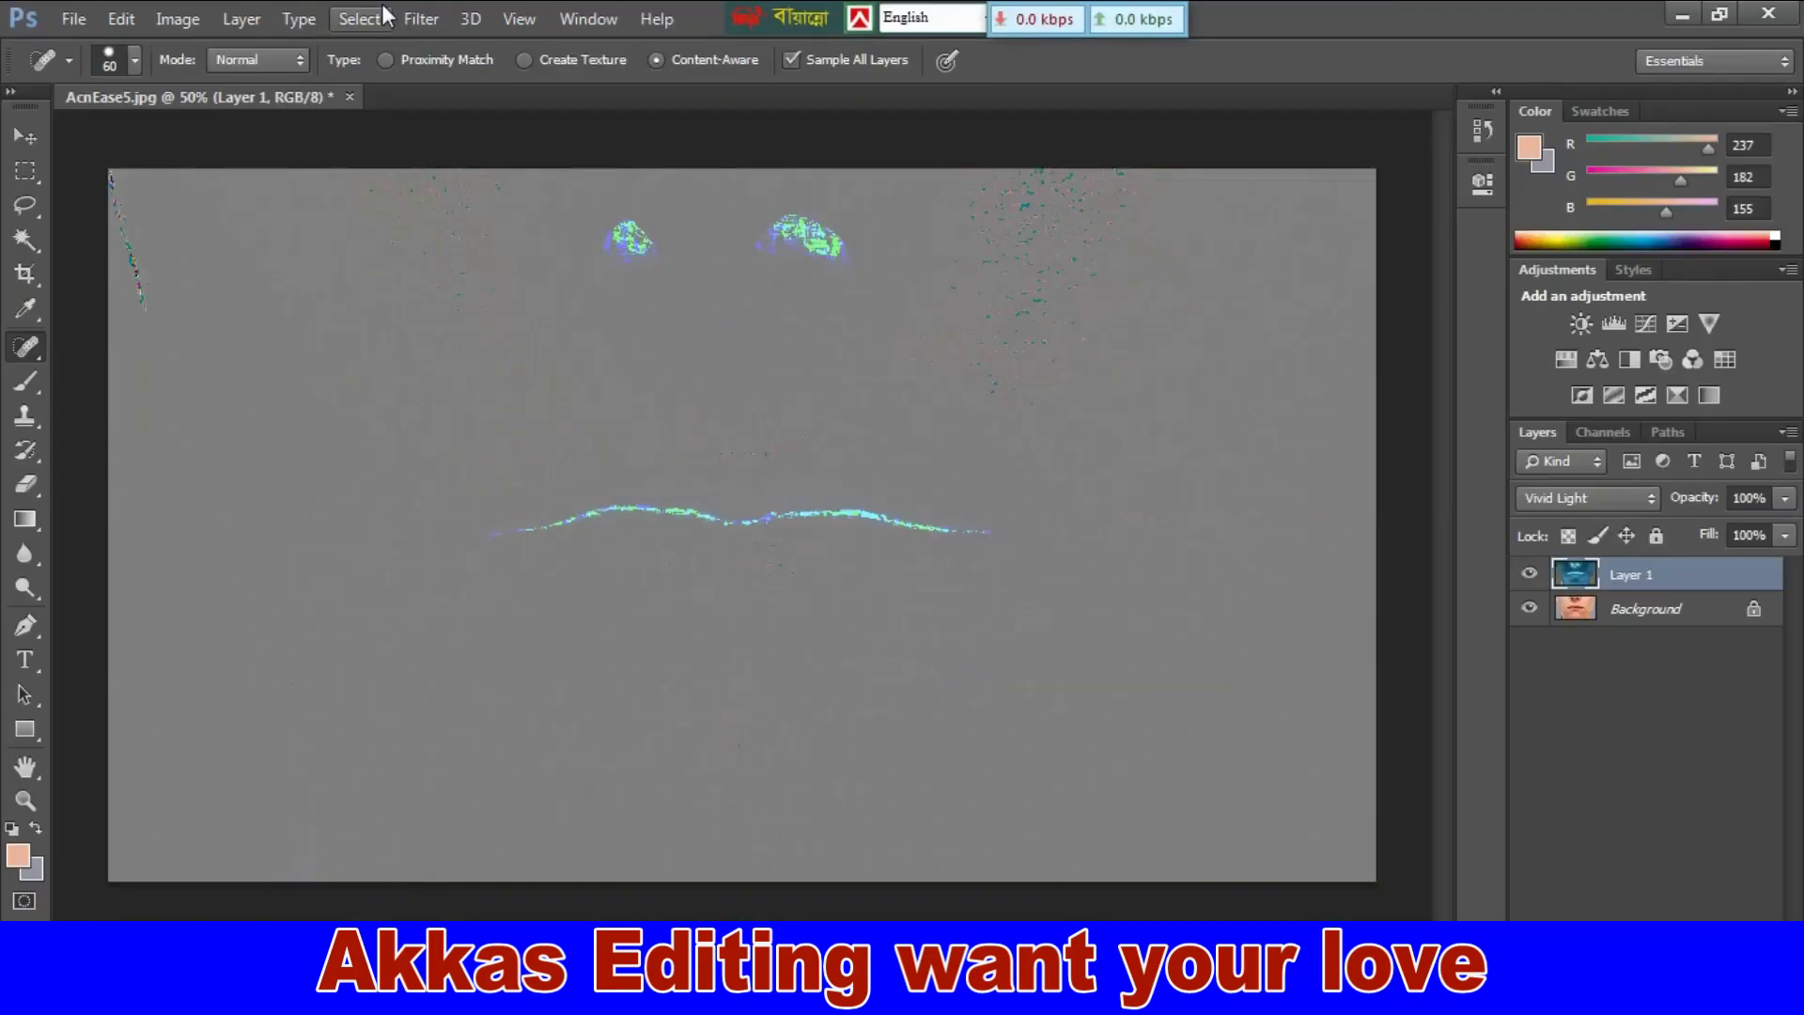
Step: Apply a High Pass filter with a radius of 40 pixels to Layer 1
{"action": "left_click", "coordinate": [411, 20]}
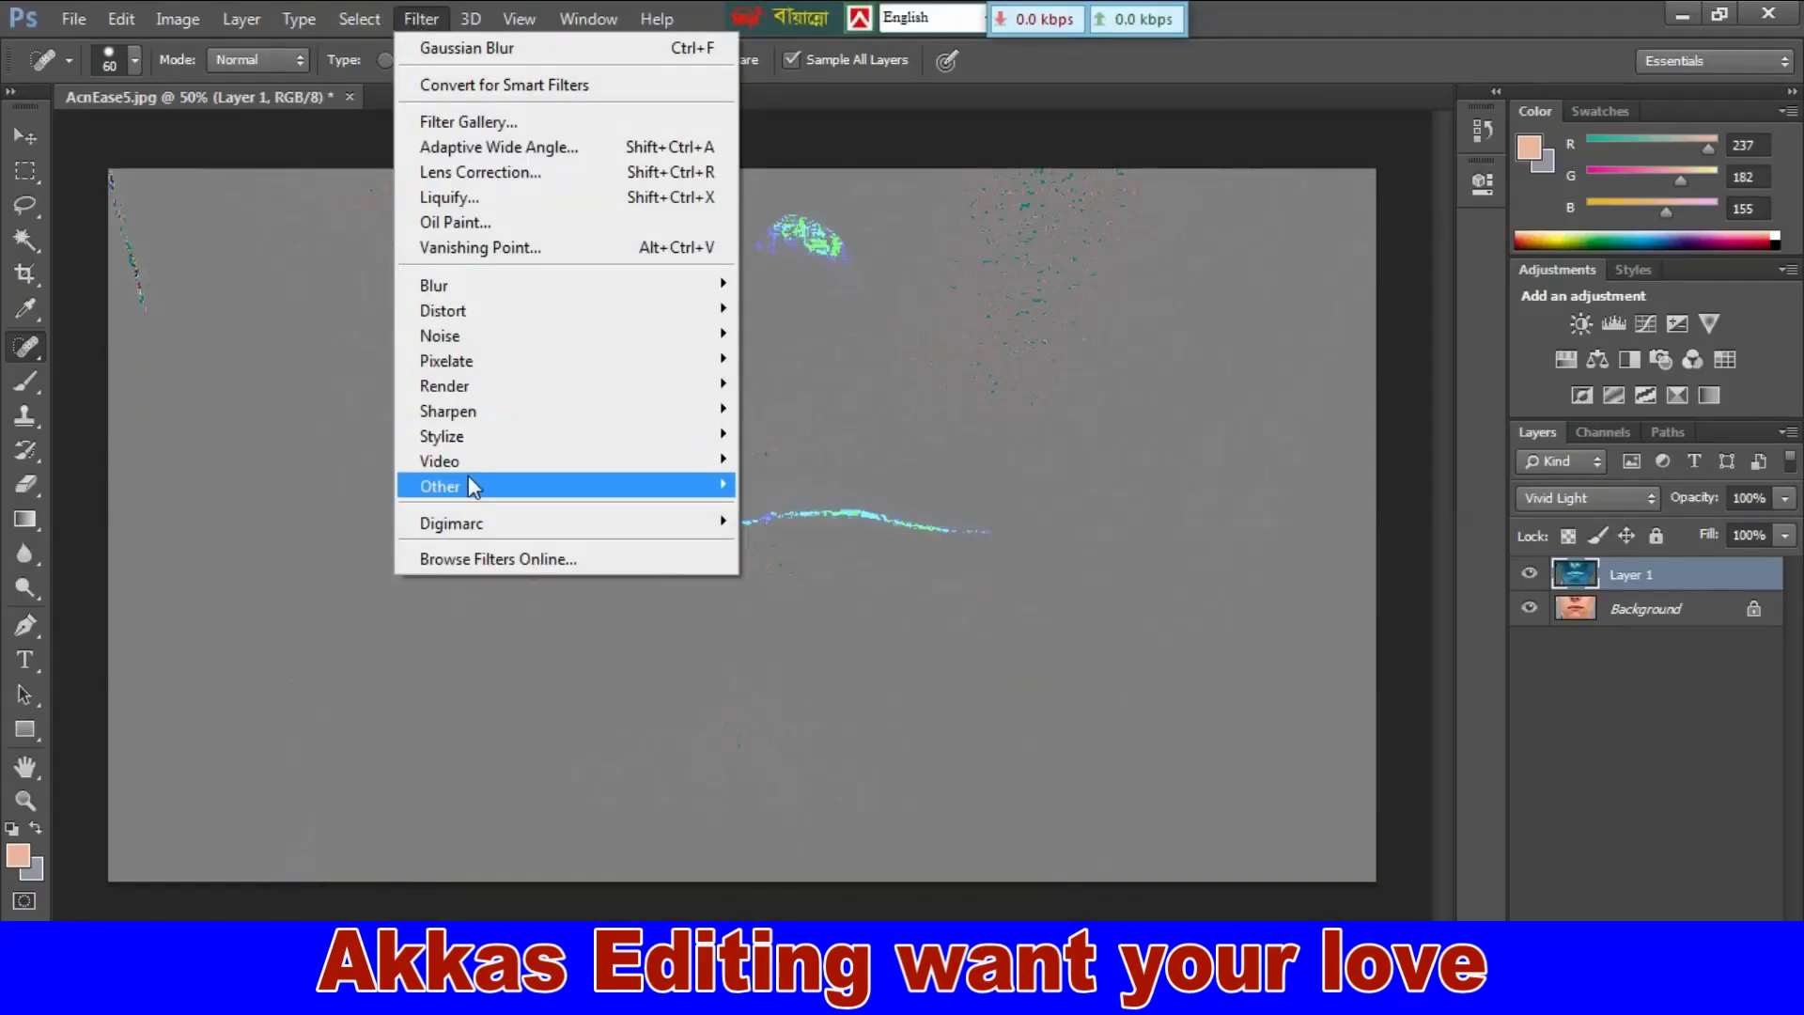
{"action": "mouse_move", "coordinate": [461, 489]}
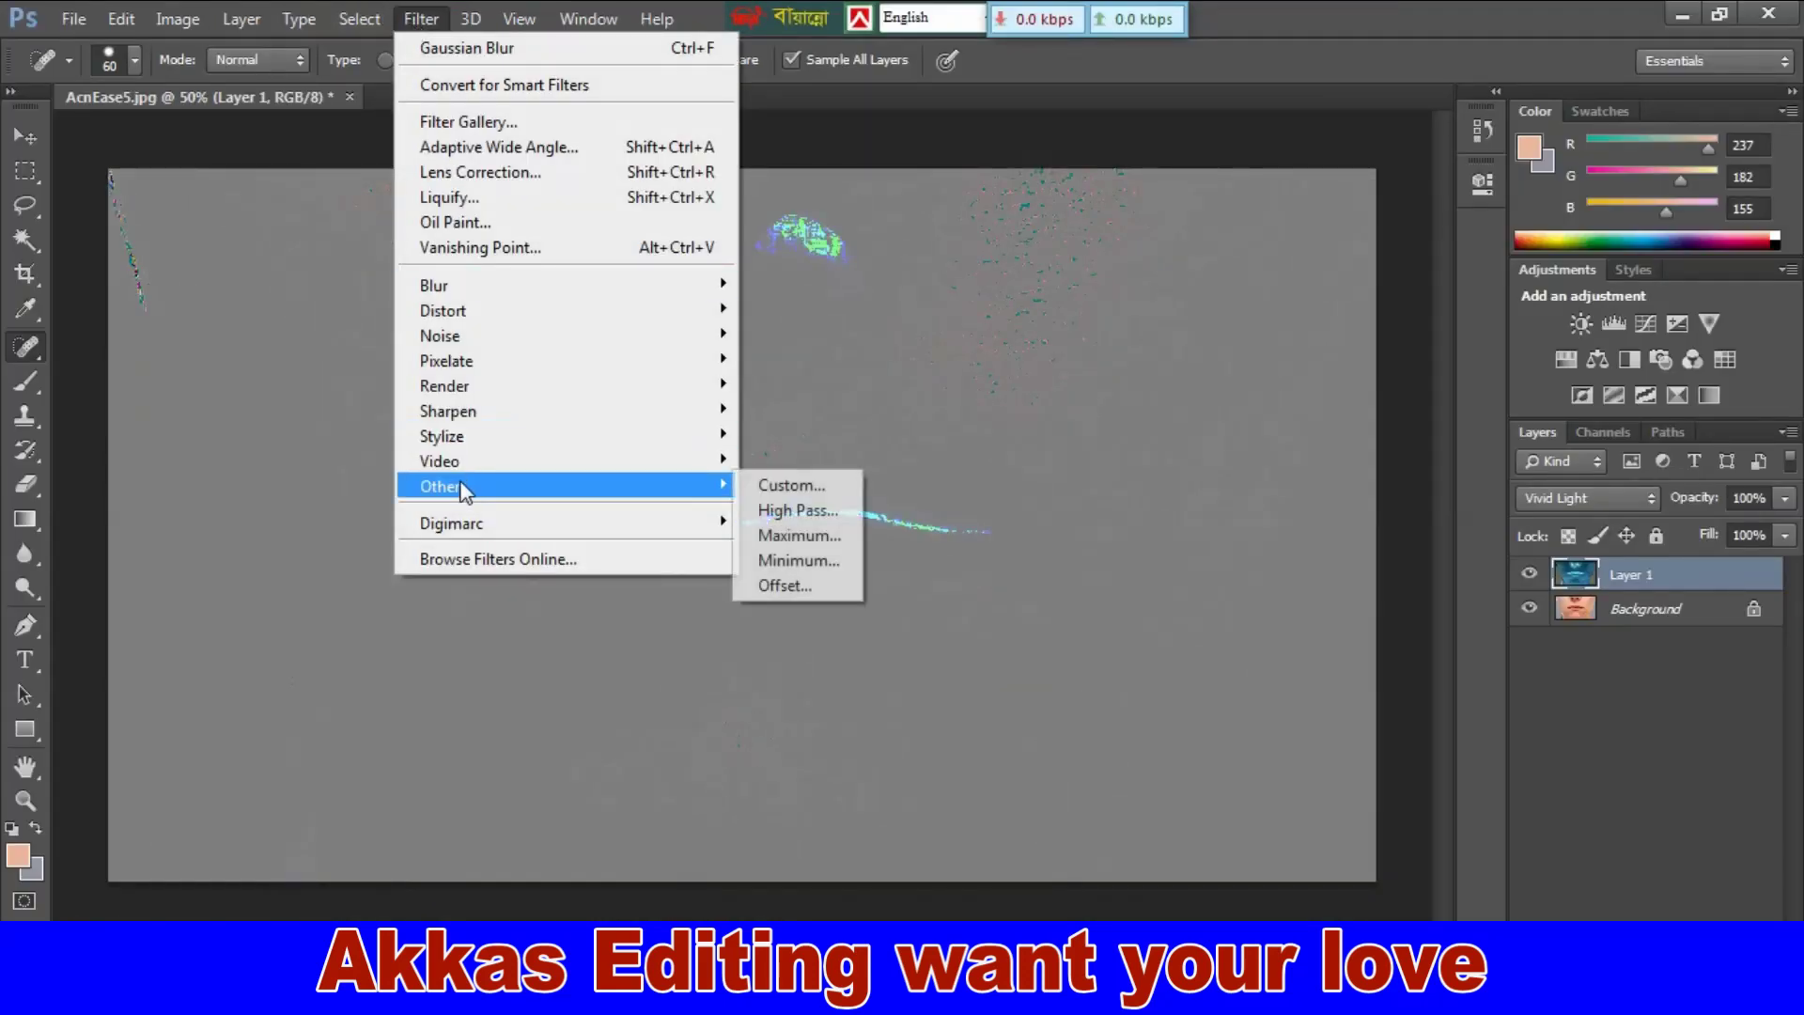
{"action": "left_click", "coordinate": [799, 510]}
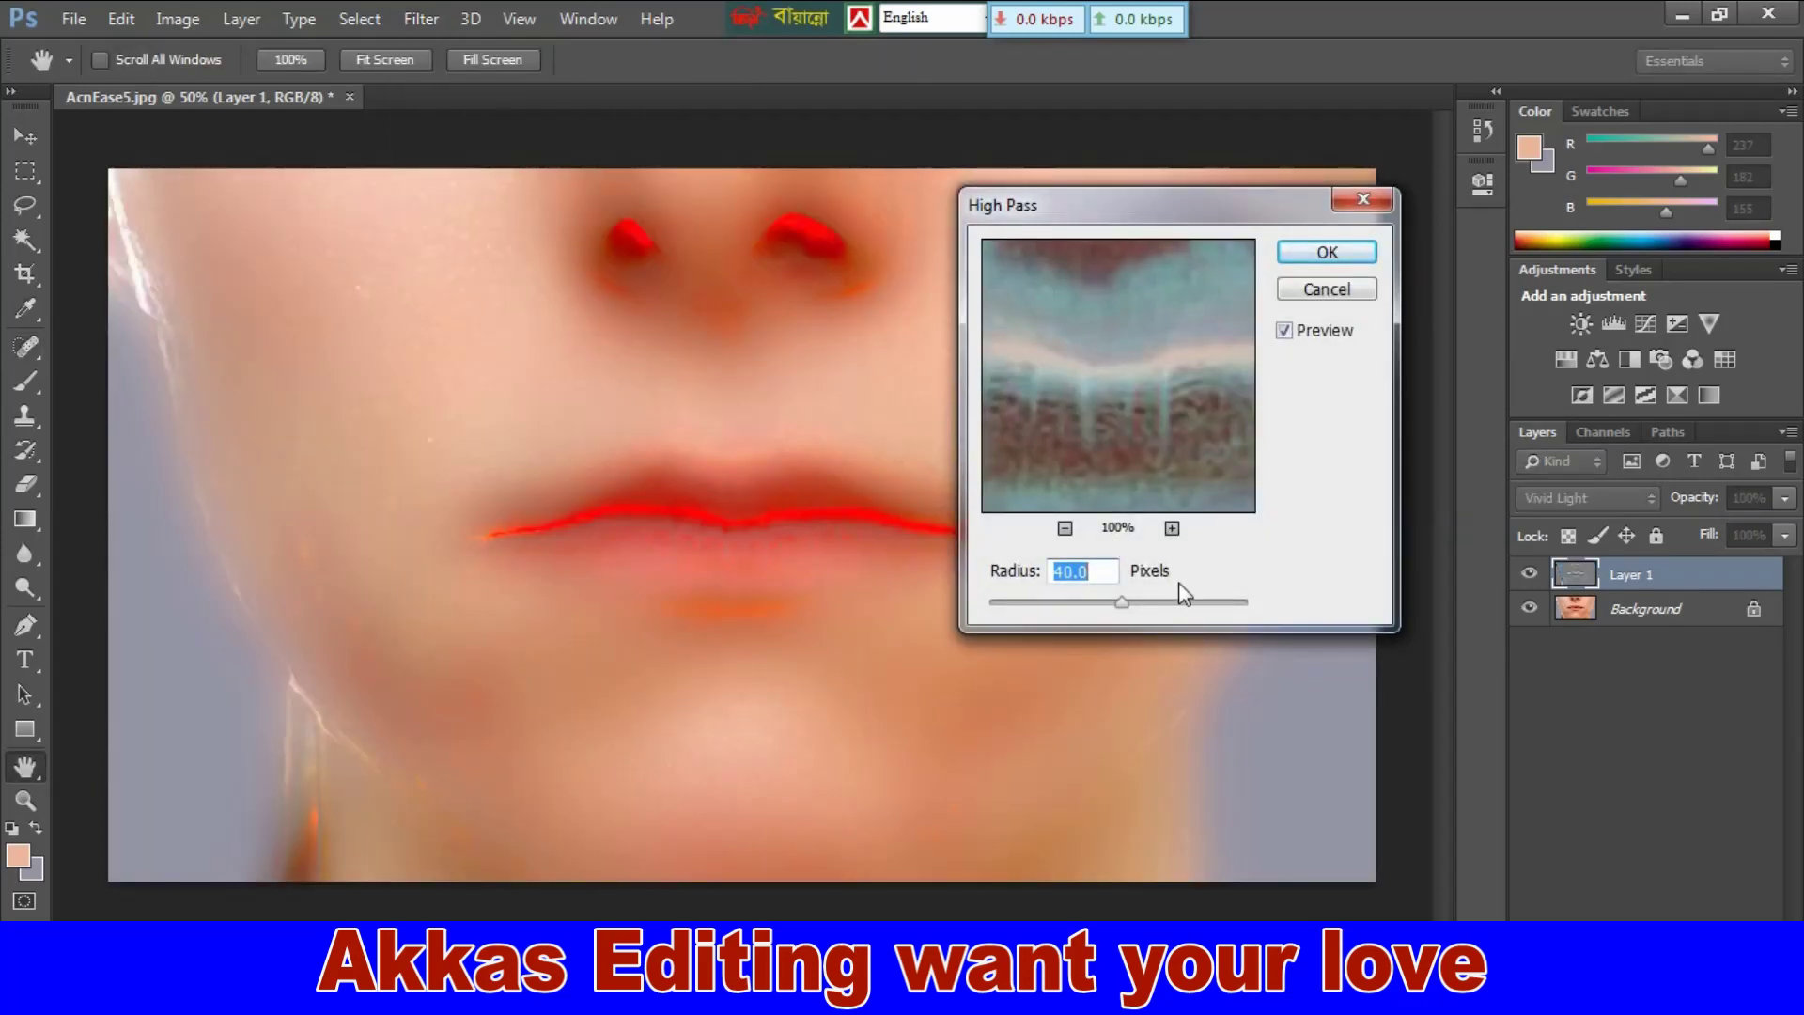
{"action": "left_click_drag", "start_coordinate": [1122, 605], "coordinate": [1052, 609]}
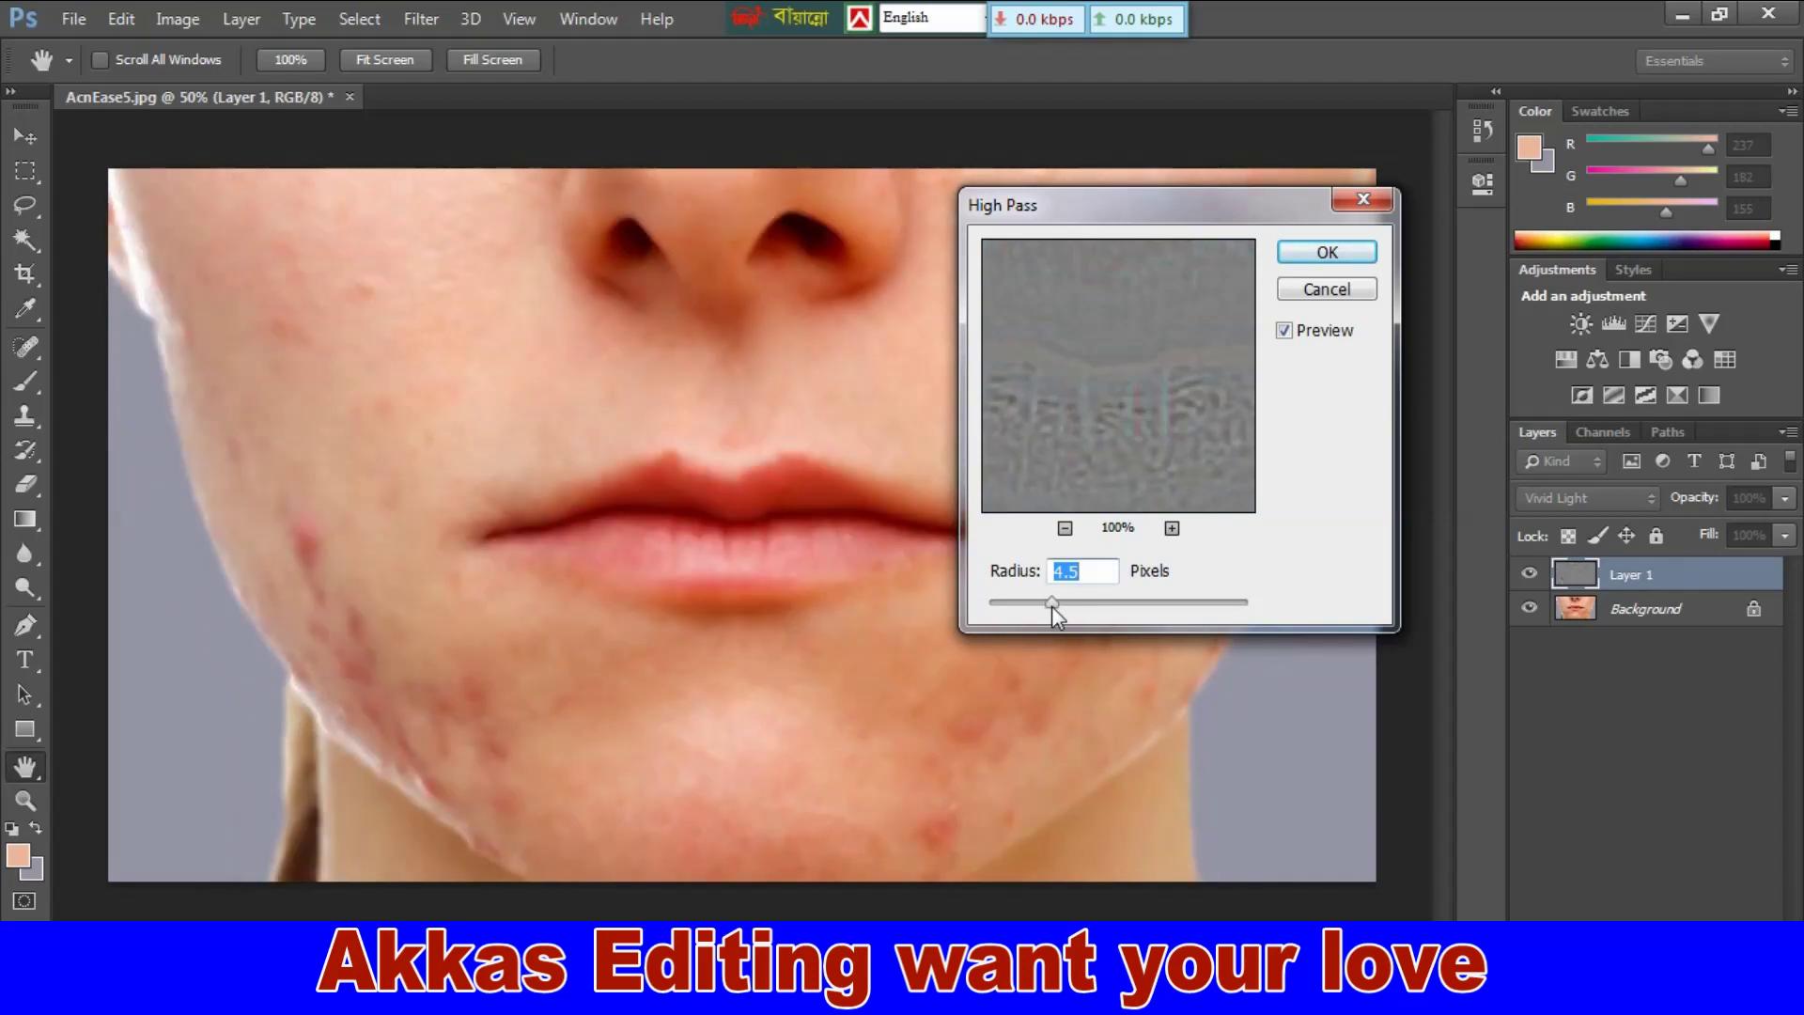
{"action": "left_click_drag", "start_coordinate": [1093, 603], "coordinate": [1142, 601]}
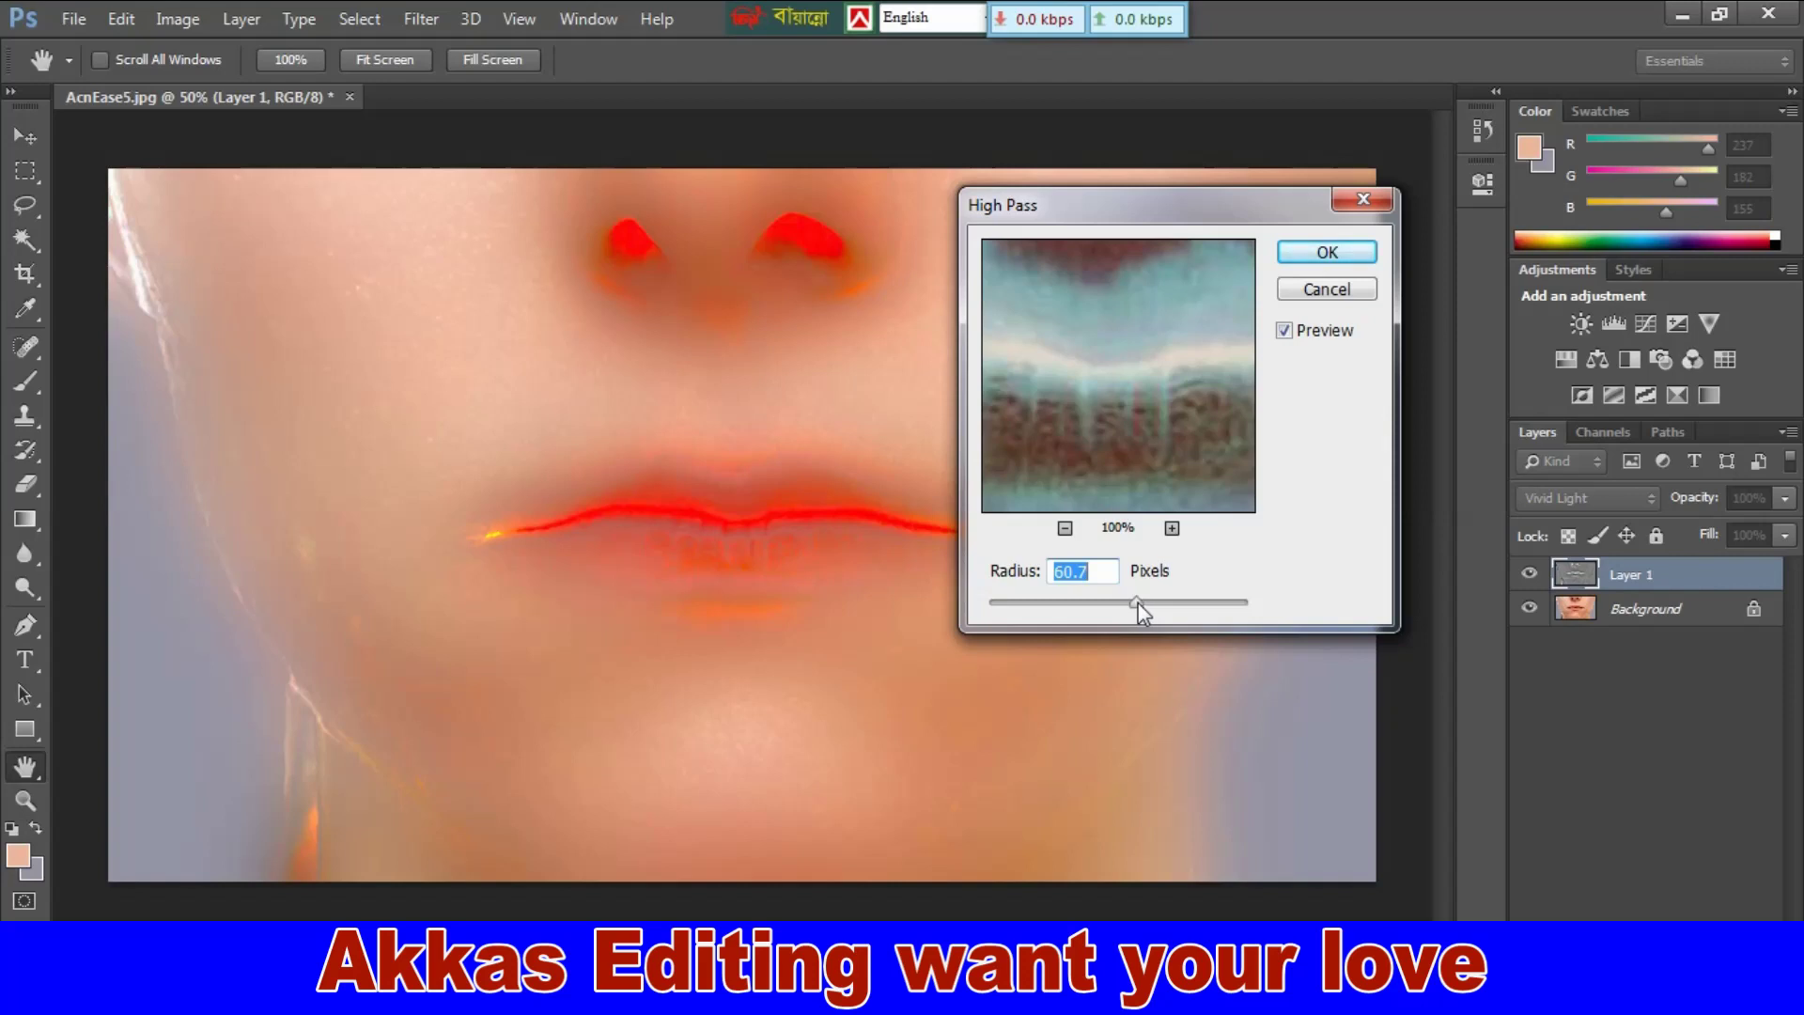
{"action": "type", "text": "40"}
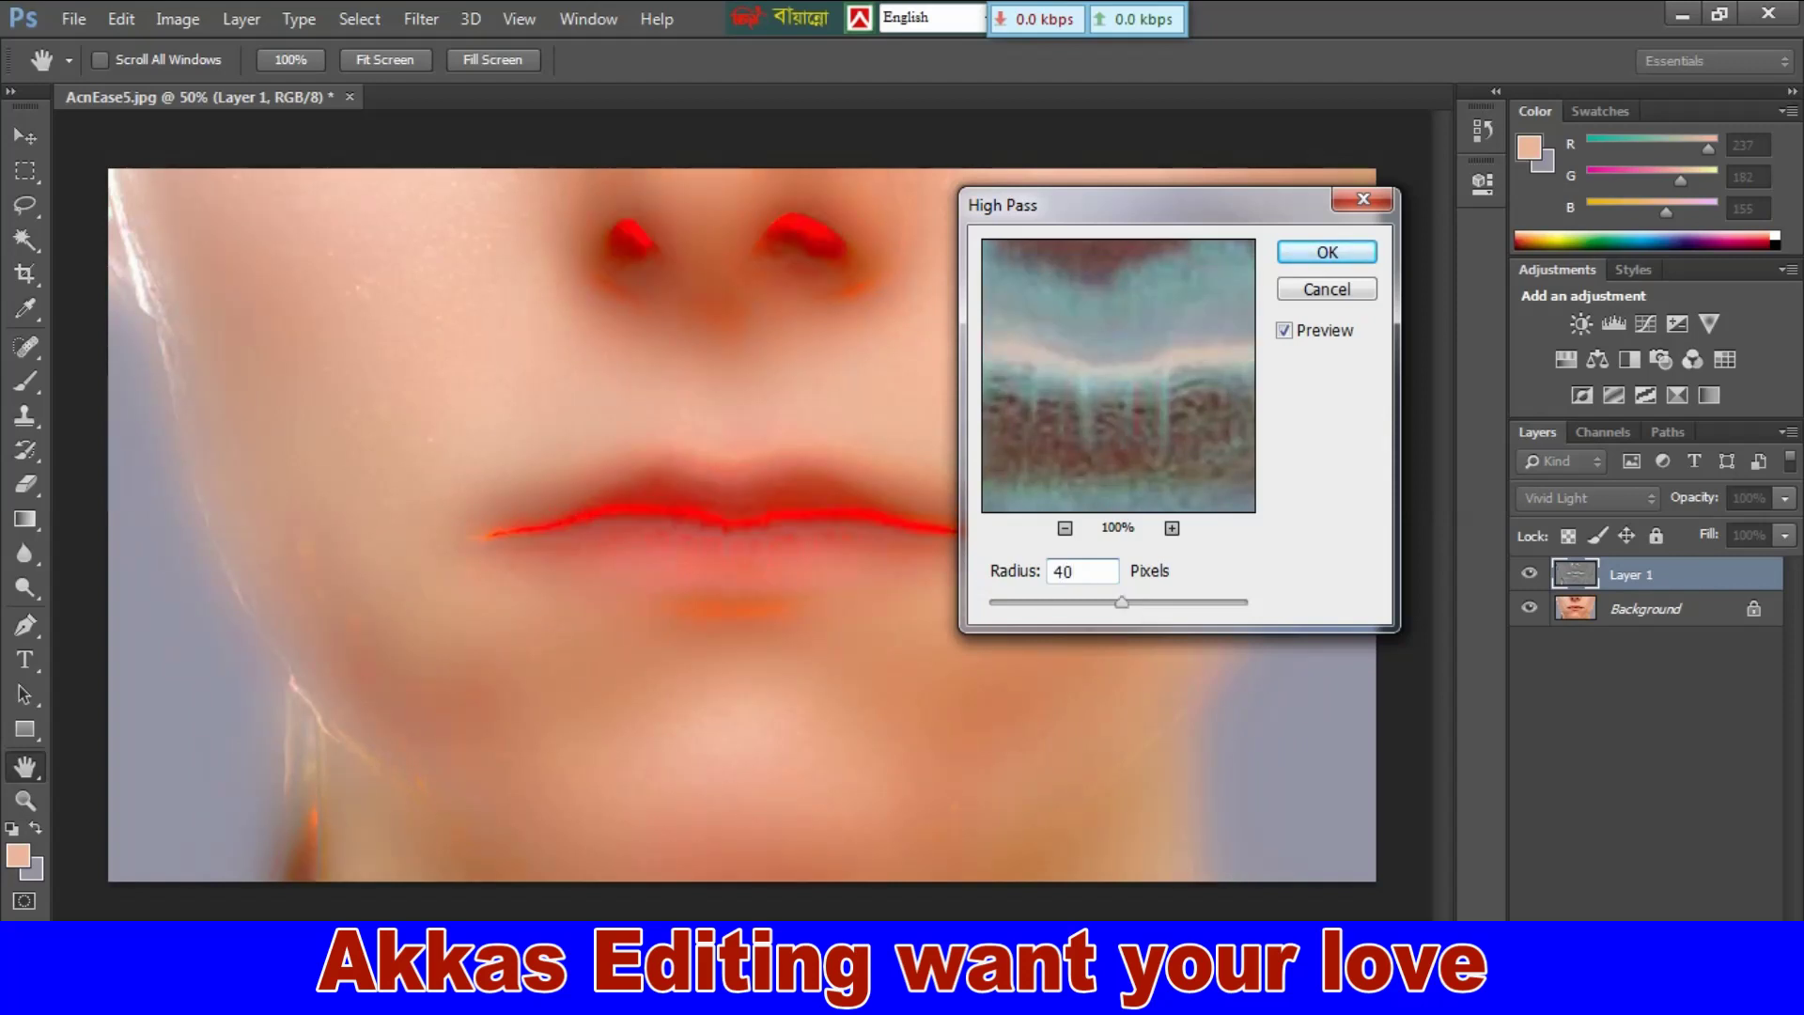
{"action": "left_click", "coordinate": [1327, 252]}
{"action": "key", "text": "j"}
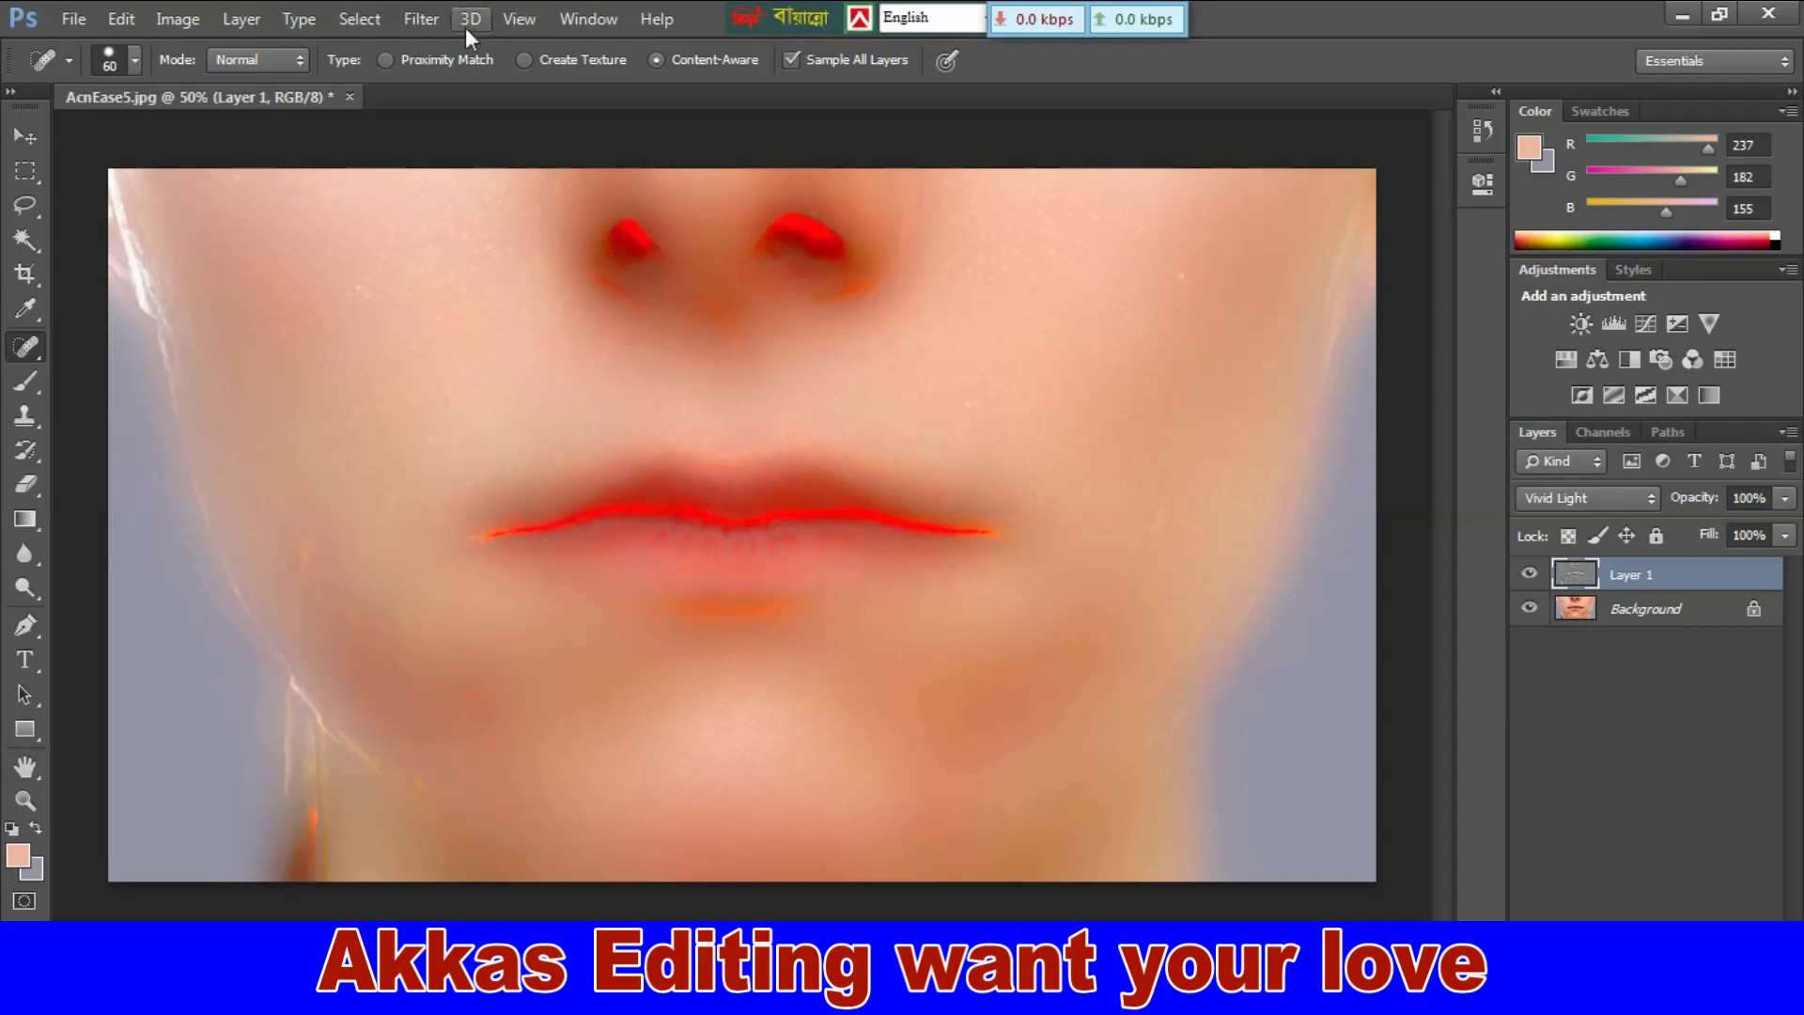
Step: Apply a Gaussian Blur with a radius of 6.1 pixels to Layer 1
{"action": "left_click", "coordinate": [430, 24]}
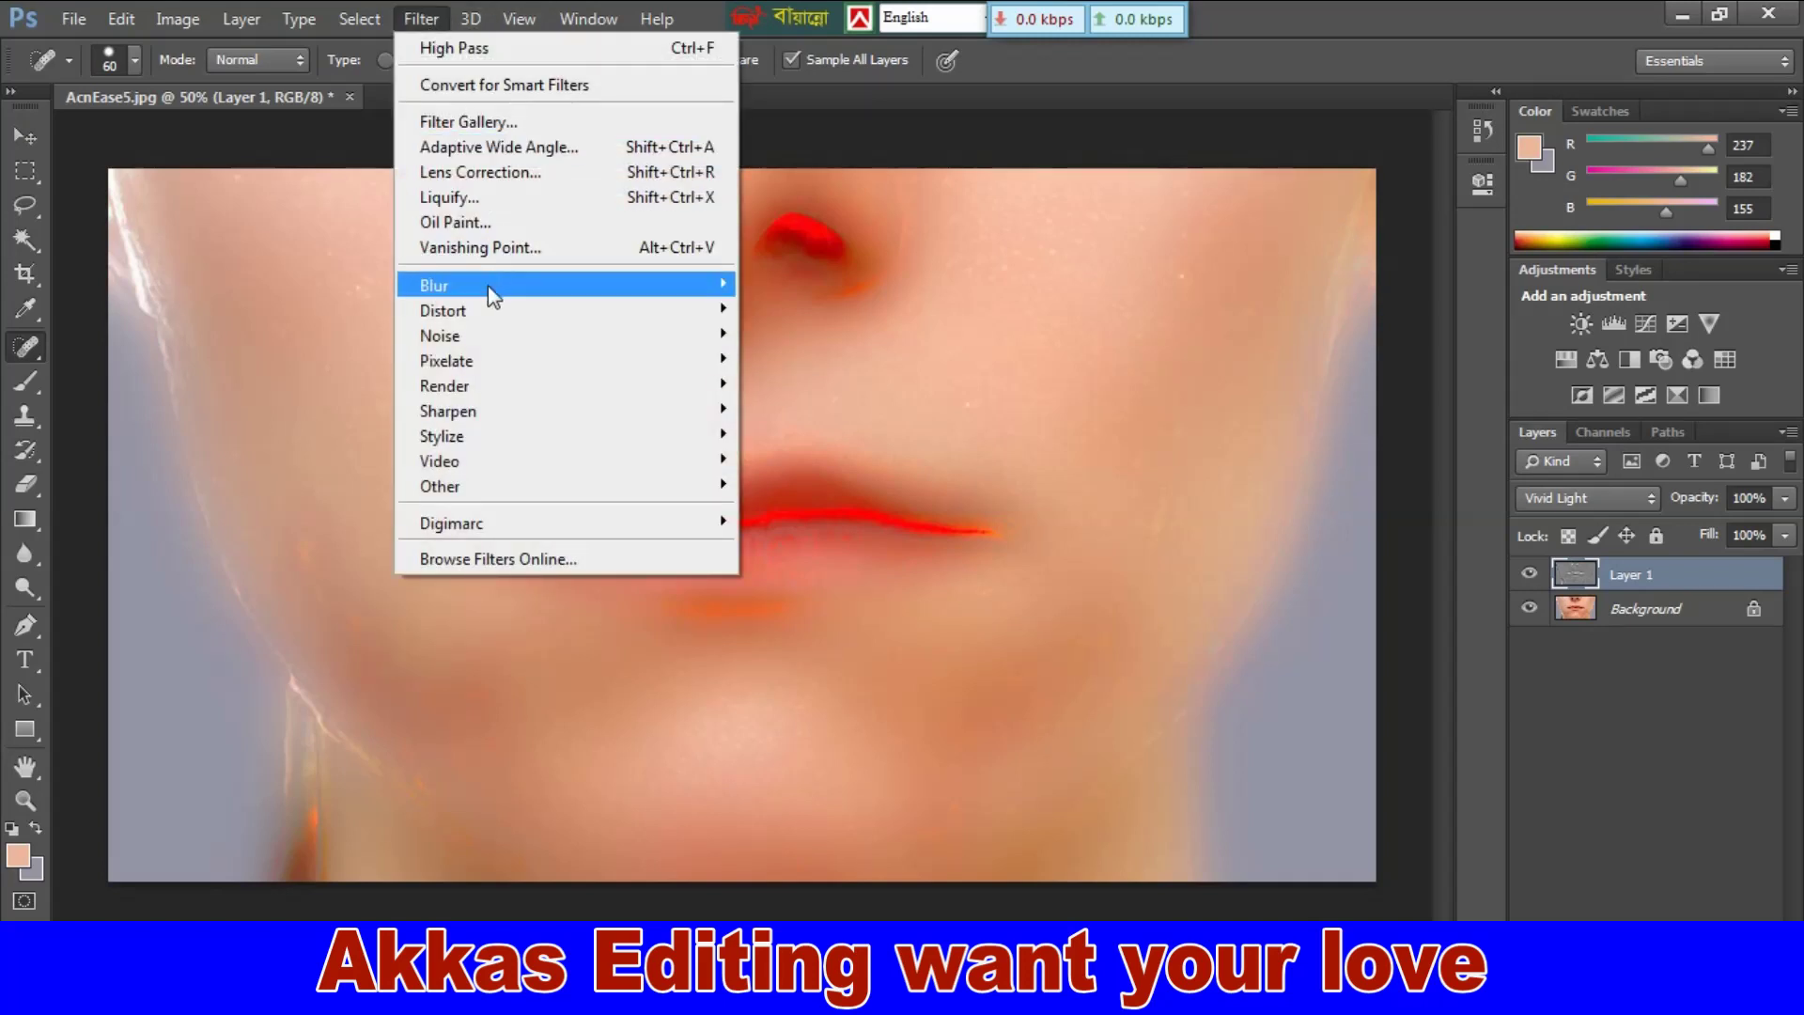
{"action": "mouse_move", "coordinate": [487, 285]}
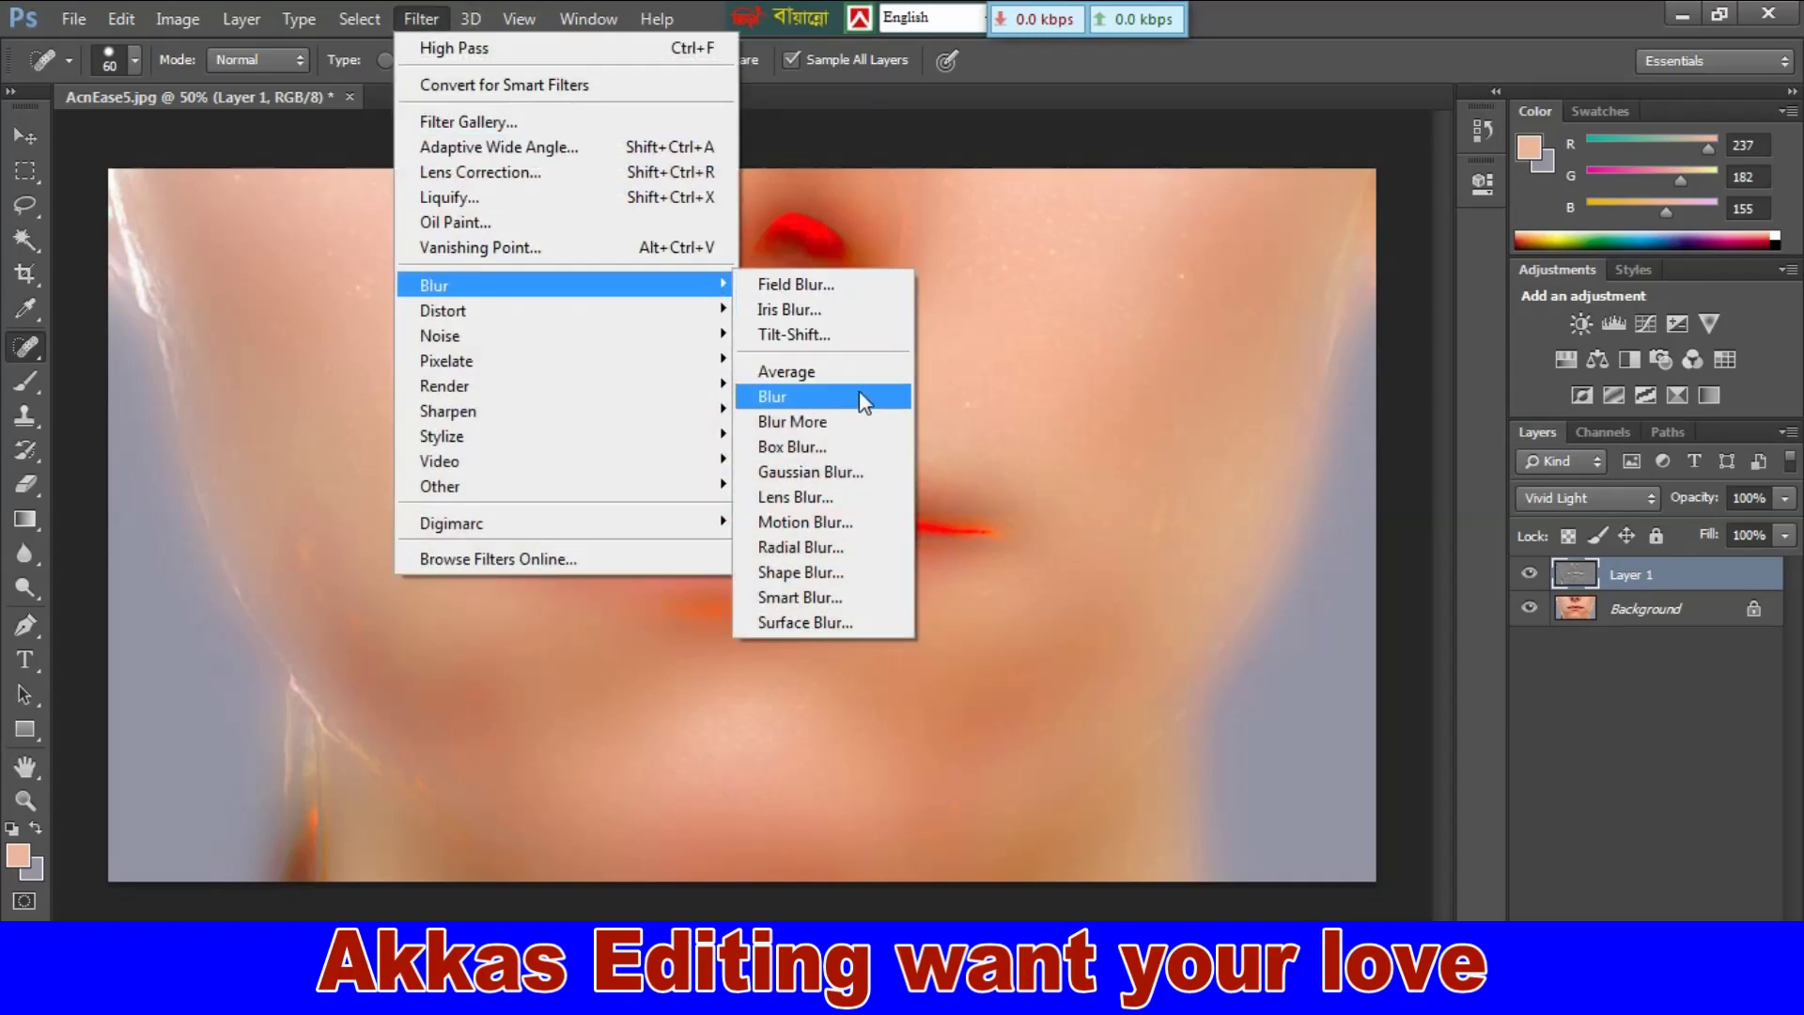
{"action": "left_click", "coordinate": [814, 483]}
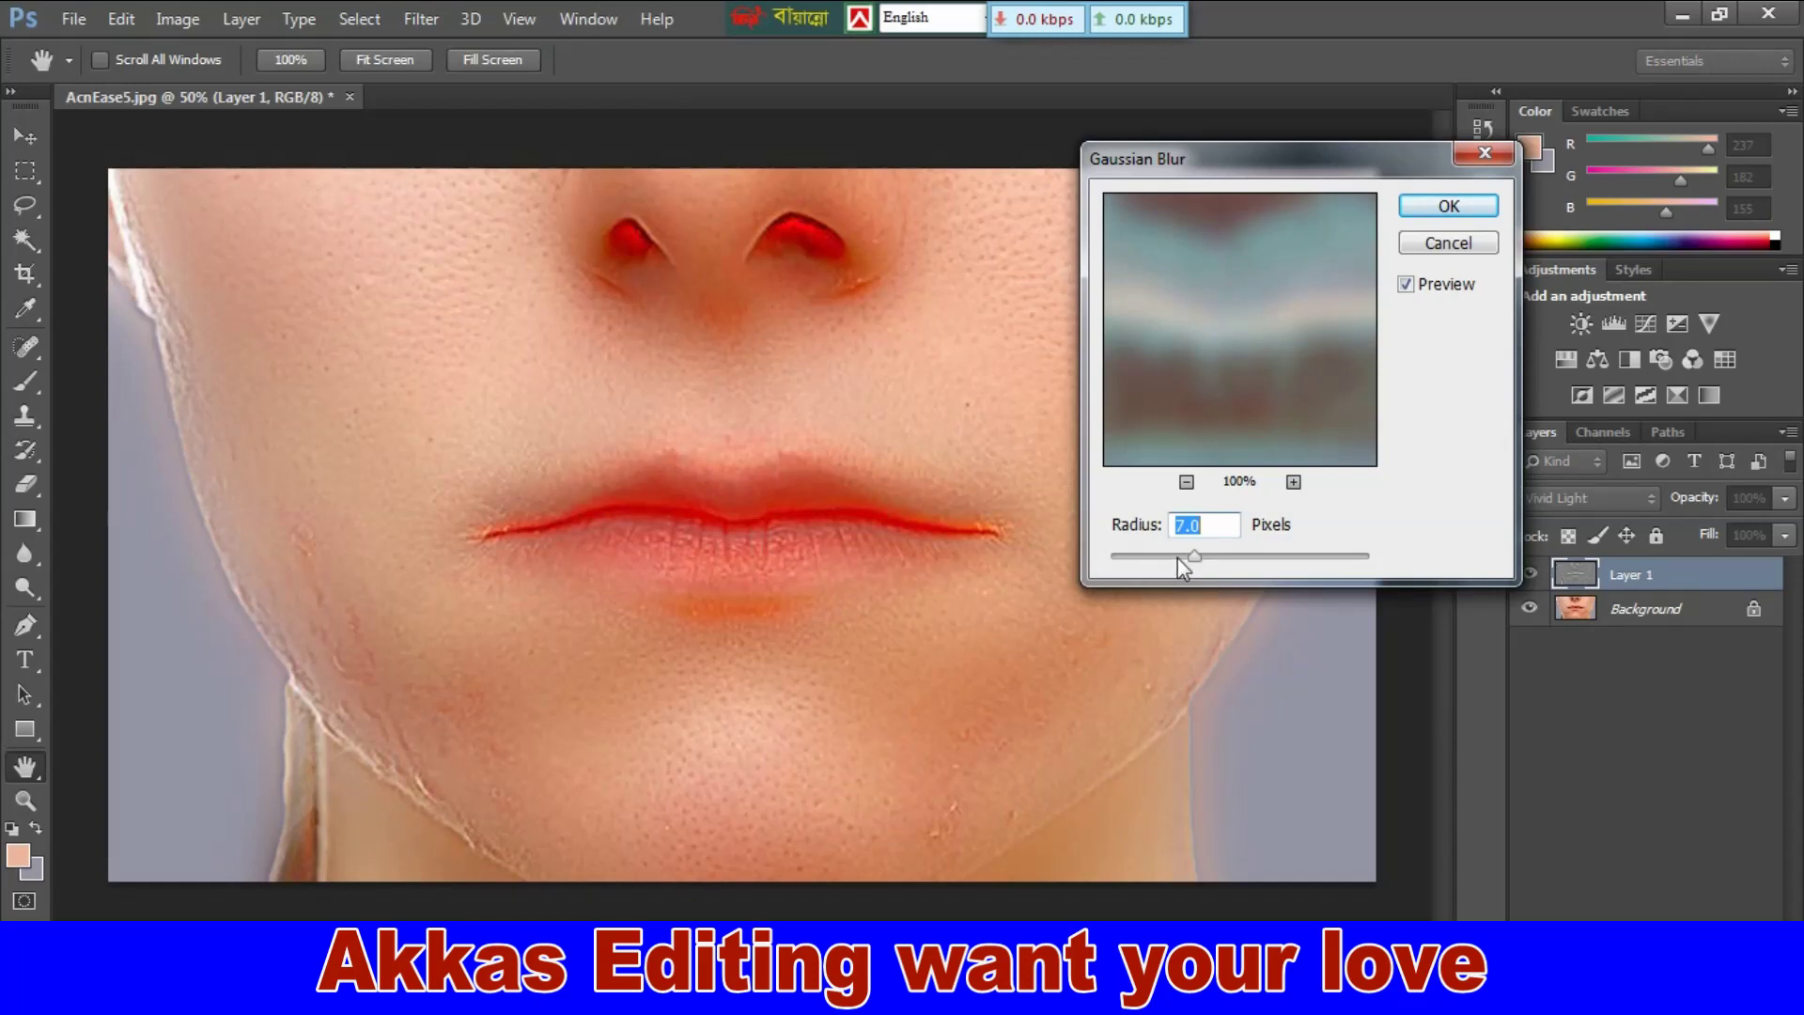
{"action": "left_click_drag", "start_coordinate": [1190, 555], "coordinate": [1152, 555]}
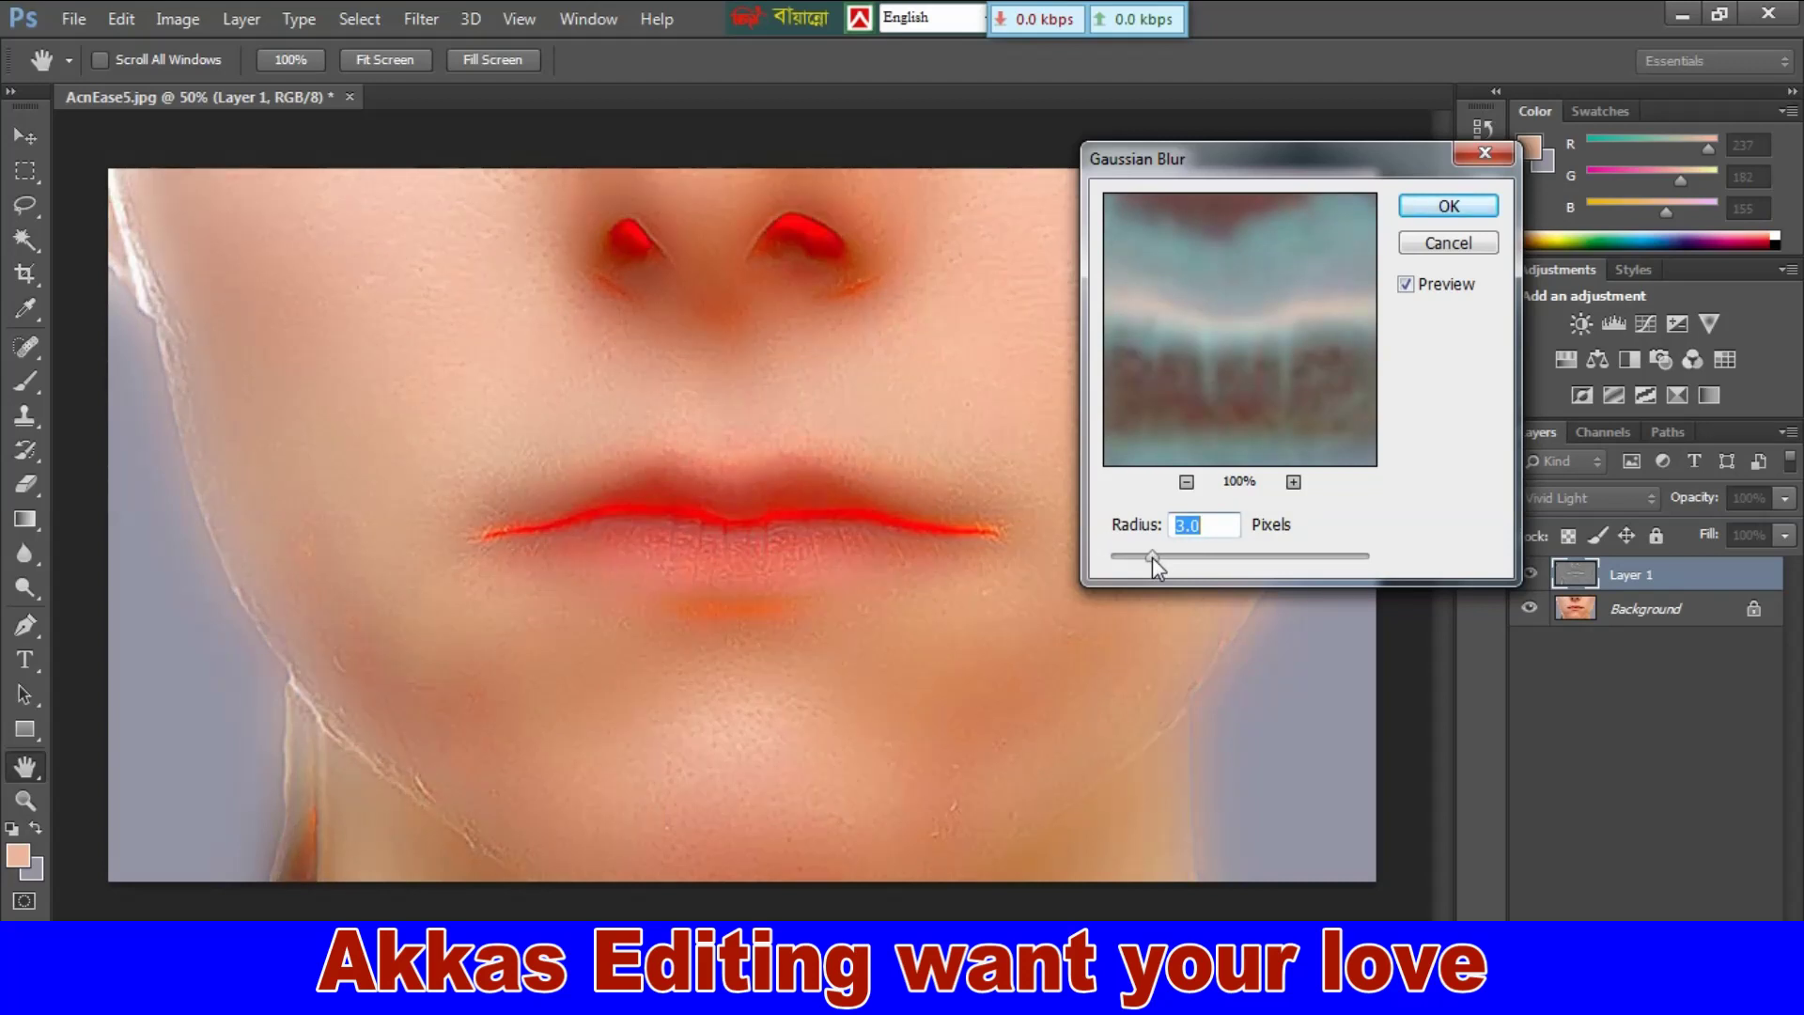
{"action": "left_click_drag", "start_coordinate": [1151, 556], "coordinate": [1197, 558]}
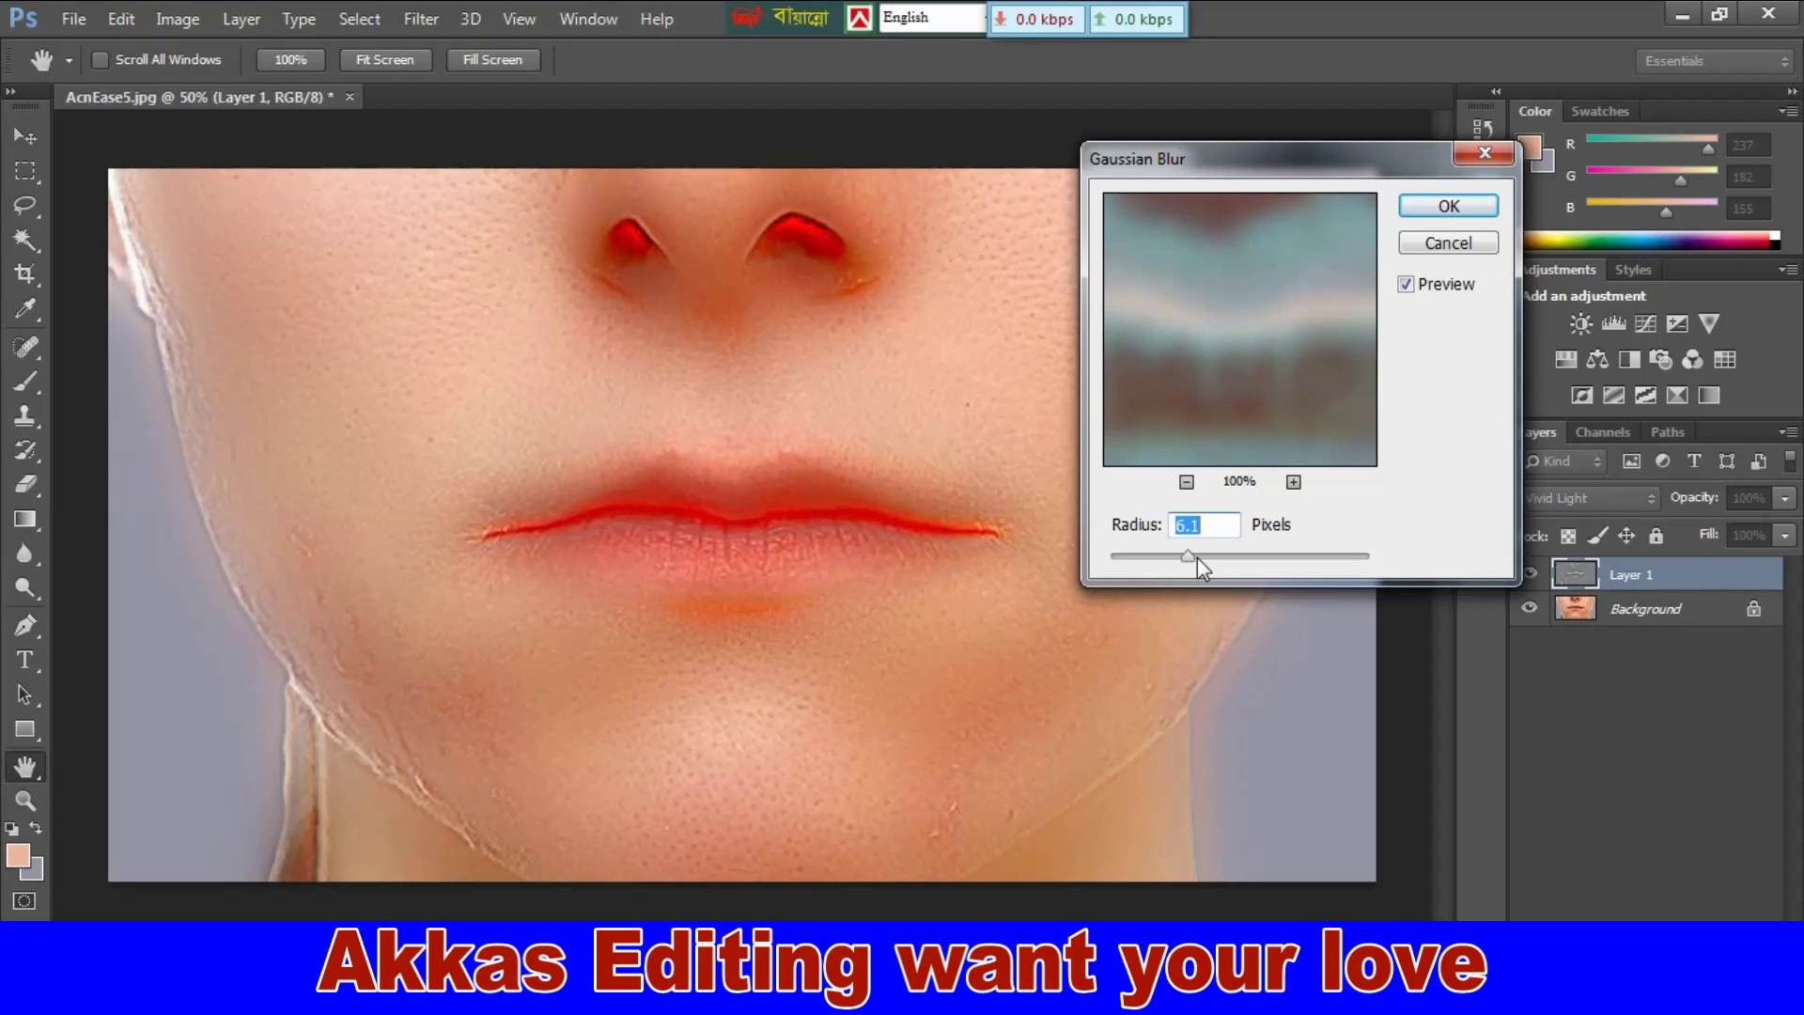
{"action": "left_click", "coordinate": [1468, 205]}
{"action": "key", "text": "j"}
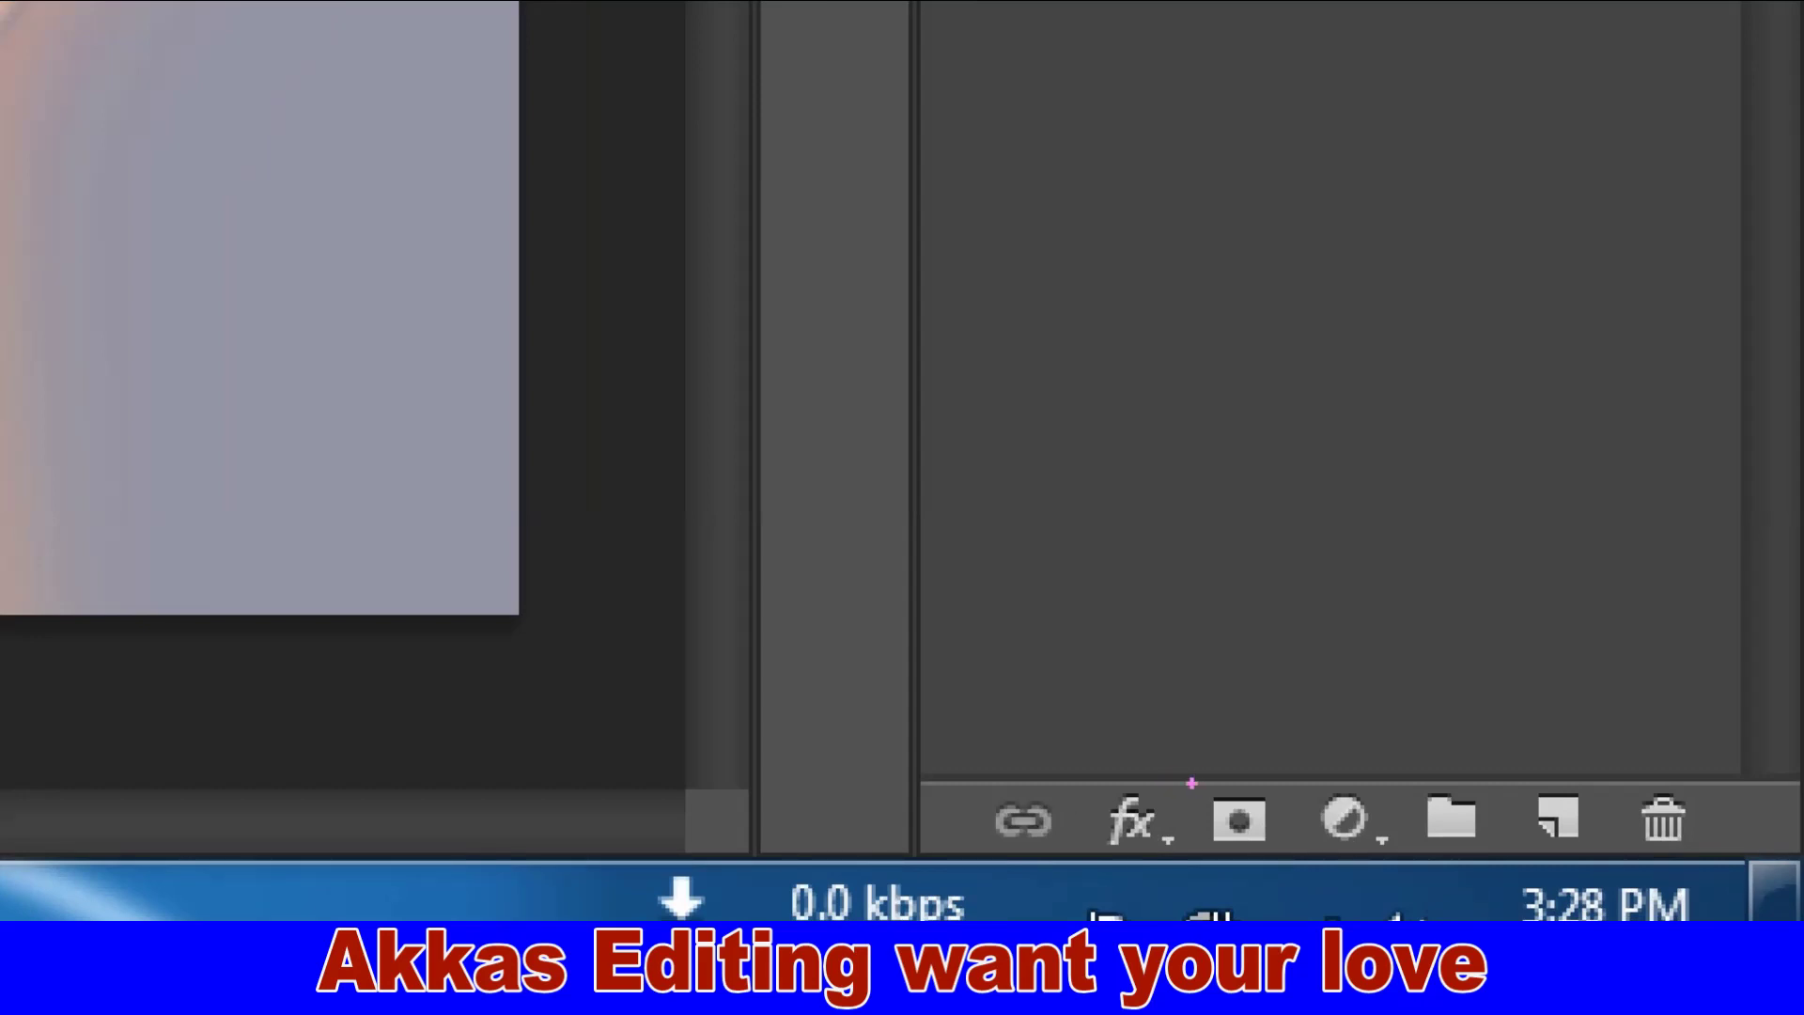
Step: Add a black layer mask to Layer 1 that hides the whole smoothing effect
{"action": "left_click_drag", "start_coordinate": [1187, 779], "coordinate": [1311, 850]}
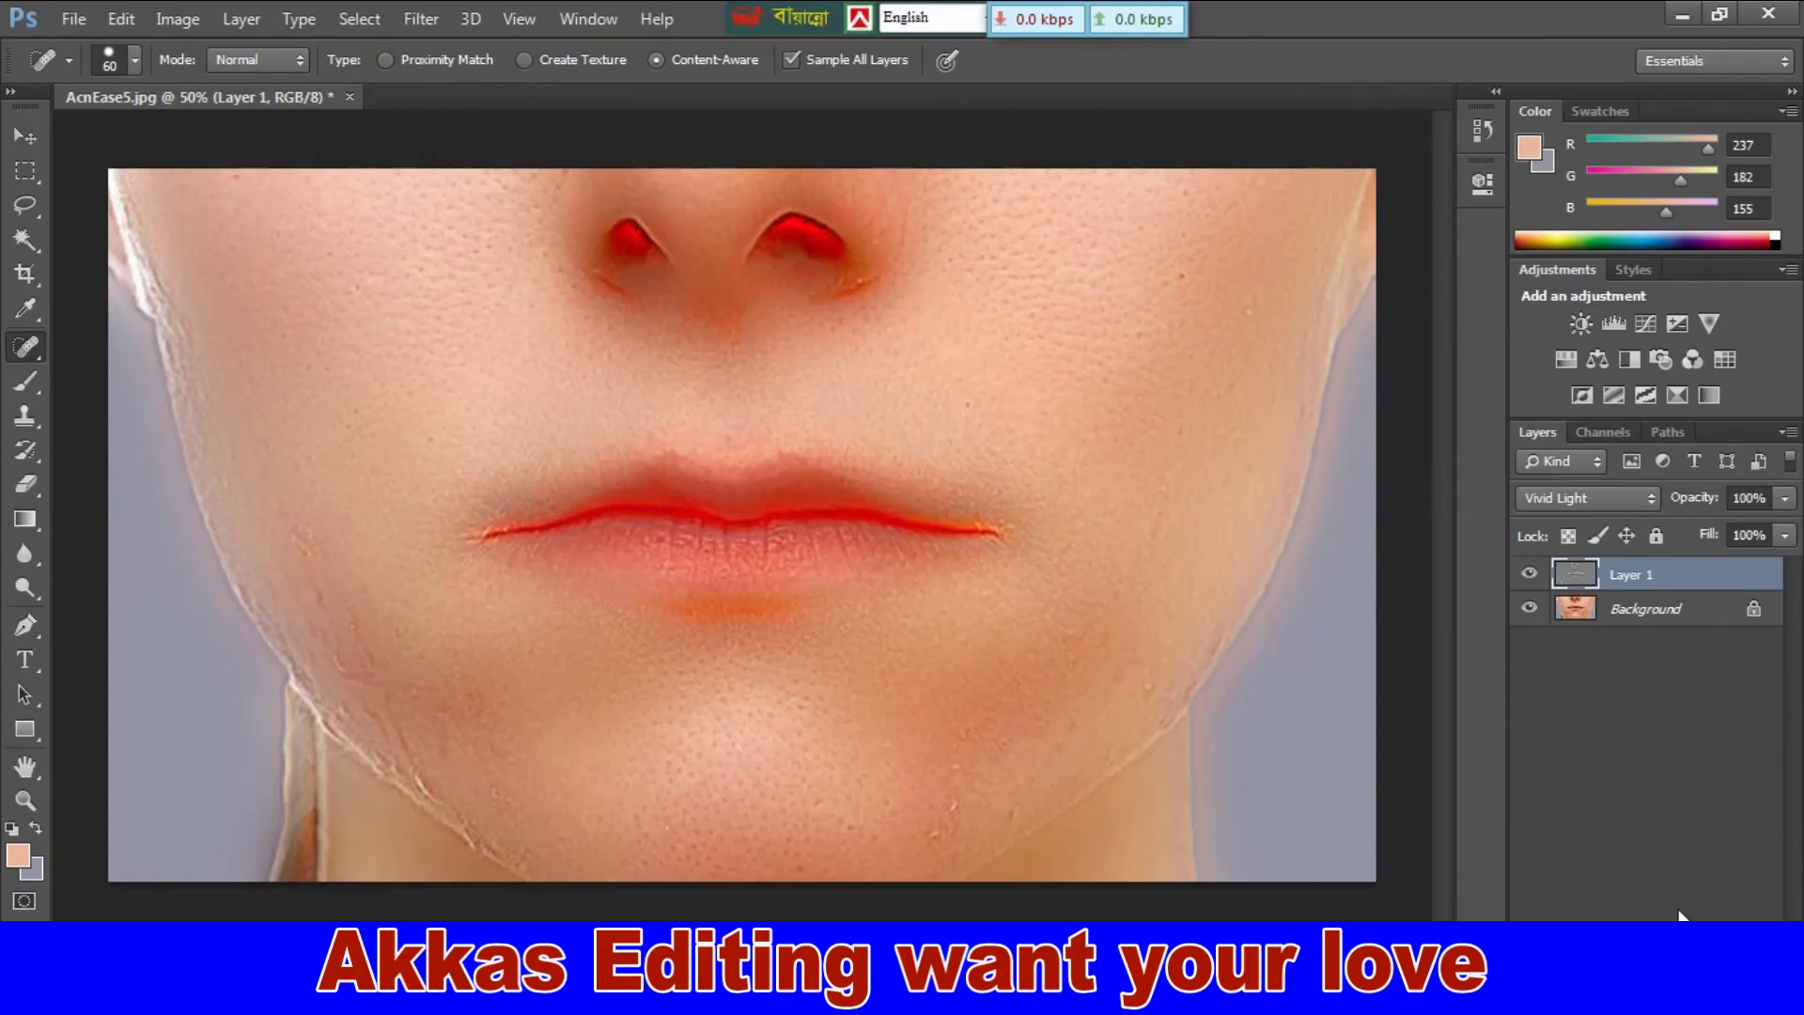
{"action": "left_click", "coordinate": [1630, 939], "text": "alt"}
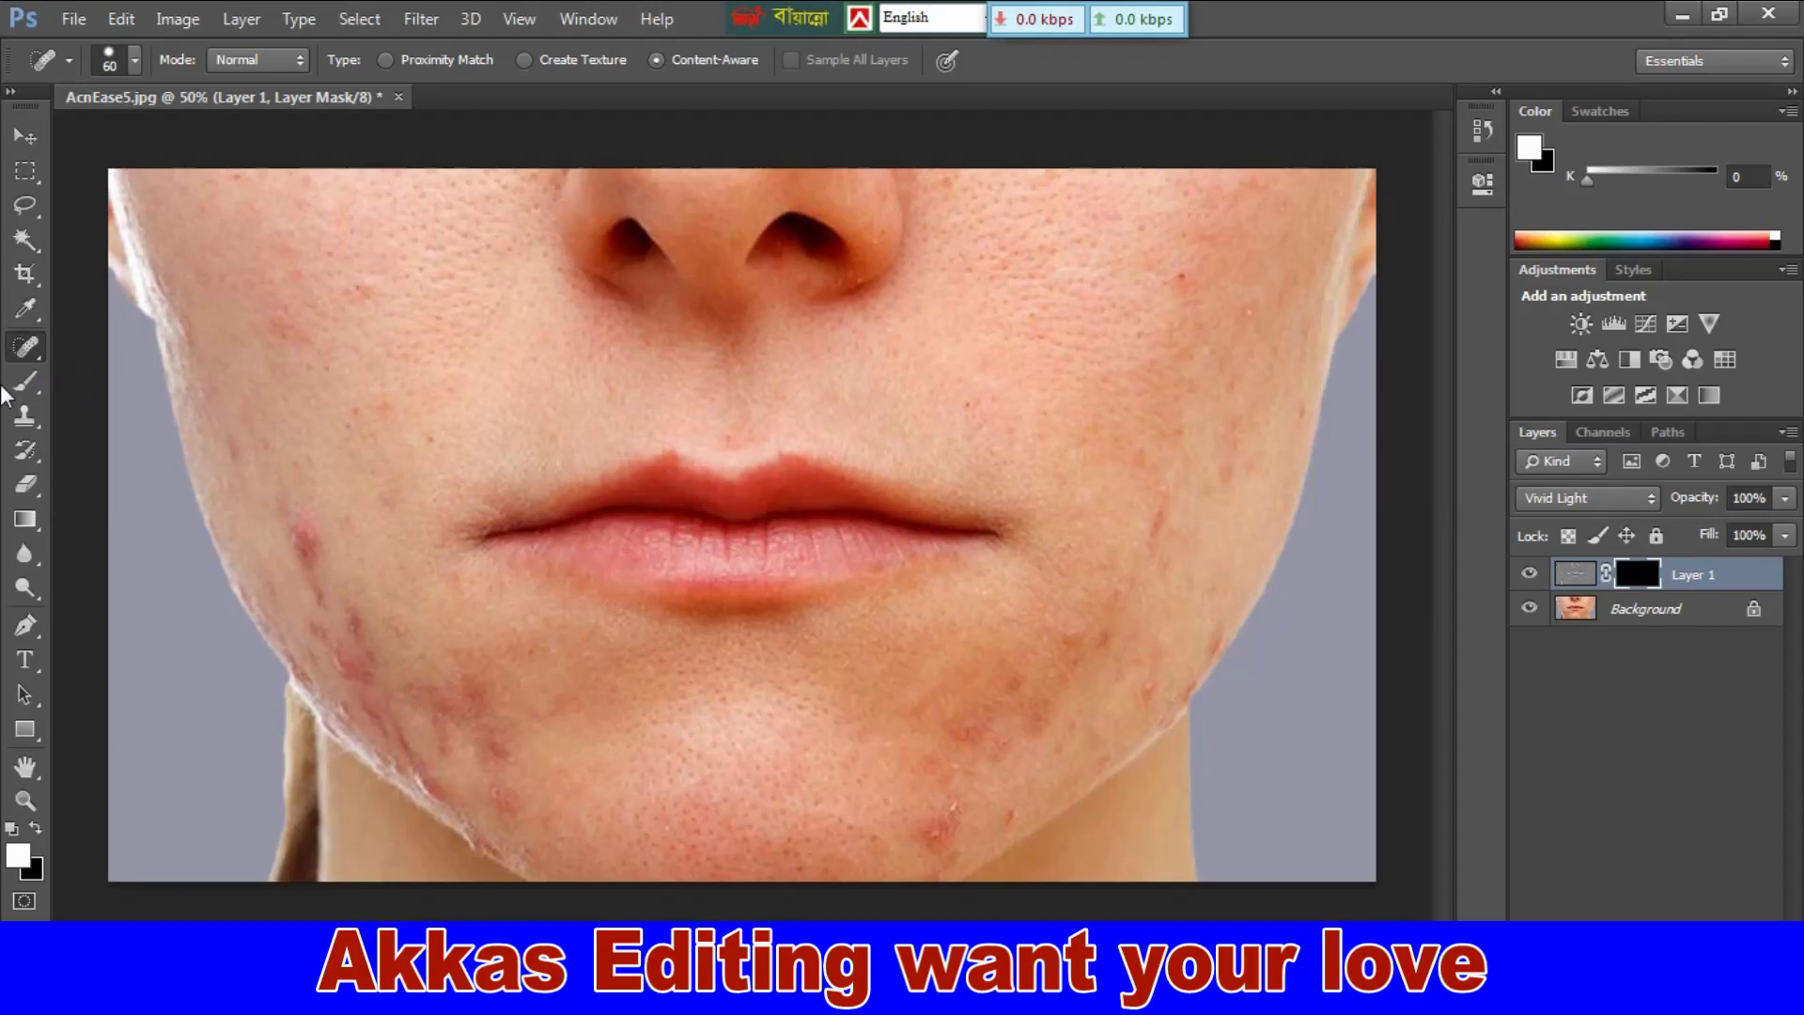
Step: Paint white on Layer 1's mask with a soft 150-pixel brush over the acne on both cheeks, the jaw and the chin
{"action": "left_click", "coordinate": [75, 371]}
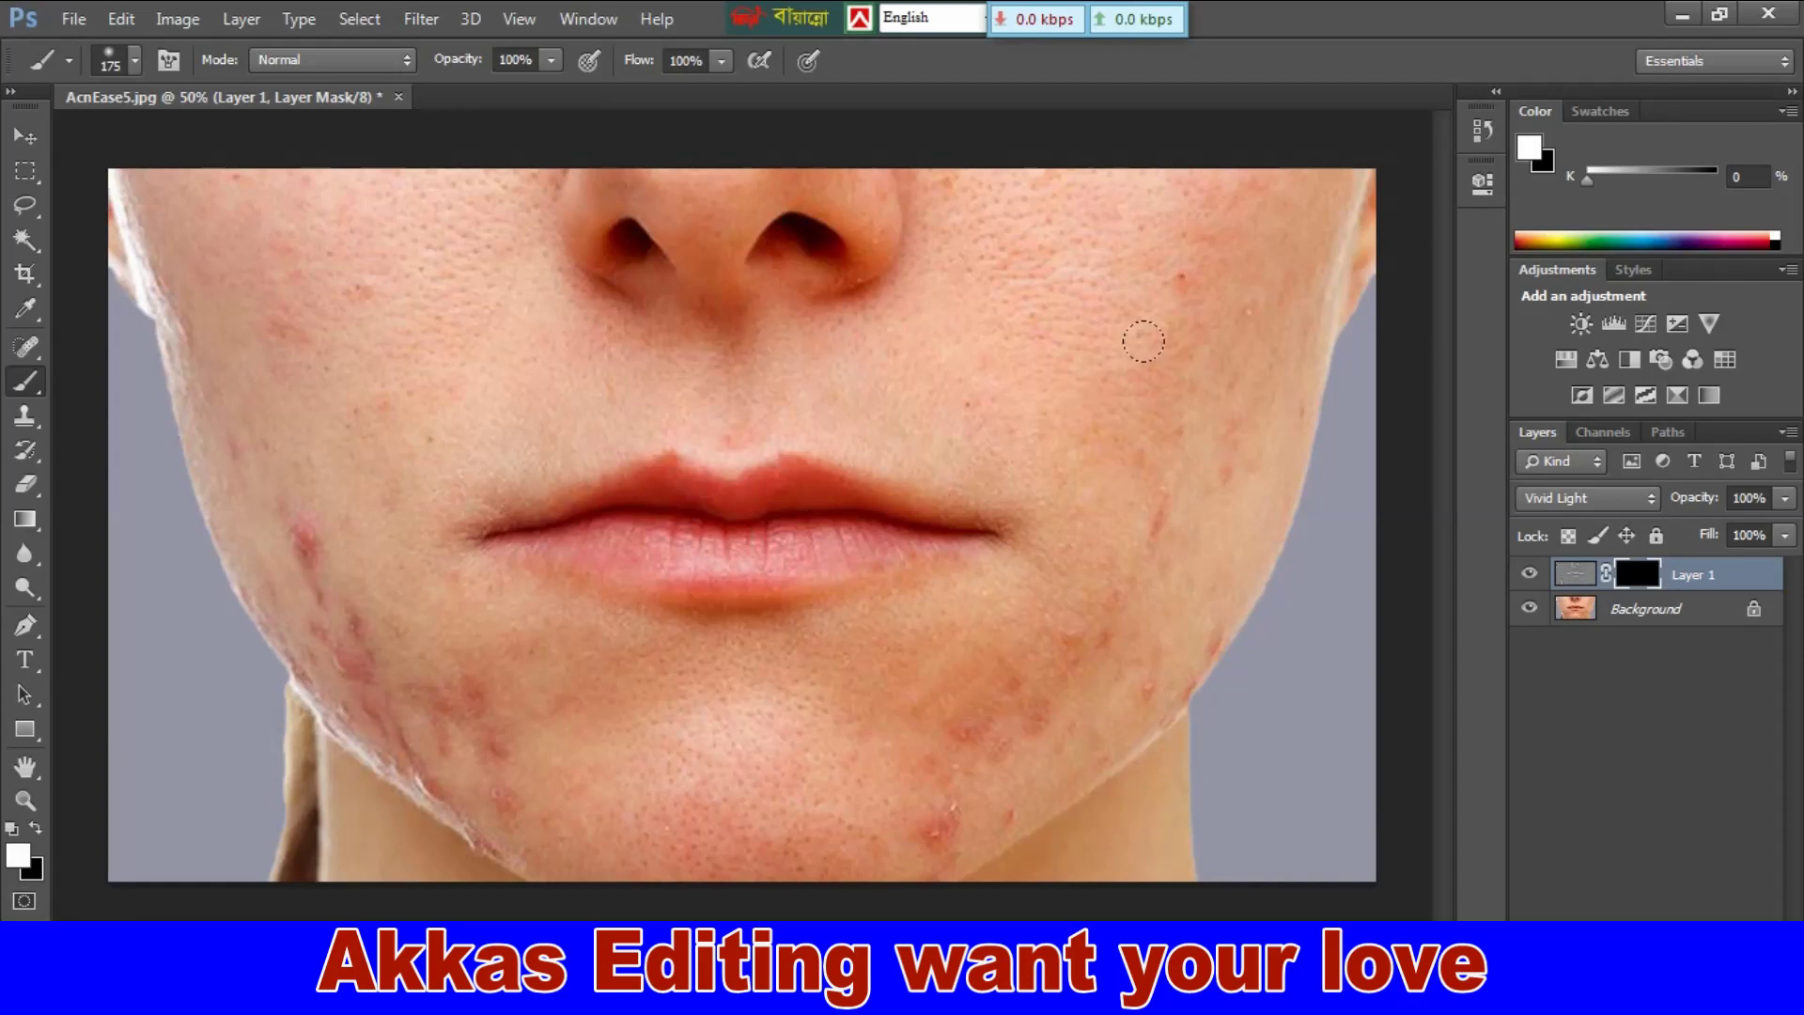
{"action": "key", "text": "bracketleft"}
{"action": "left_click", "coordinate": [1154, 527]}
{"action": "left_click_drag", "start_coordinate": [1074, 646], "coordinate": [1103, 637]}
{"action": "left_click", "coordinate": [971, 672]}
{"action": "left_click", "coordinate": [959, 730]}
{"action": "left_click", "coordinate": [1038, 716]}
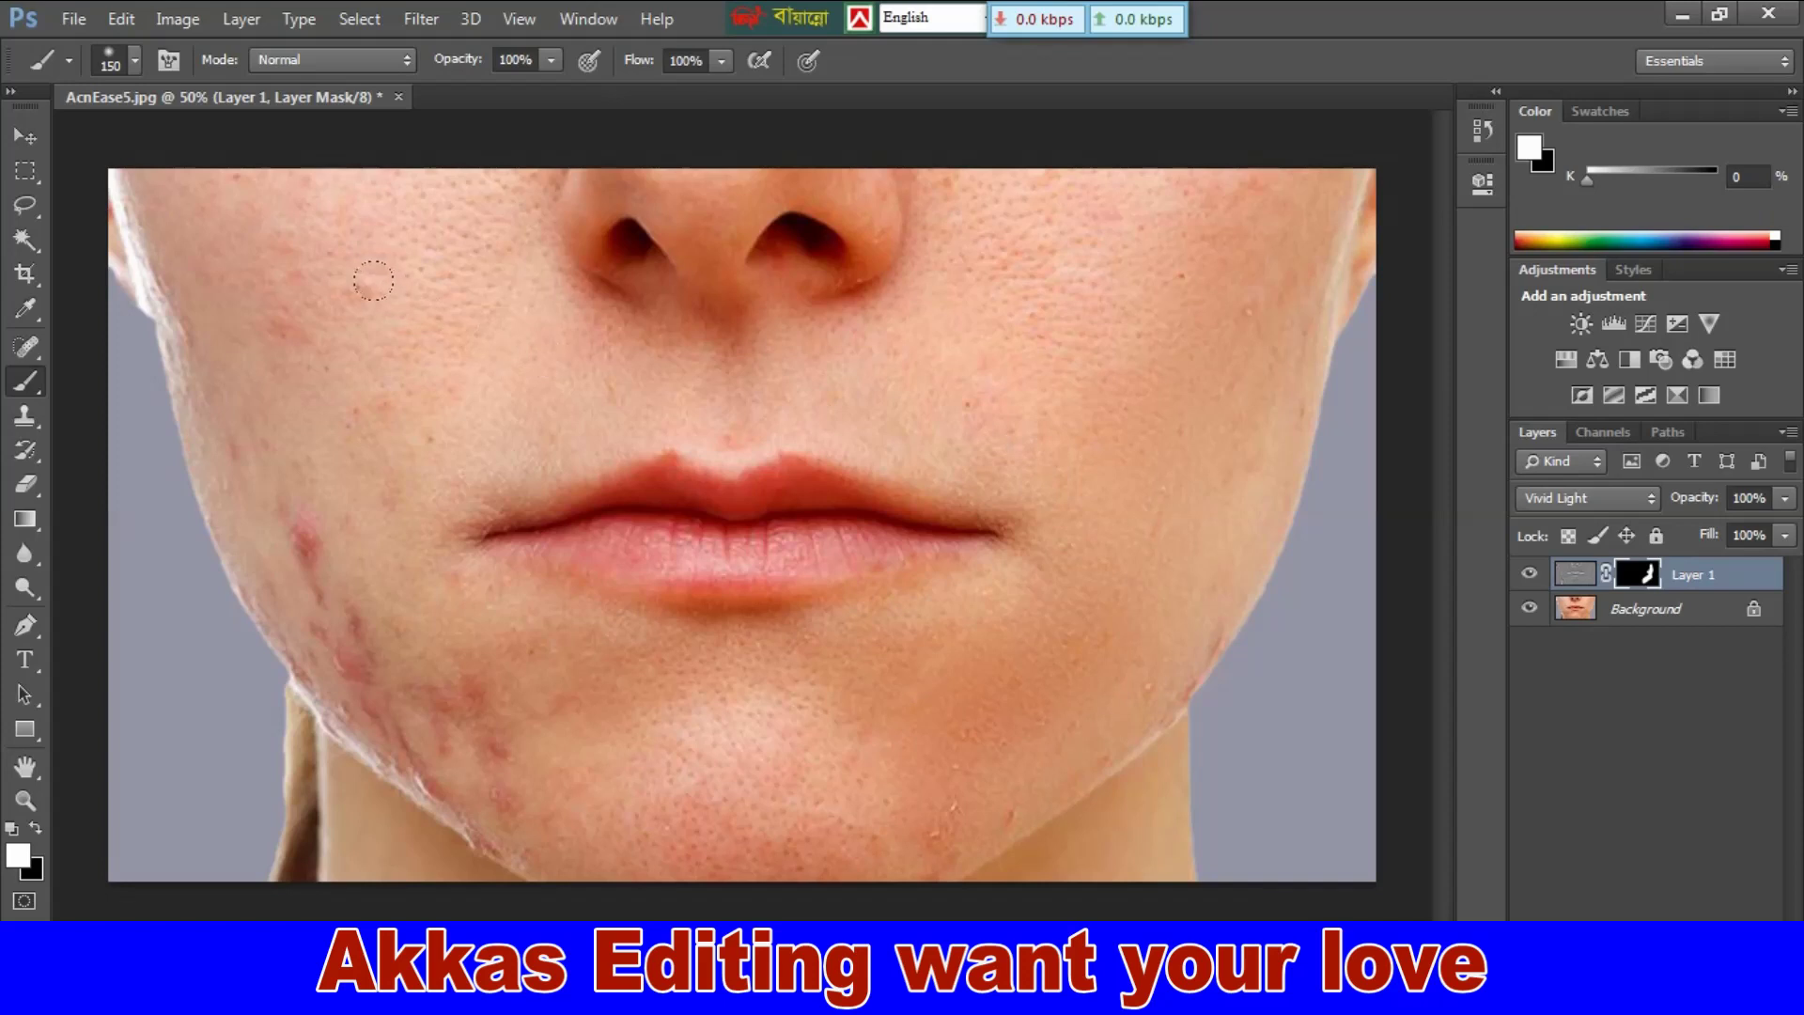
{"action": "left_click", "coordinate": [285, 328]}
{"action": "mouse_move", "coordinate": [272, 480]}
{"action": "left_mouse_down"}
{"action": "mouse_move", "coordinate": [331, 589]}
{"action": "mouse_move", "coordinate": [416, 676]}
{"action": "mouse_move", "coordinate": [451, 683]}
{"action": "mouse_move", "coordinate": [449, 733]}
{"action": "mouse_move", "coordinate": [312, 629]}
{"action": "mouse_move", "coordinate": [441, 782]}
{"action": "left_mouse_up"}
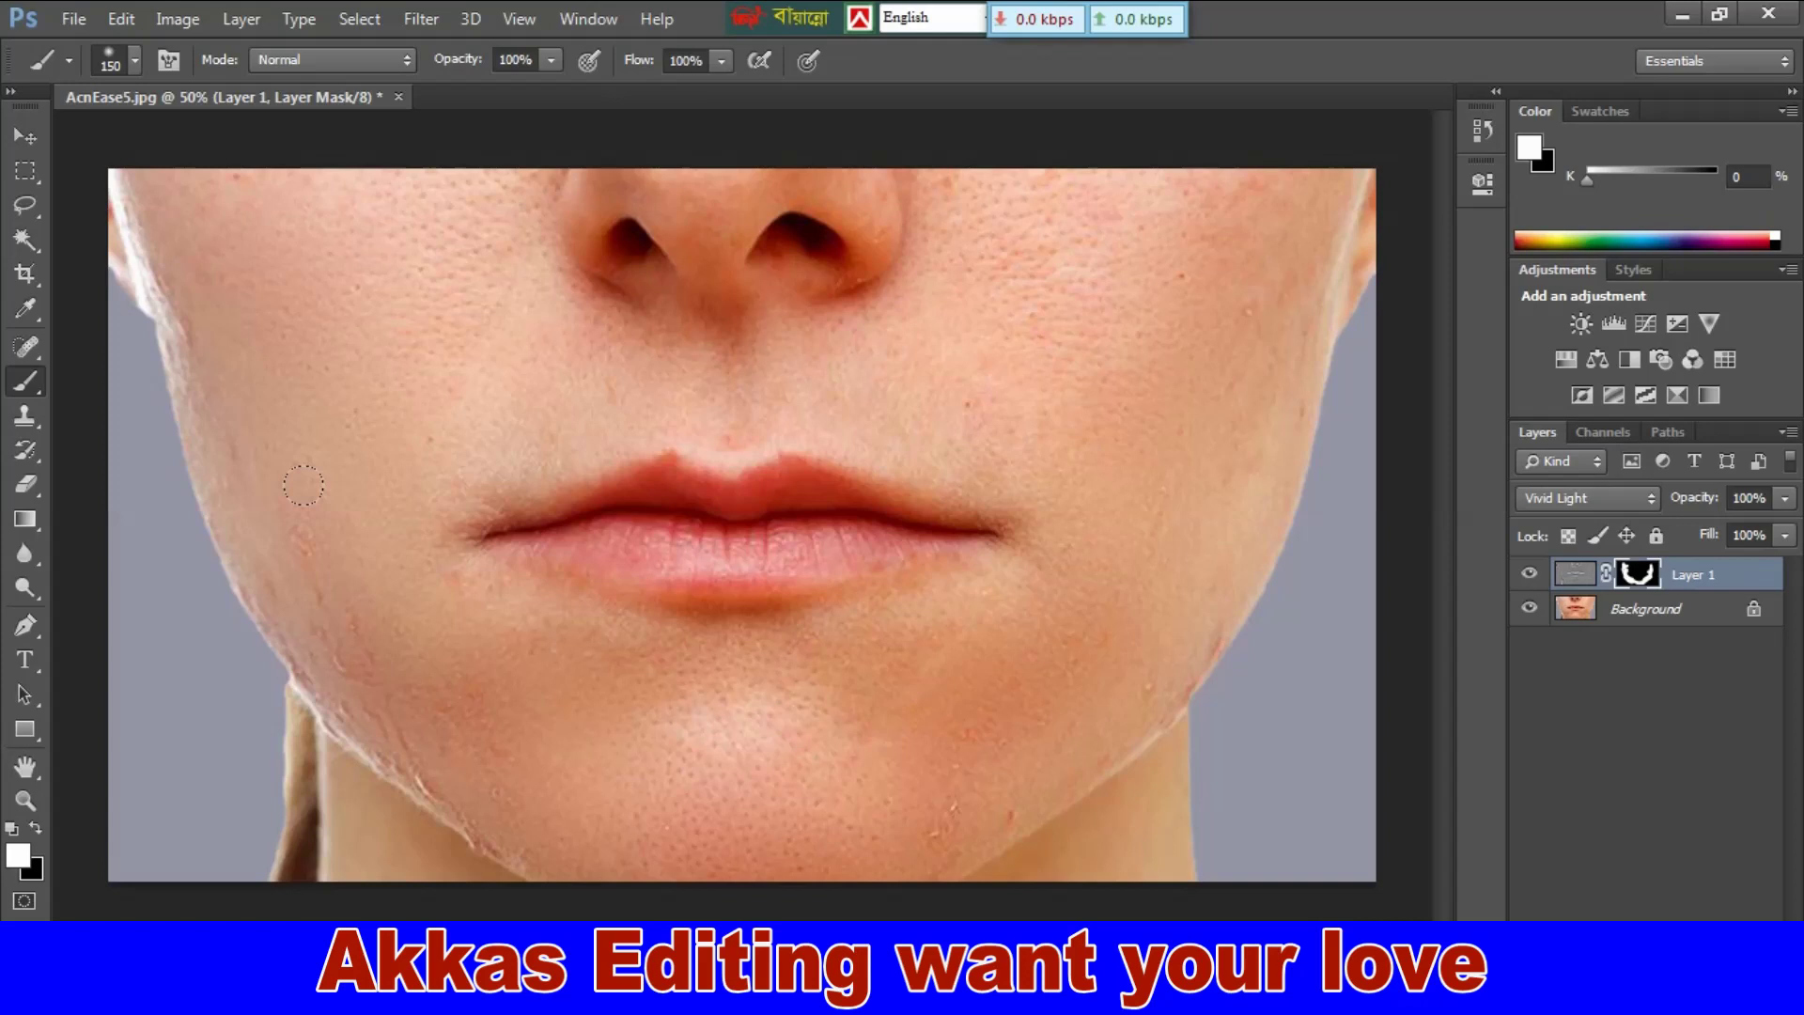
Step: Examine the remaining blemishes along the jawline below the left corner of the mouth at 100% zoom
{"action": "key", "text": "ctrl+plus"}
{"action": "key", "text": "ctrl+plus"}
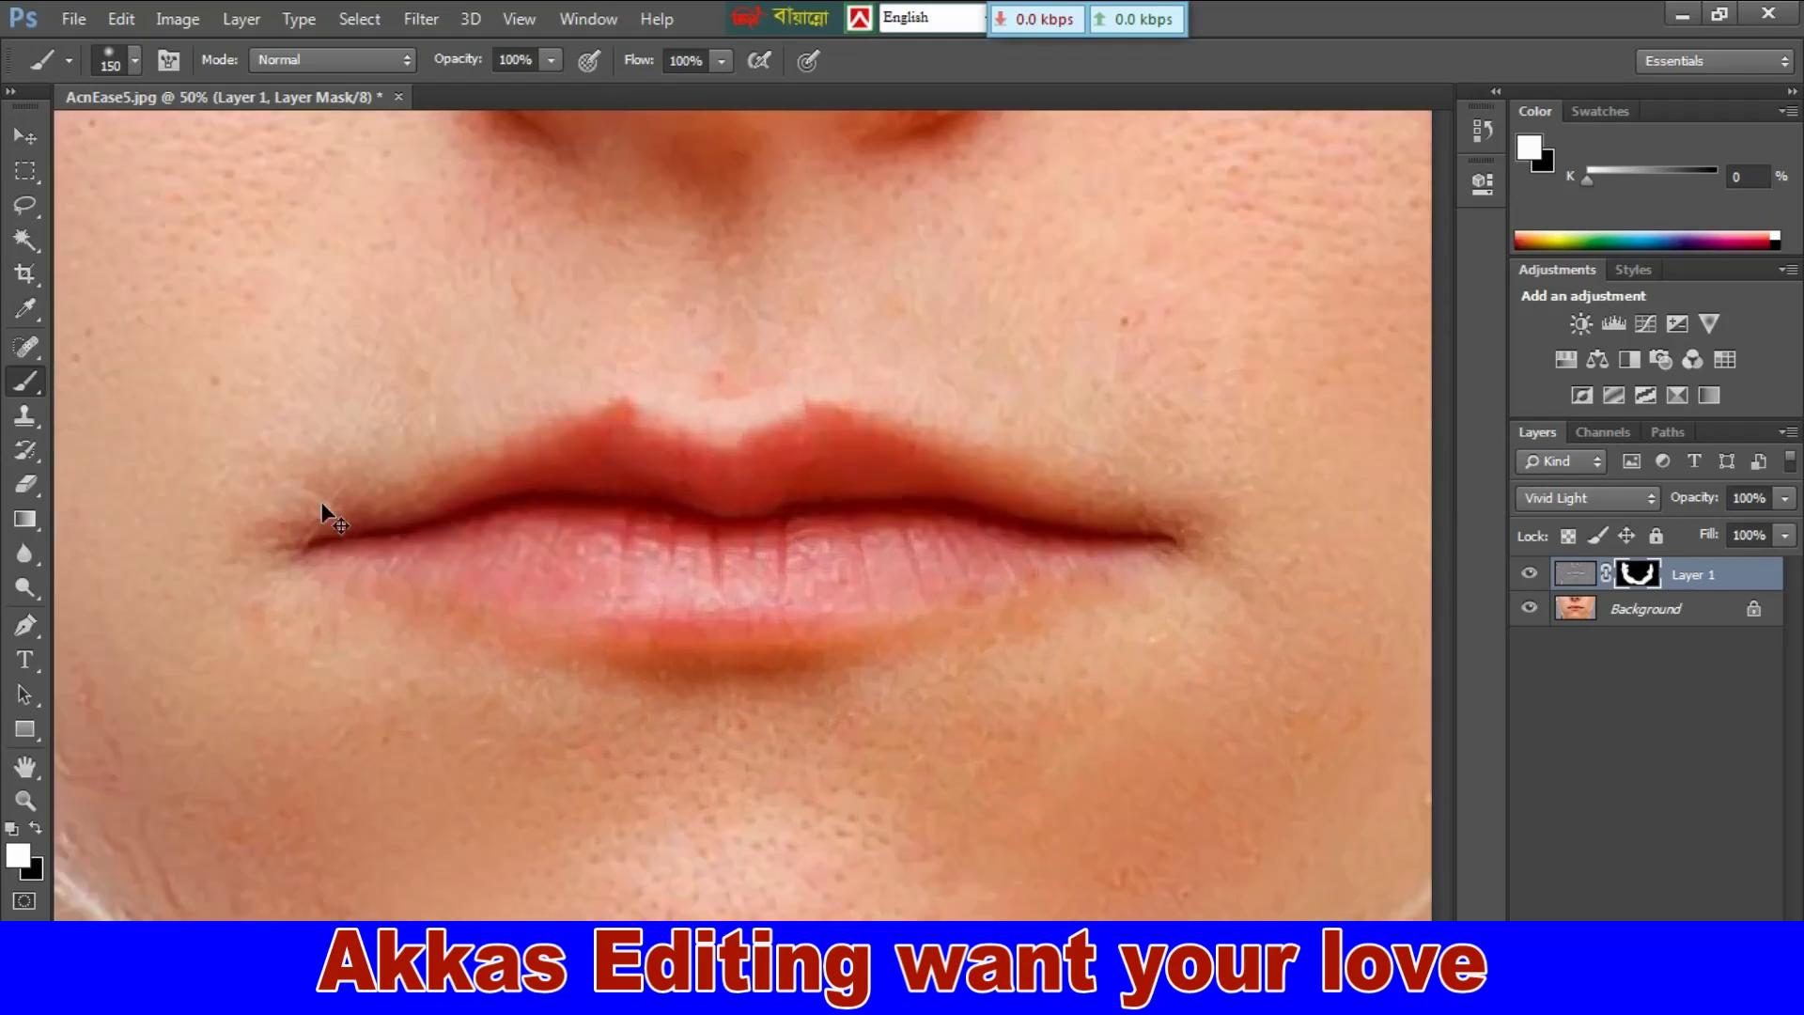
{"action": "left_click_drag", "start_coordinate": [177, 548], "coordinate": [584, 338]}
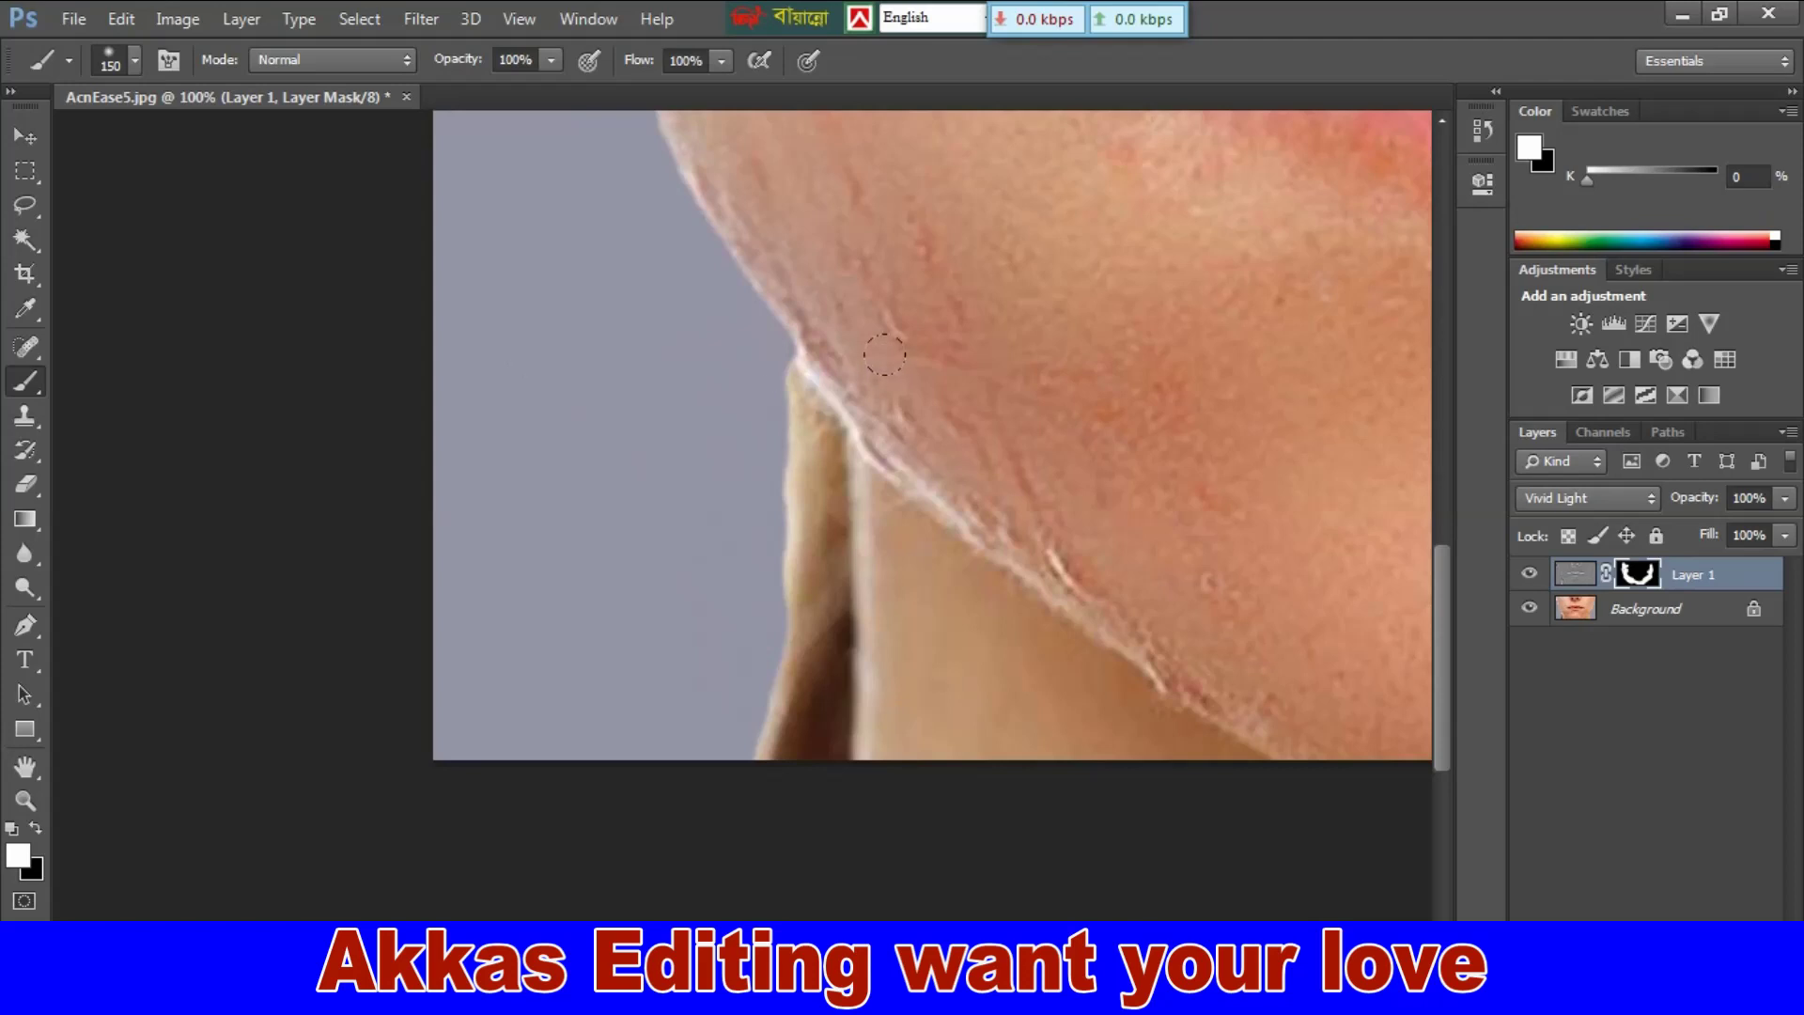
{"action": "left_click_drag", "start_coordinate": [906, 413], "coordinate": [866, 576]}
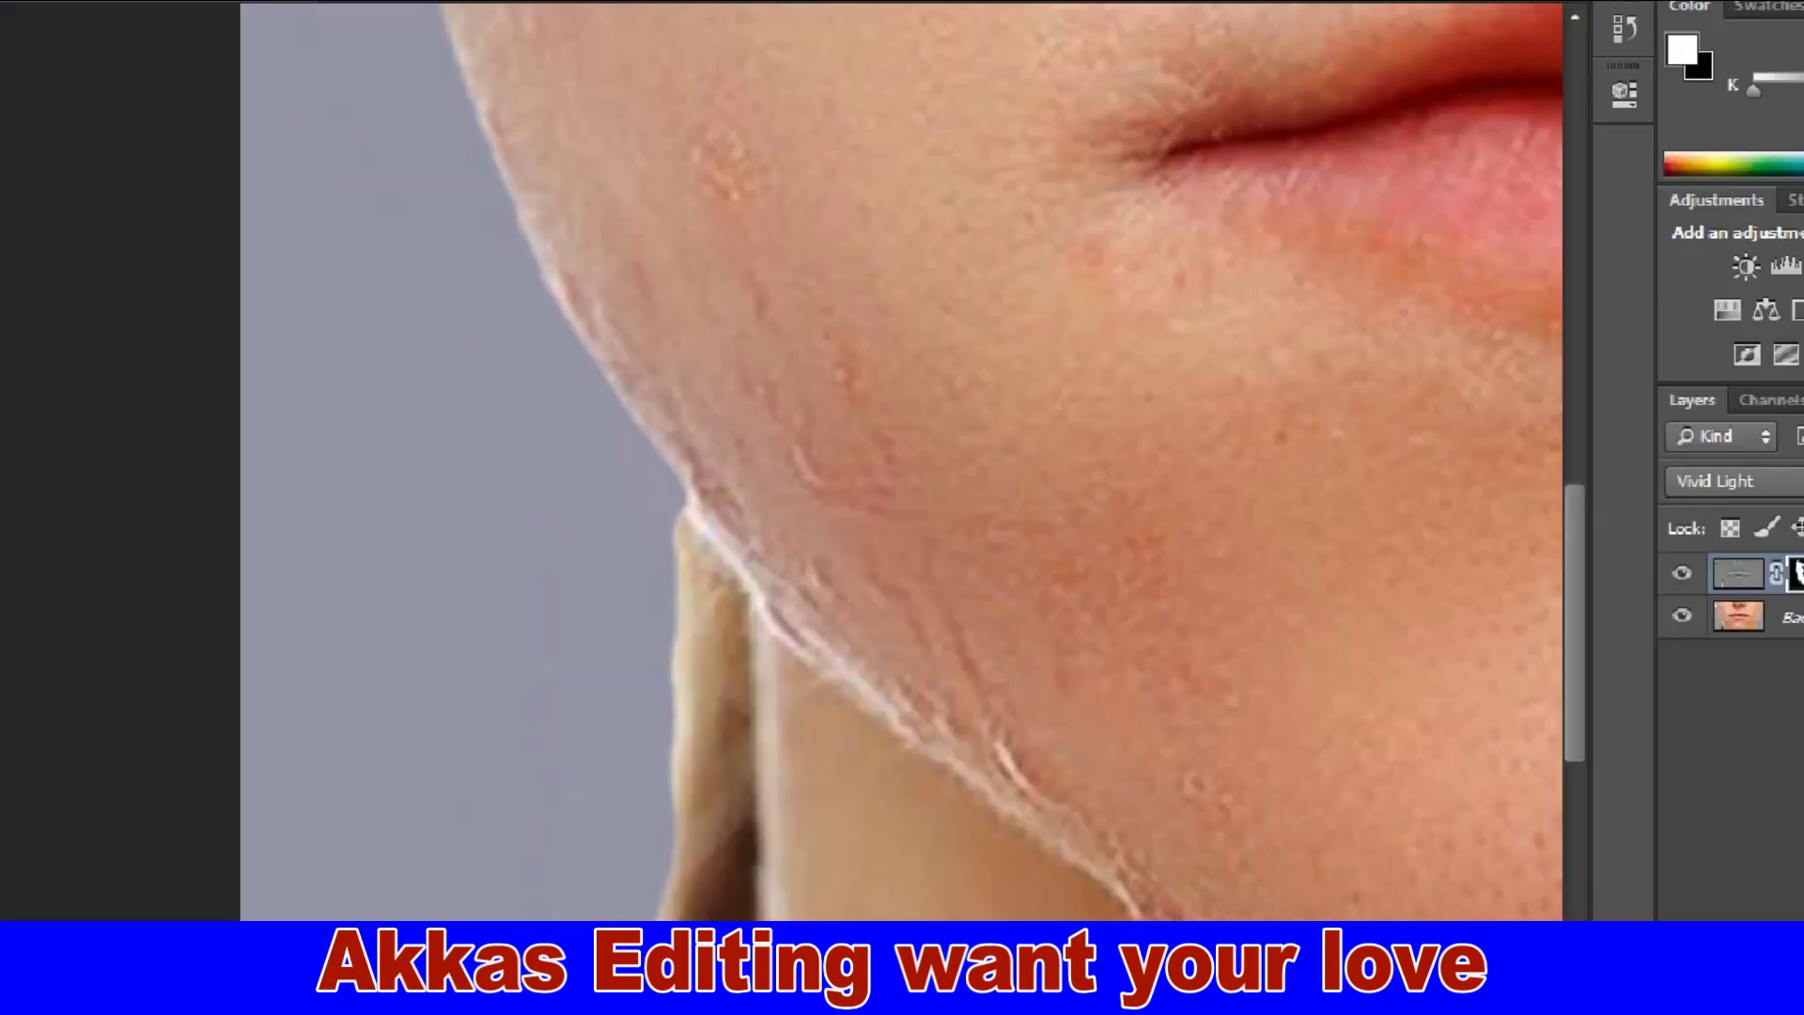
Step: Merge the masked smoothing layer into the Background and add a new empty layer above it
{"action": "key", "text": "ctrl+minus"}
{"action": "key", "text": "ctrl+minus"}
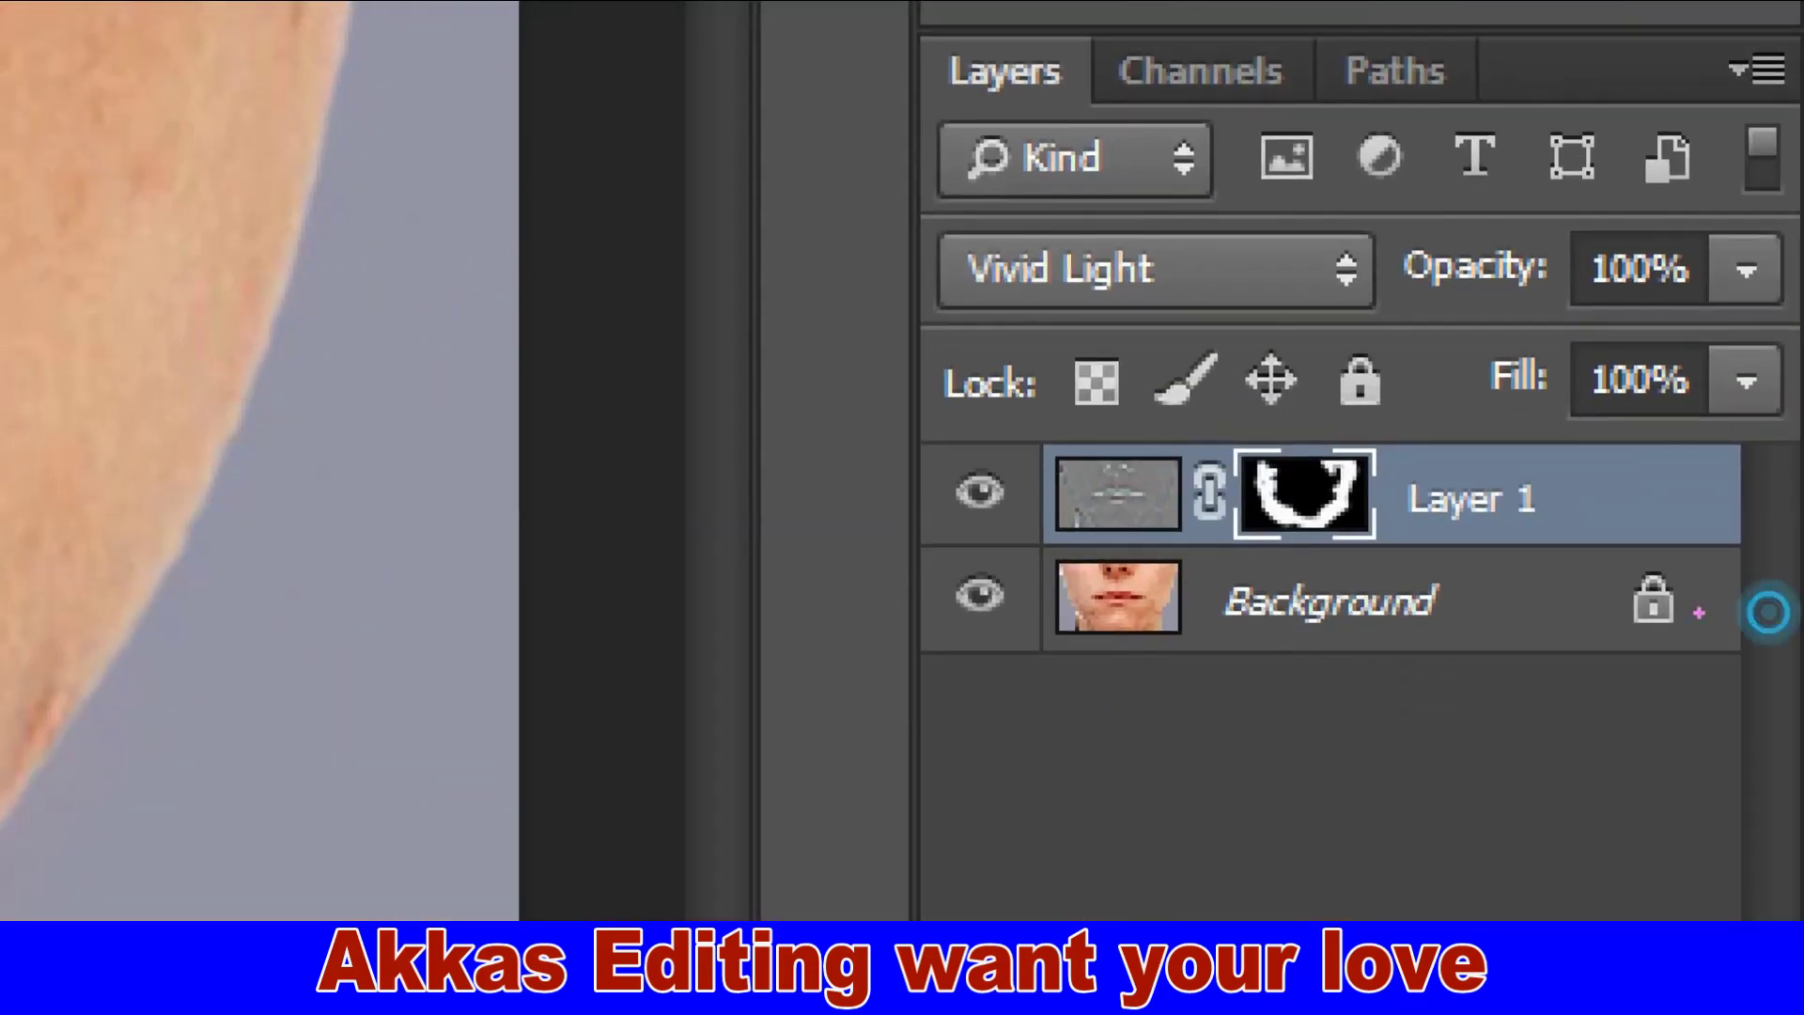
{"action": "left_click_drag", "start_coordinate": [1401, 447], "coordinate": [1473, 680]}
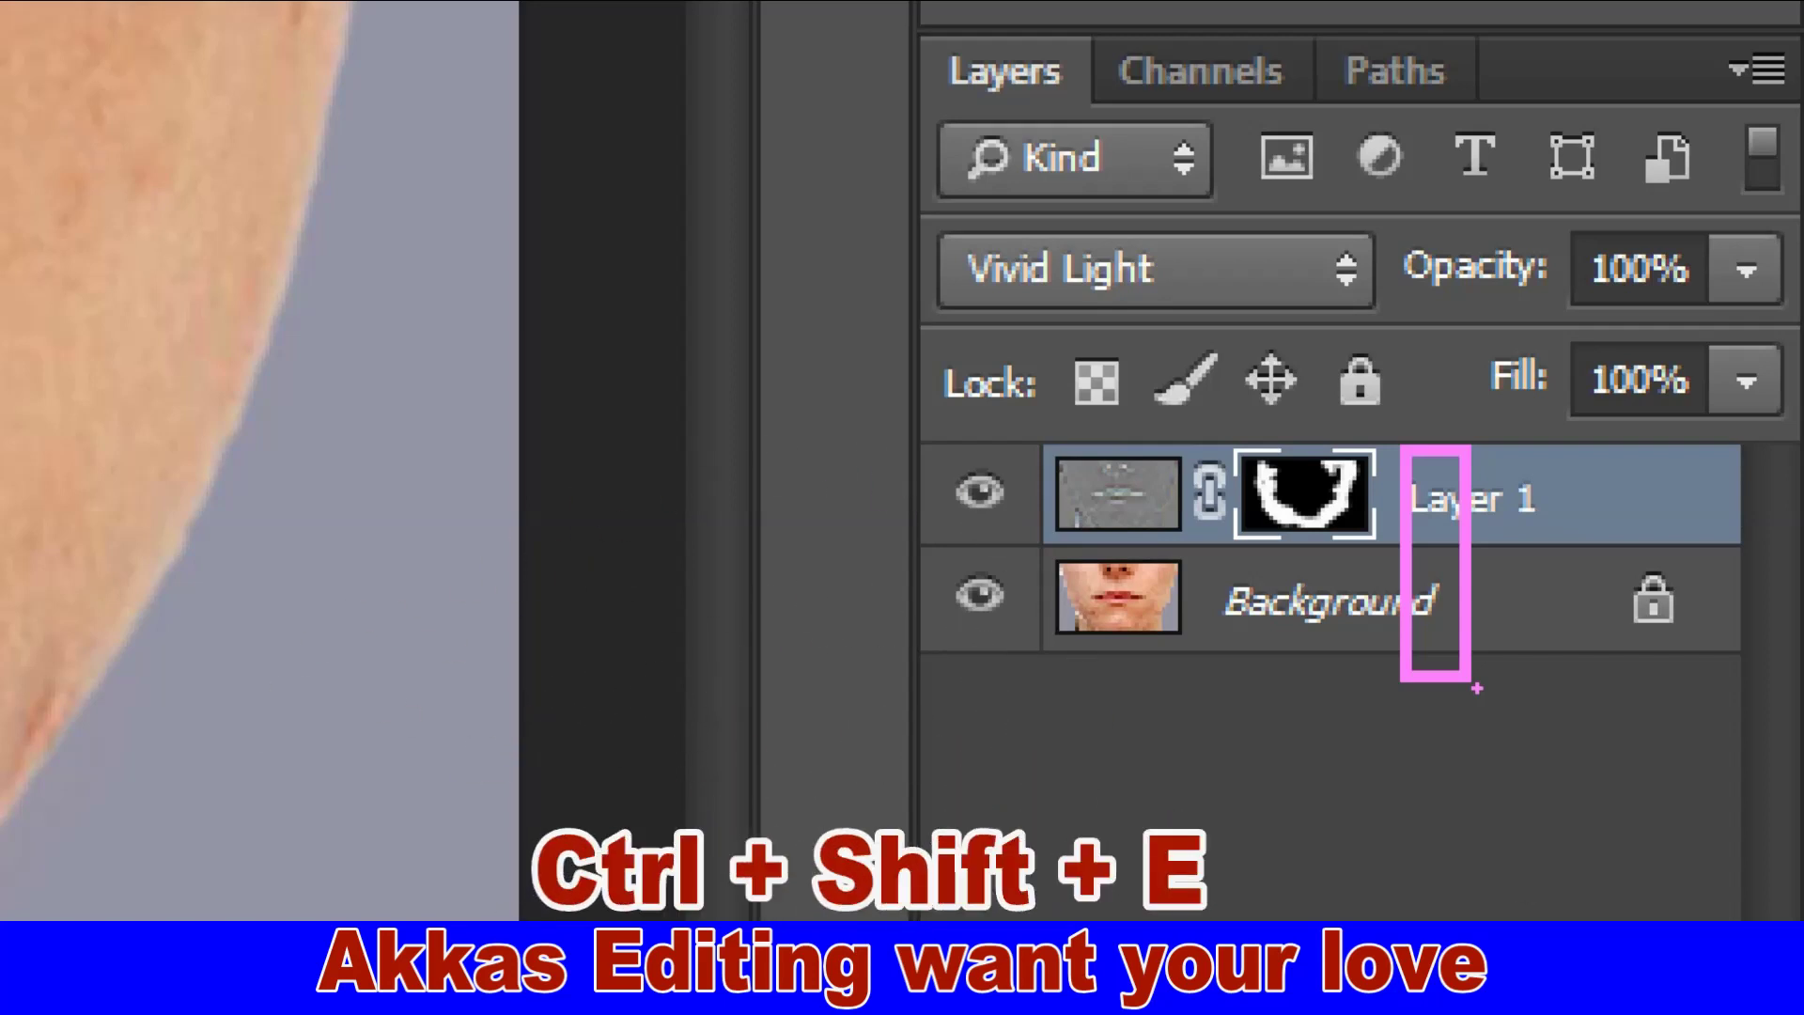
{"action": "key", "text": "ctrl+shift+e"}
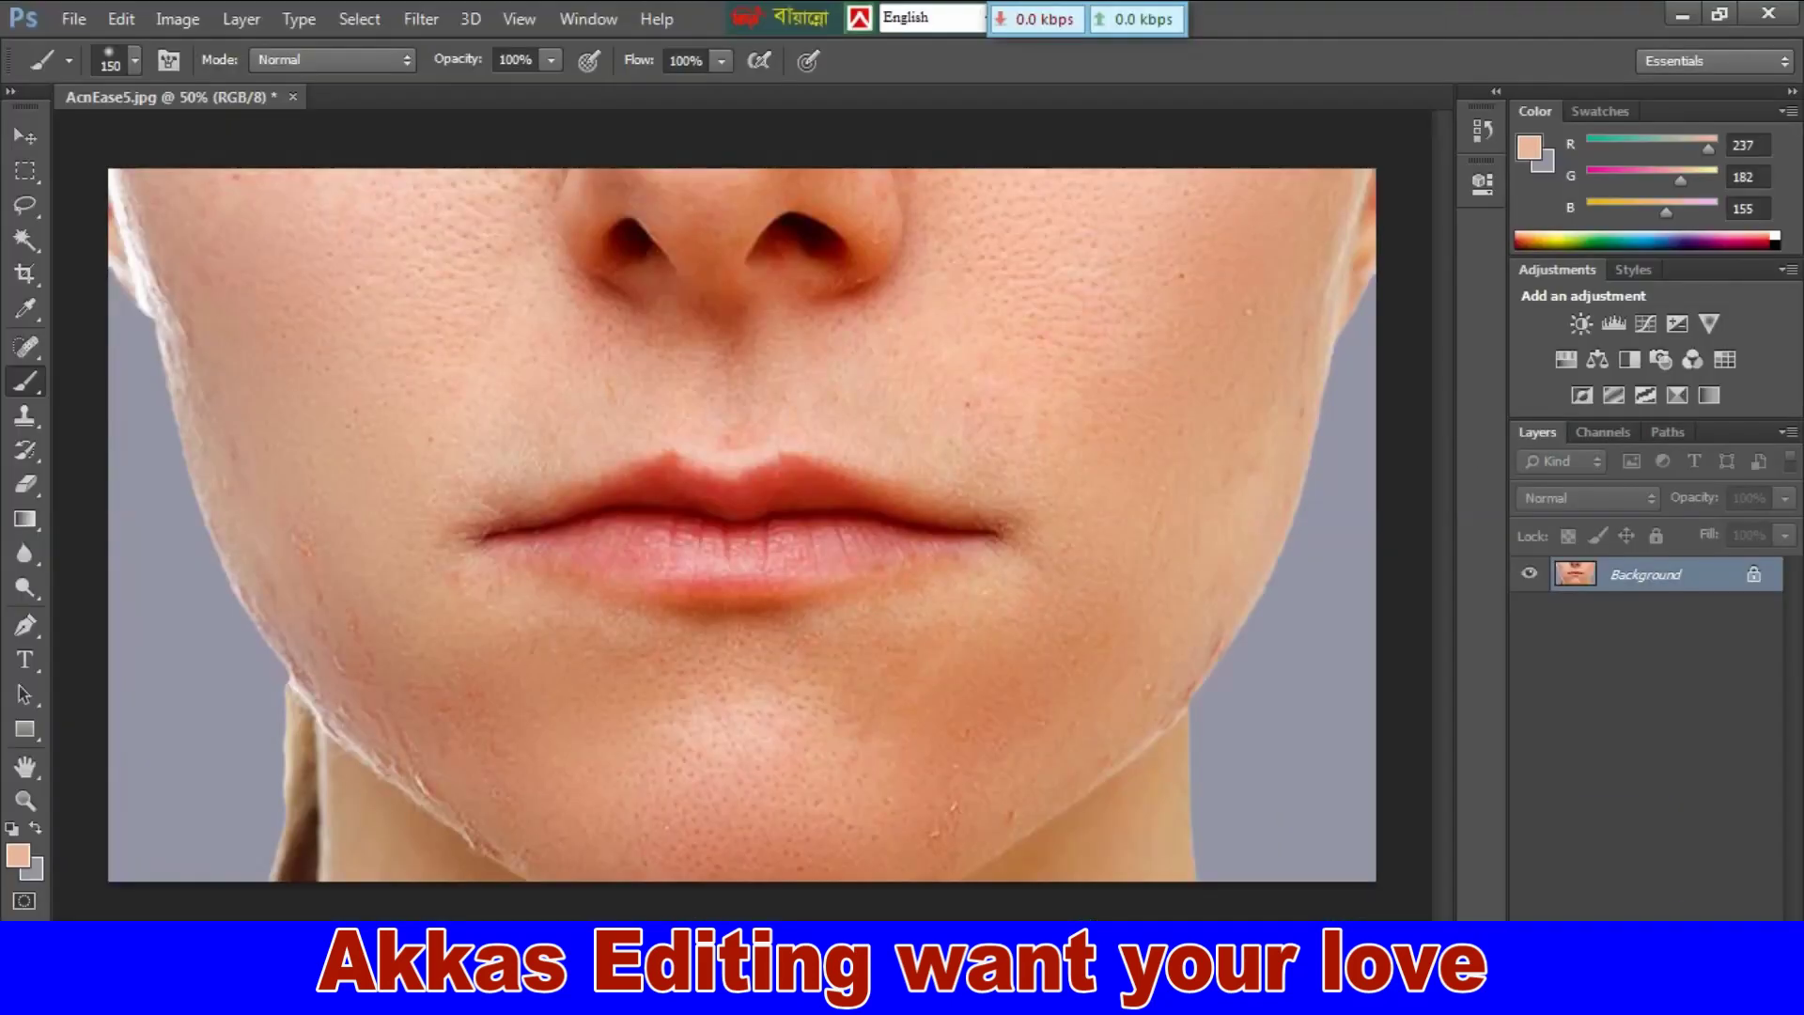
{"action": "key", "text": "ctrl+shift+alt+n"}
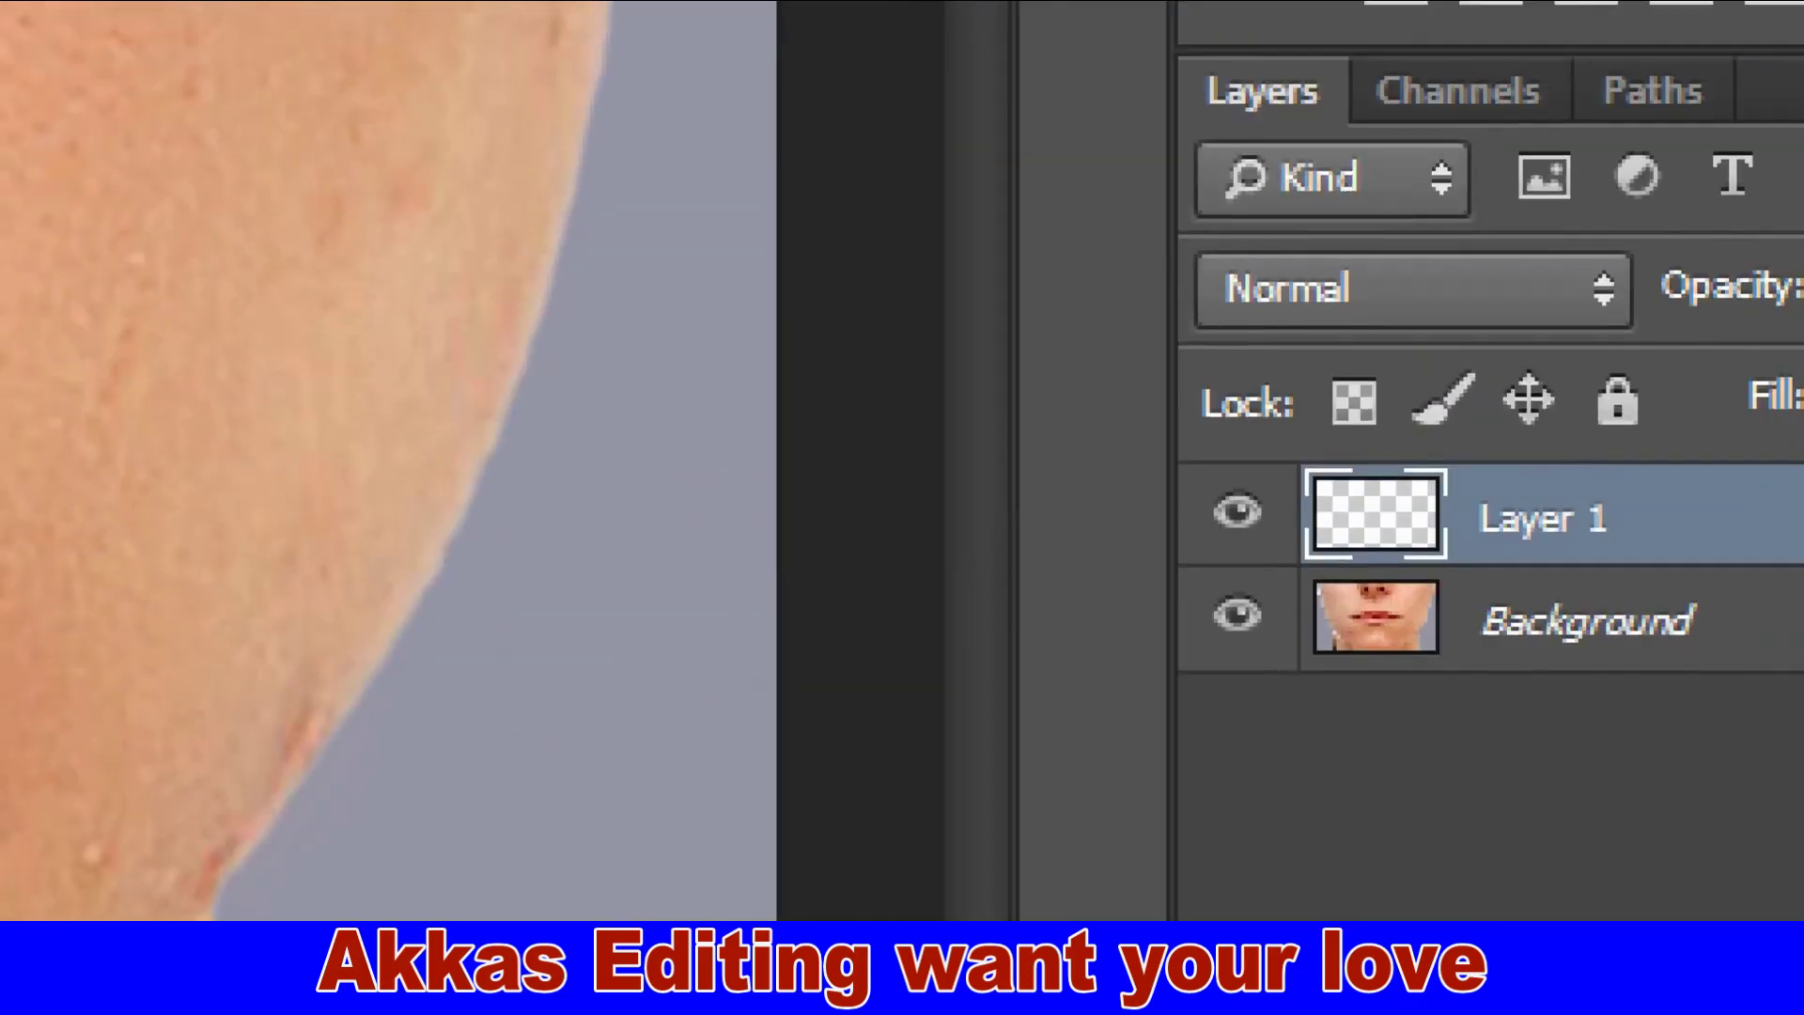
Step: Add a Black & White adjustment layer above Layer 1 with Reds at -47 and Yellows at -51
{"action": "left_click", "coordinate": [1665, 601]}
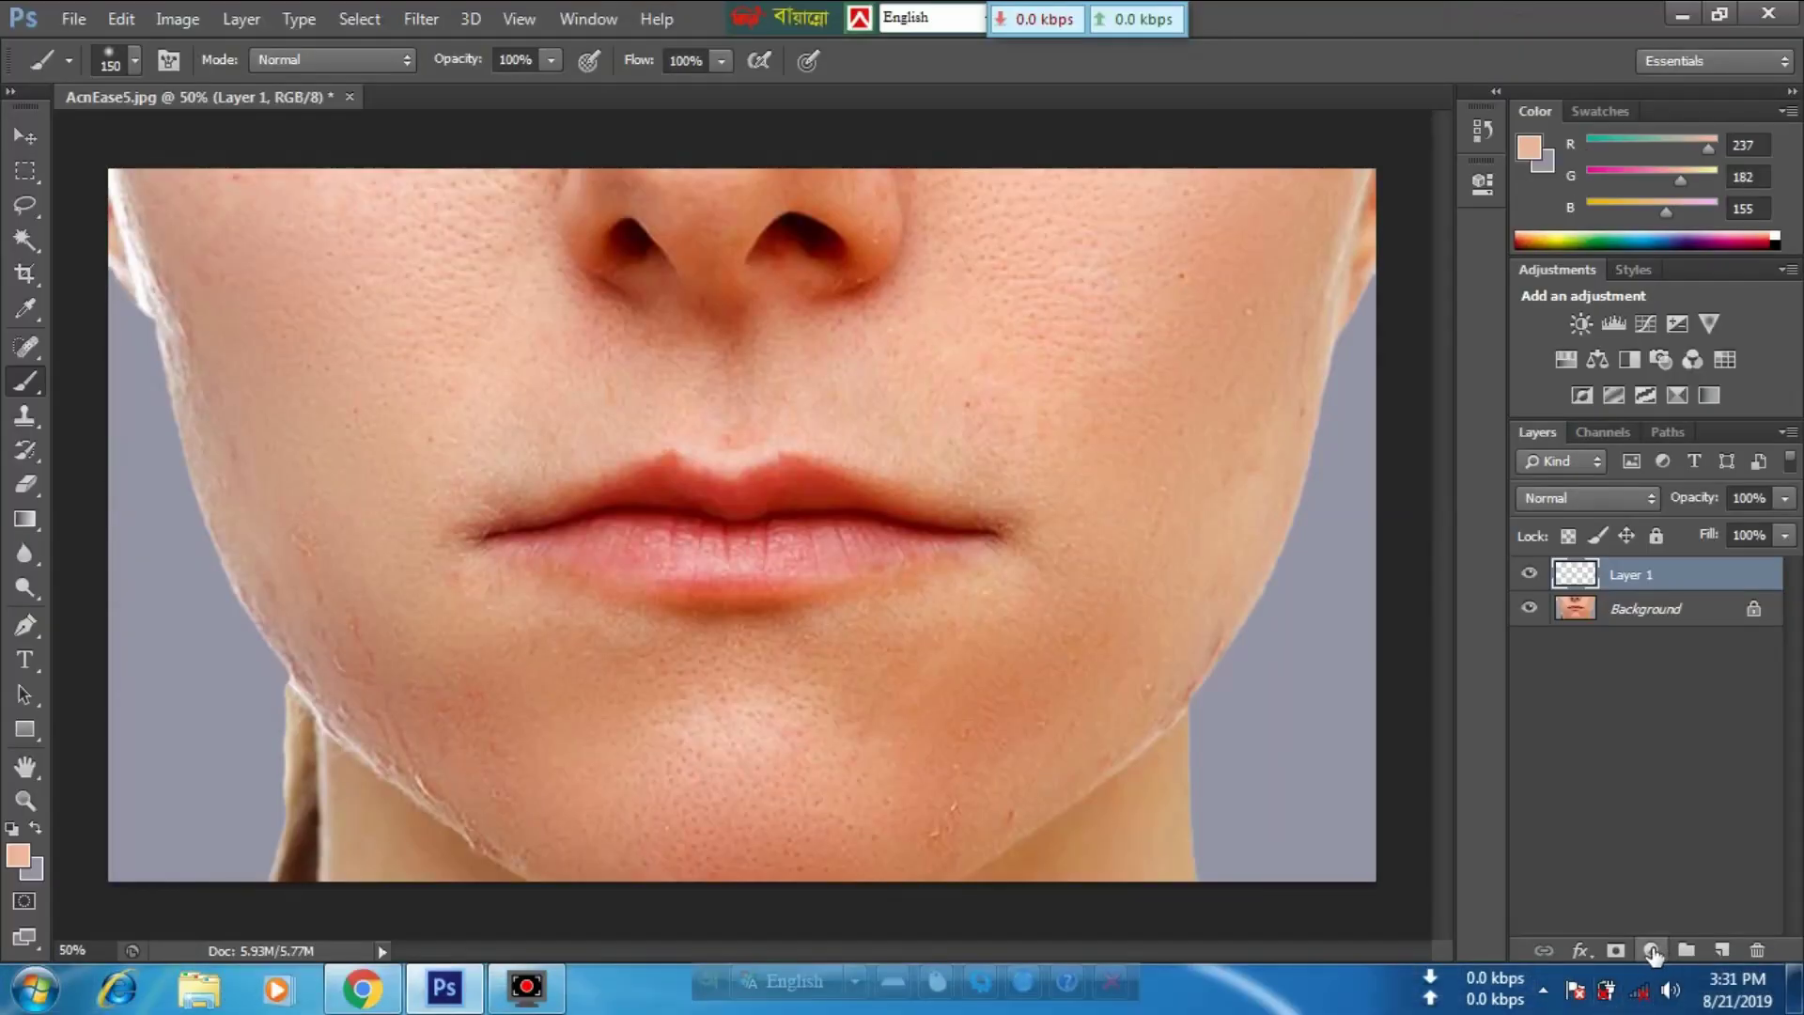
{"action": "left_click", "coordinate": [1641, 819]}
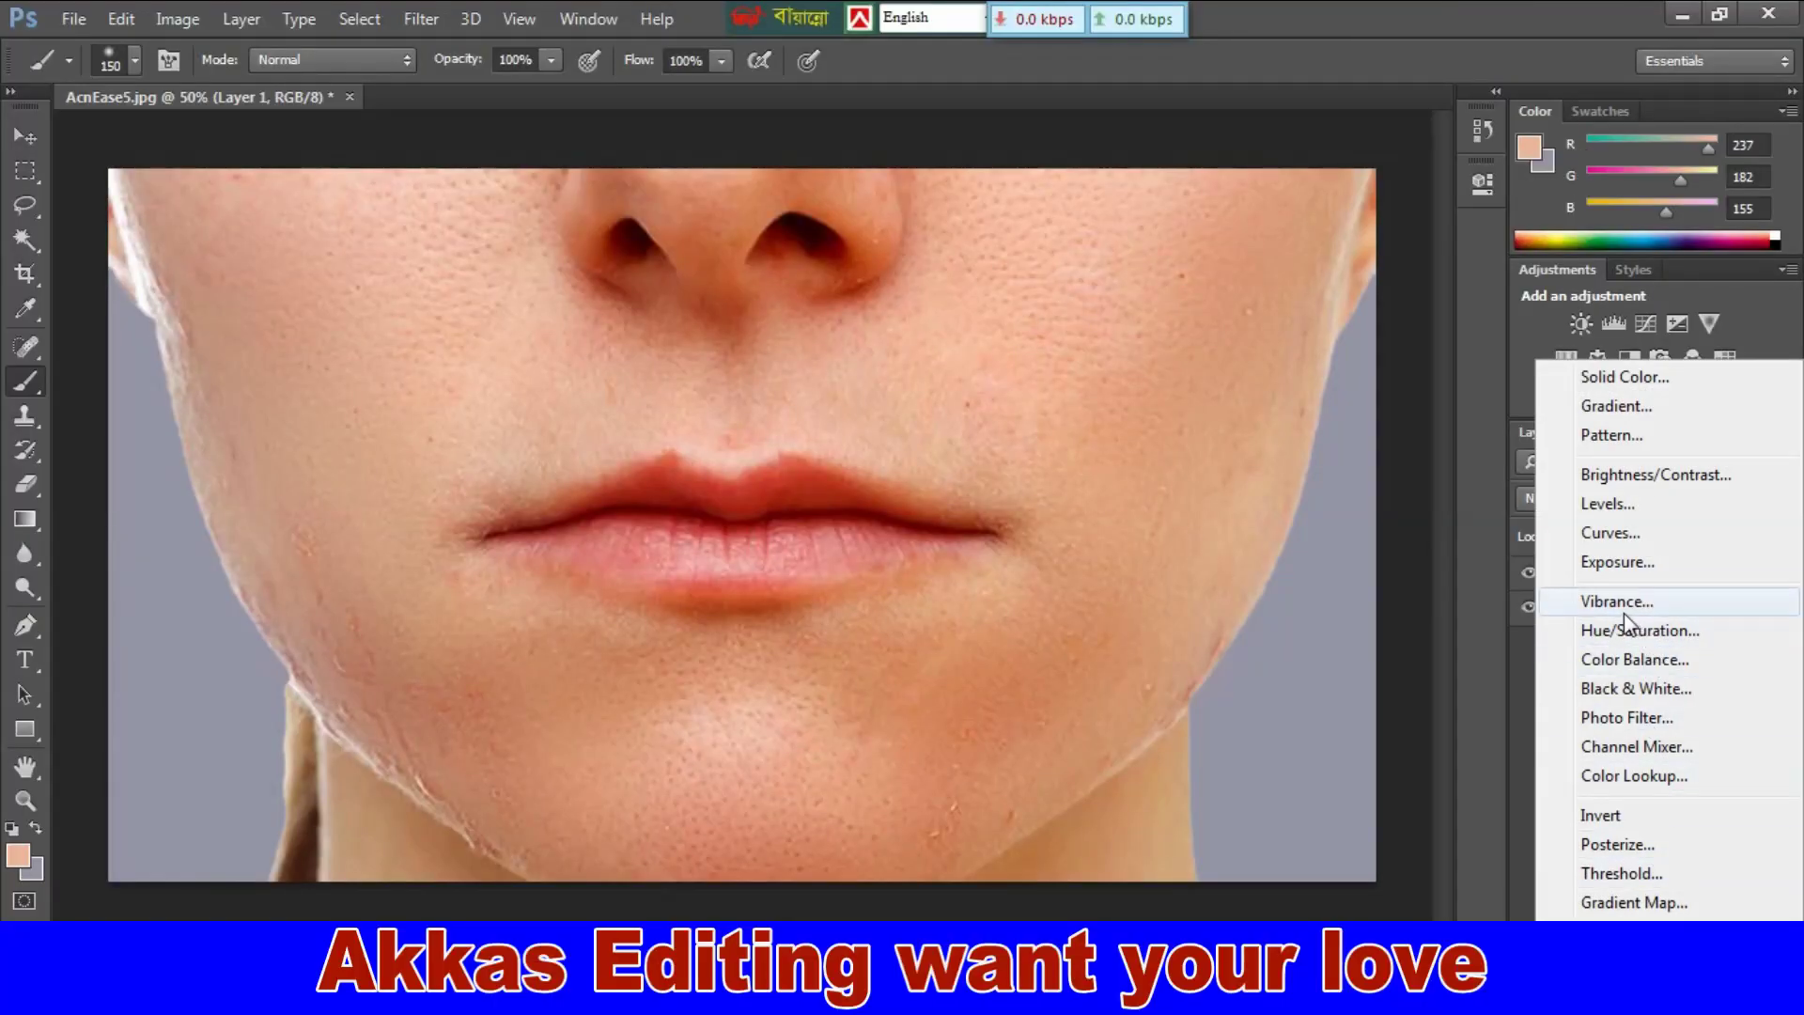
{"action": "left_click", "coordinate": [1633, 690]}
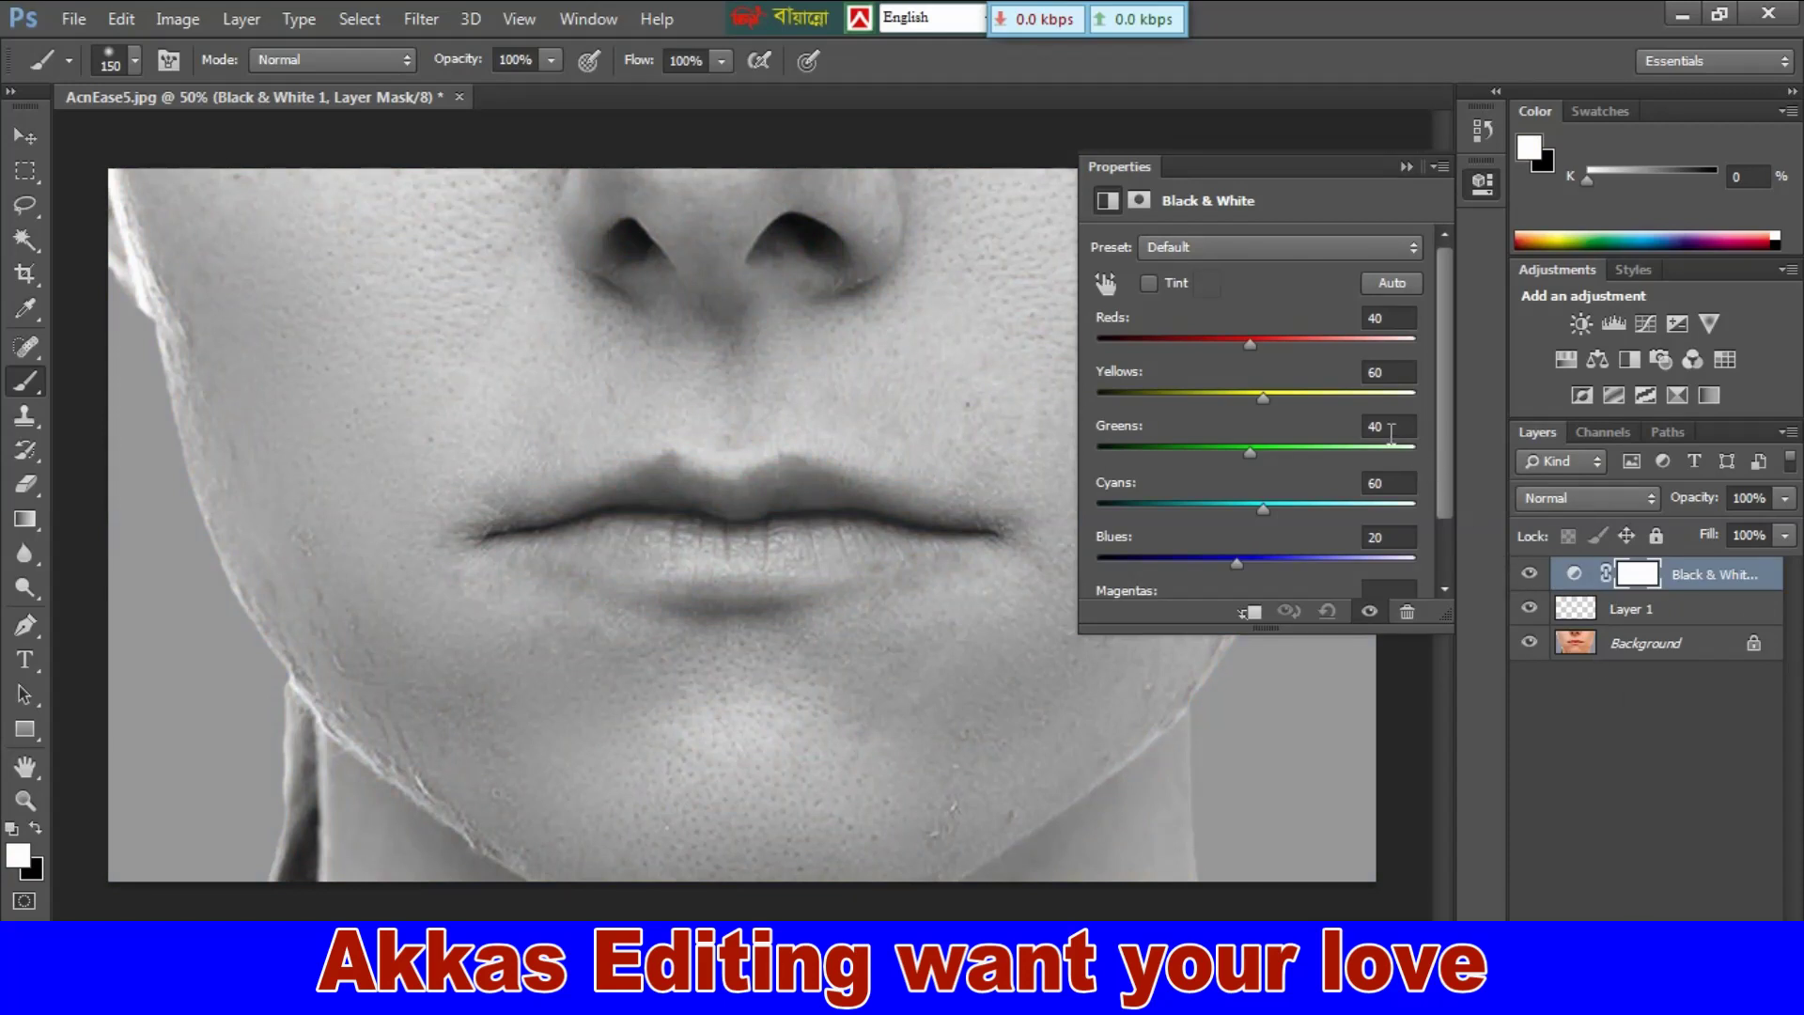
{"action": "left_click_drag", "start_coordinate": [1249, 343], "coordinate": [1194, 341]}
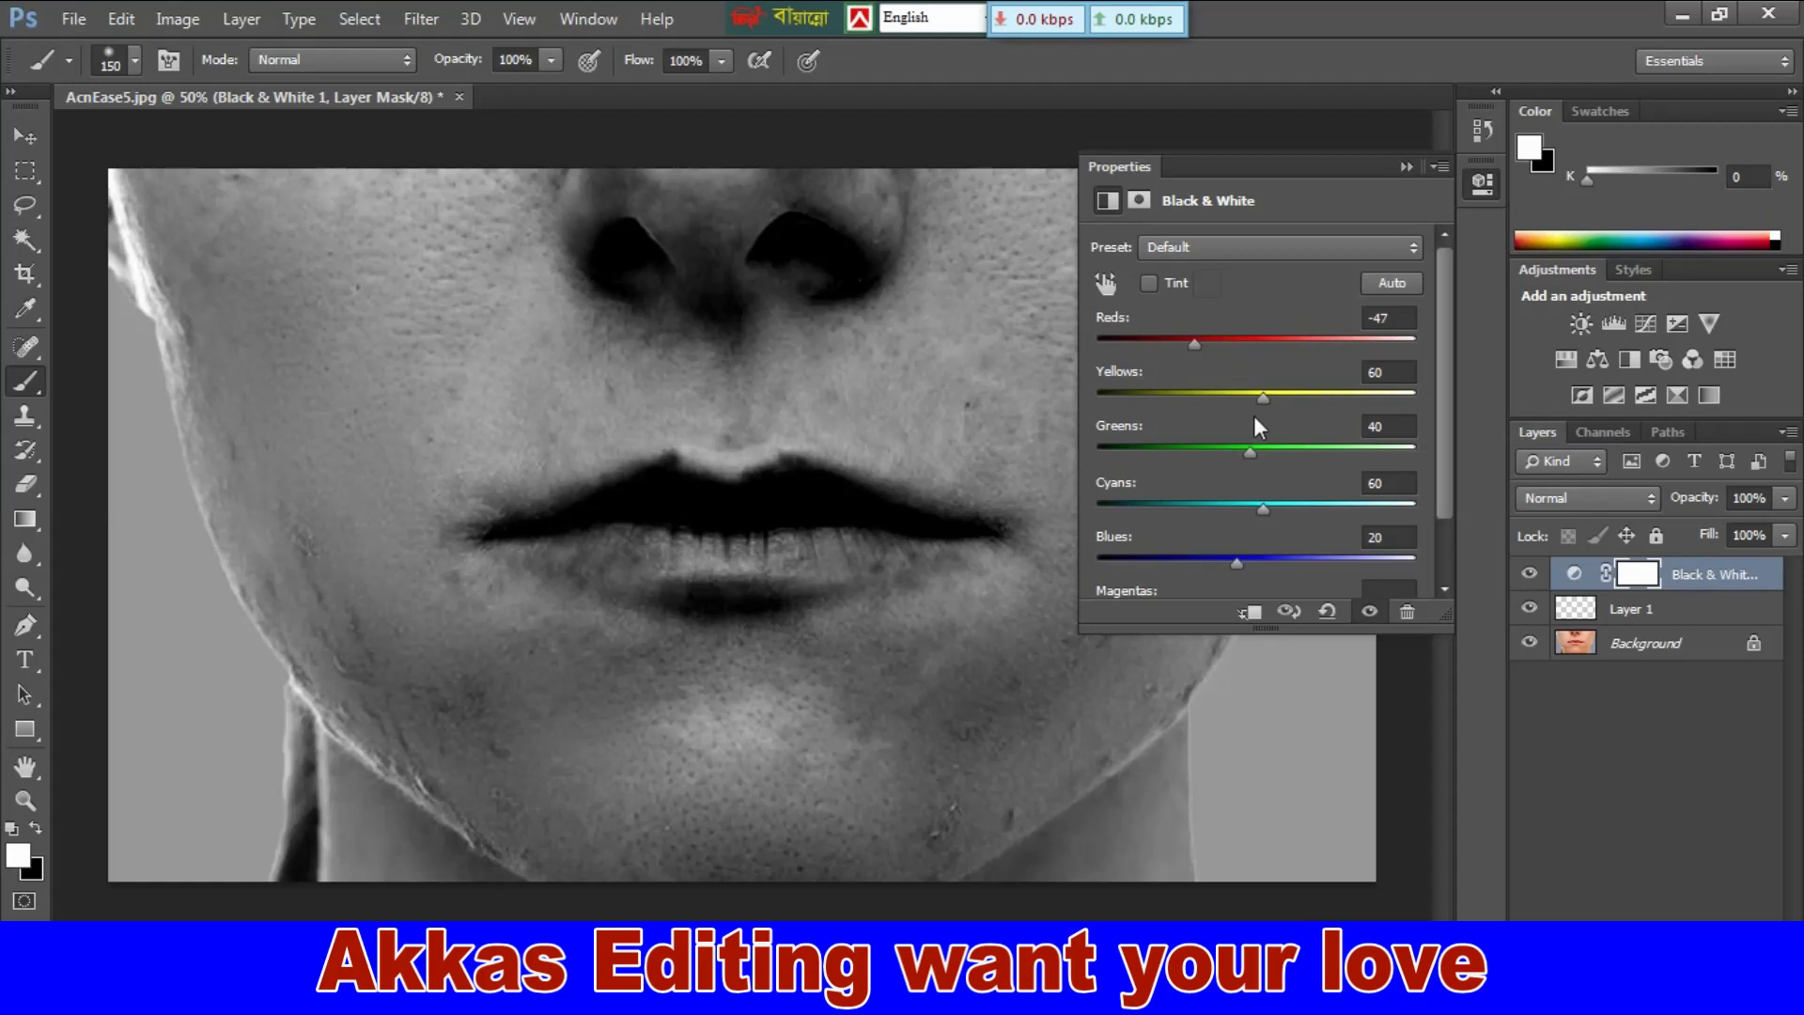
{"action": "left_click_drag", "start_coordinate": [1263, 399], "coordinate": [1192, 403]}
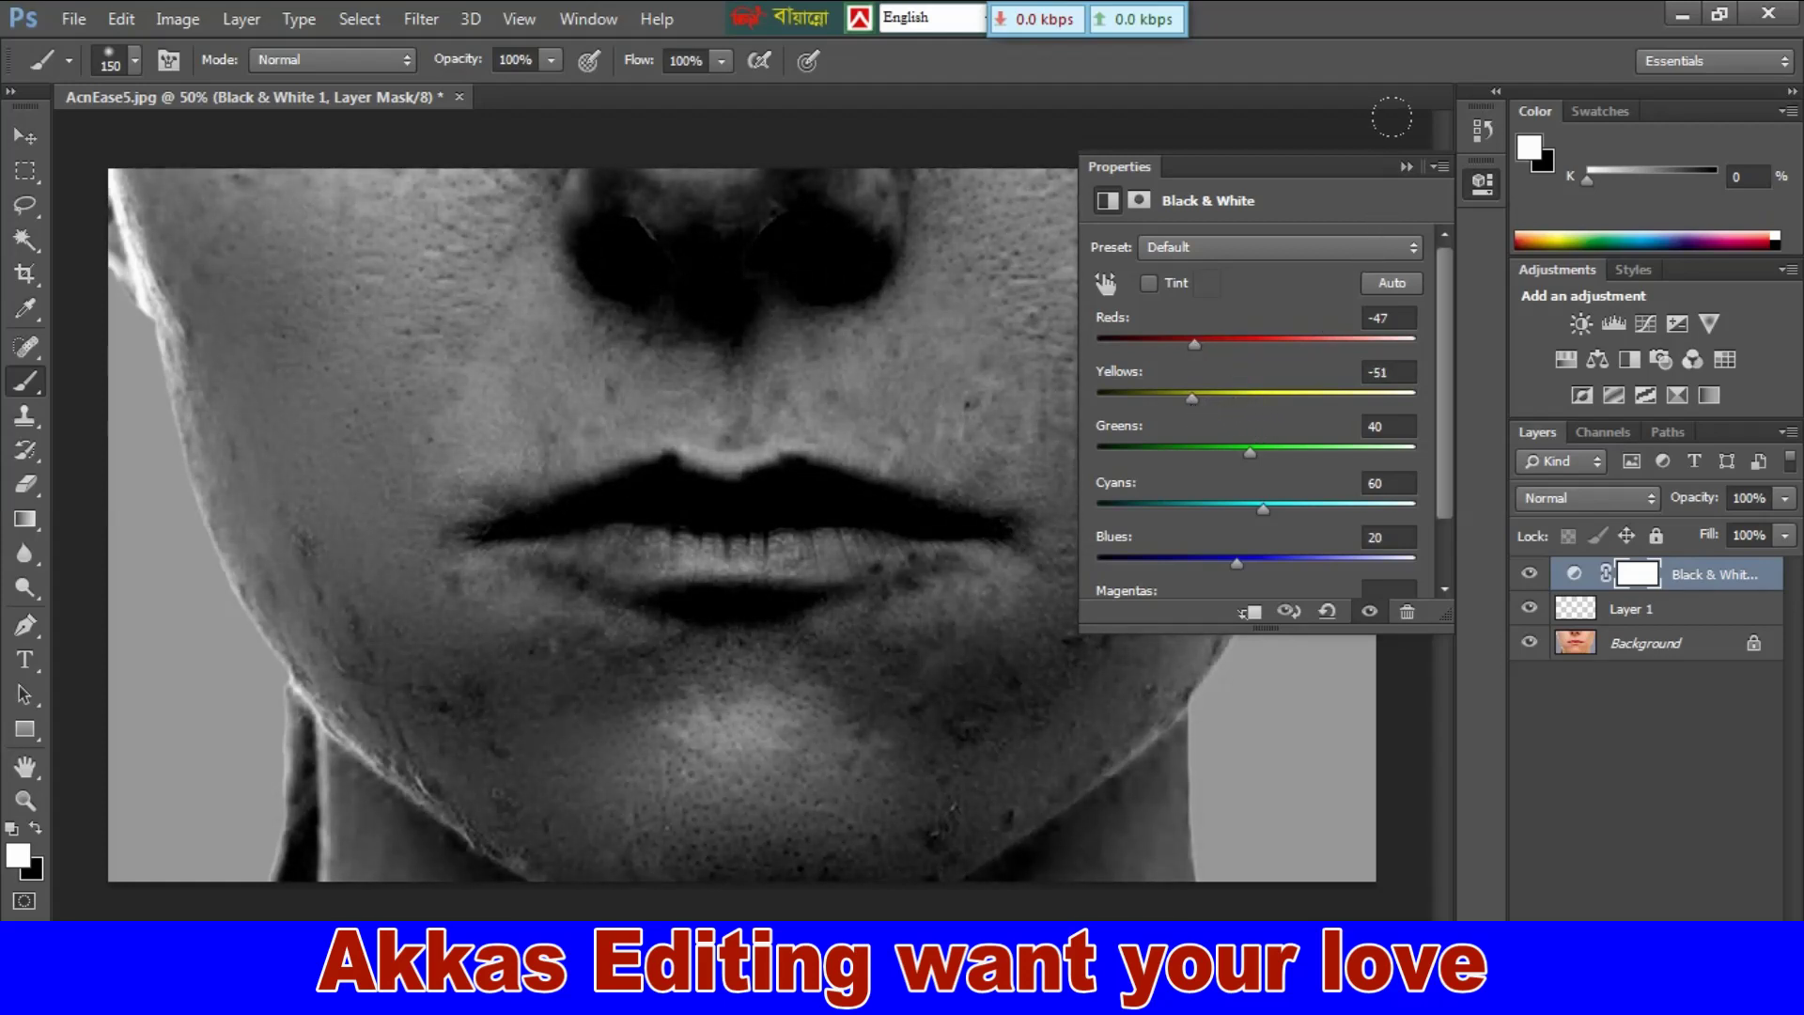
{"action": "left_click", "coordinate": [1406, 168]}
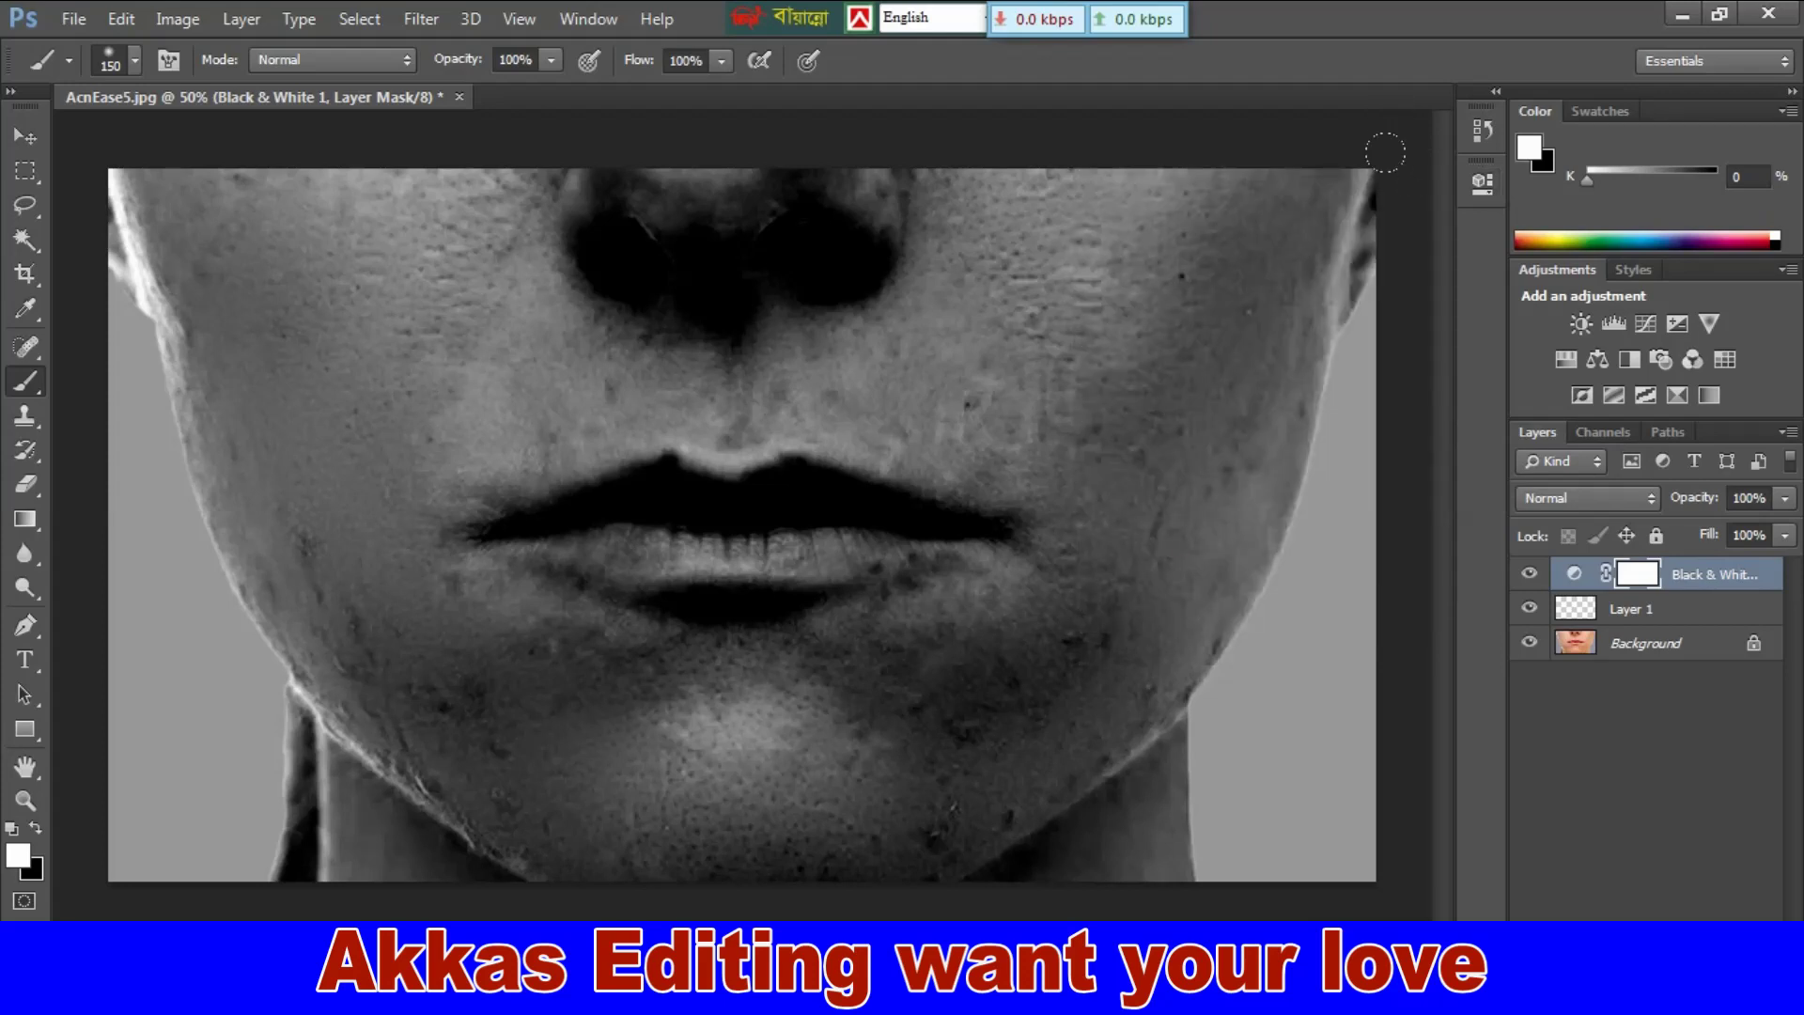
{"action": "key", "text": "ctrl+plus"}
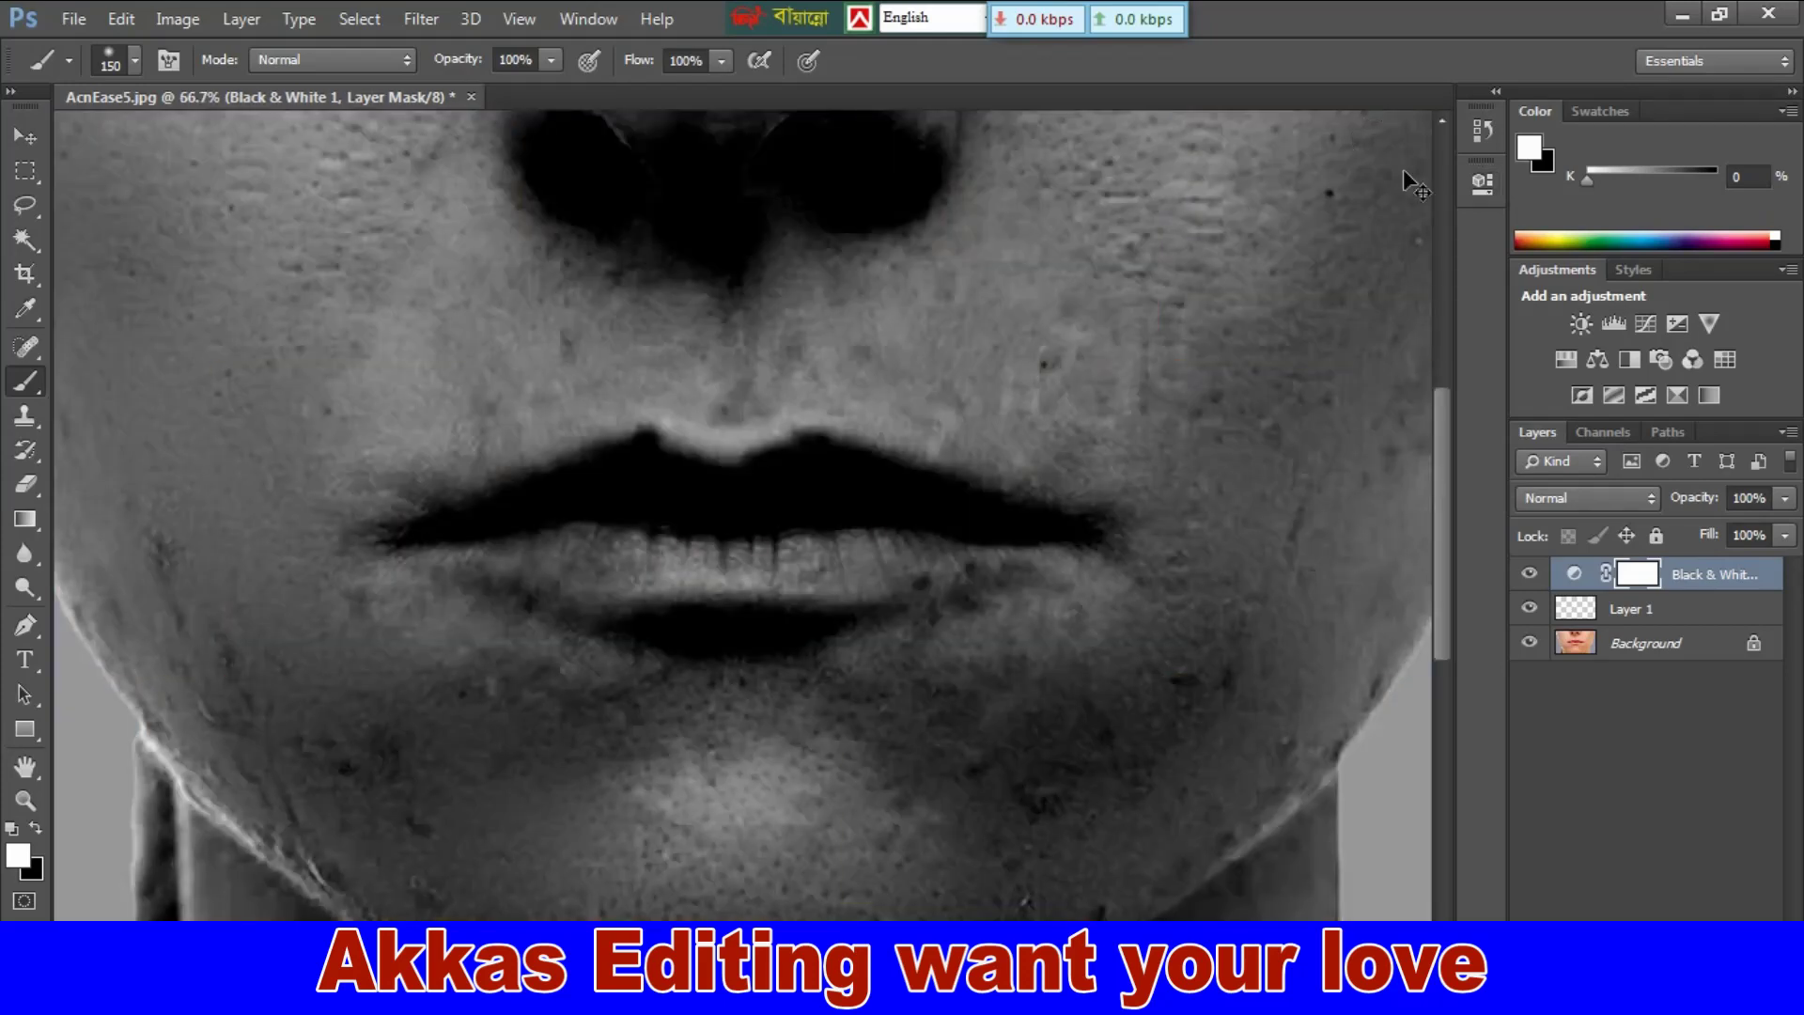
{"action": "key", "text": "ctrl+minus"}
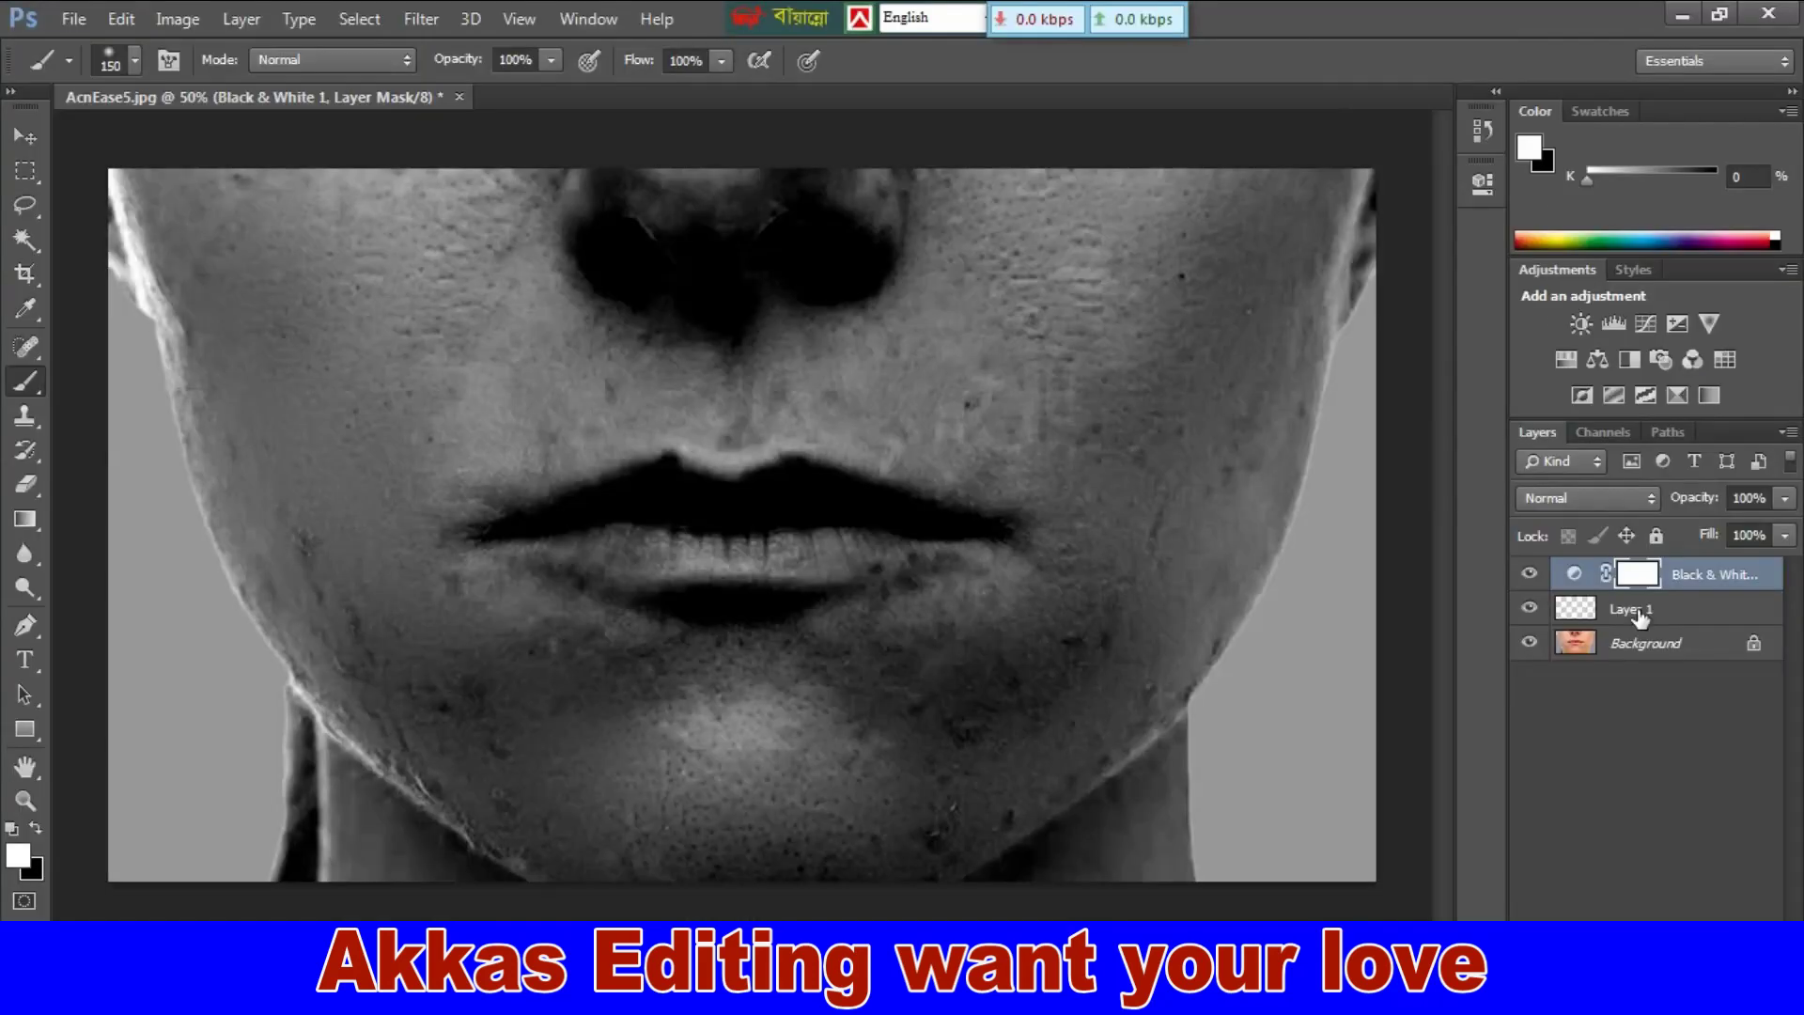
Step: On Layer 1, heal the spots on both cheeks and above the upper lip with a 60-pixel Spot Healing Brush
{"action": "left_click", "coordinate": [1302, 538]}
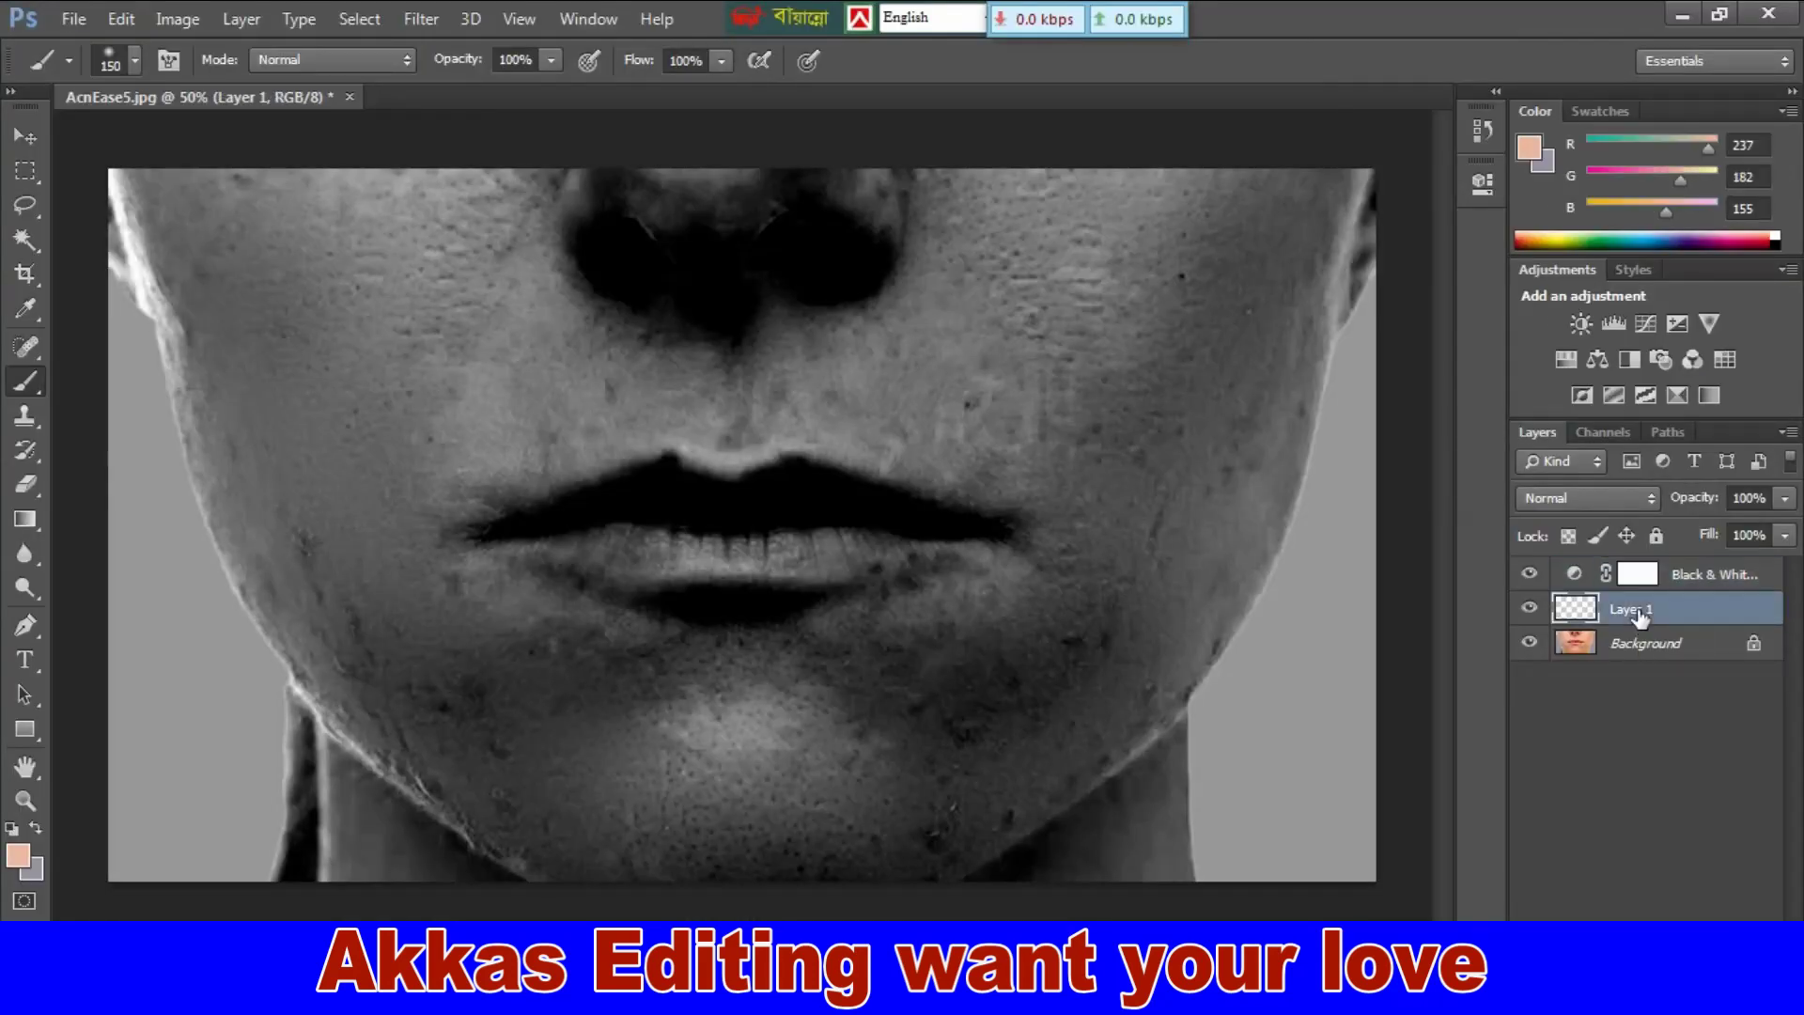
{"action": "key", "text": "j"}
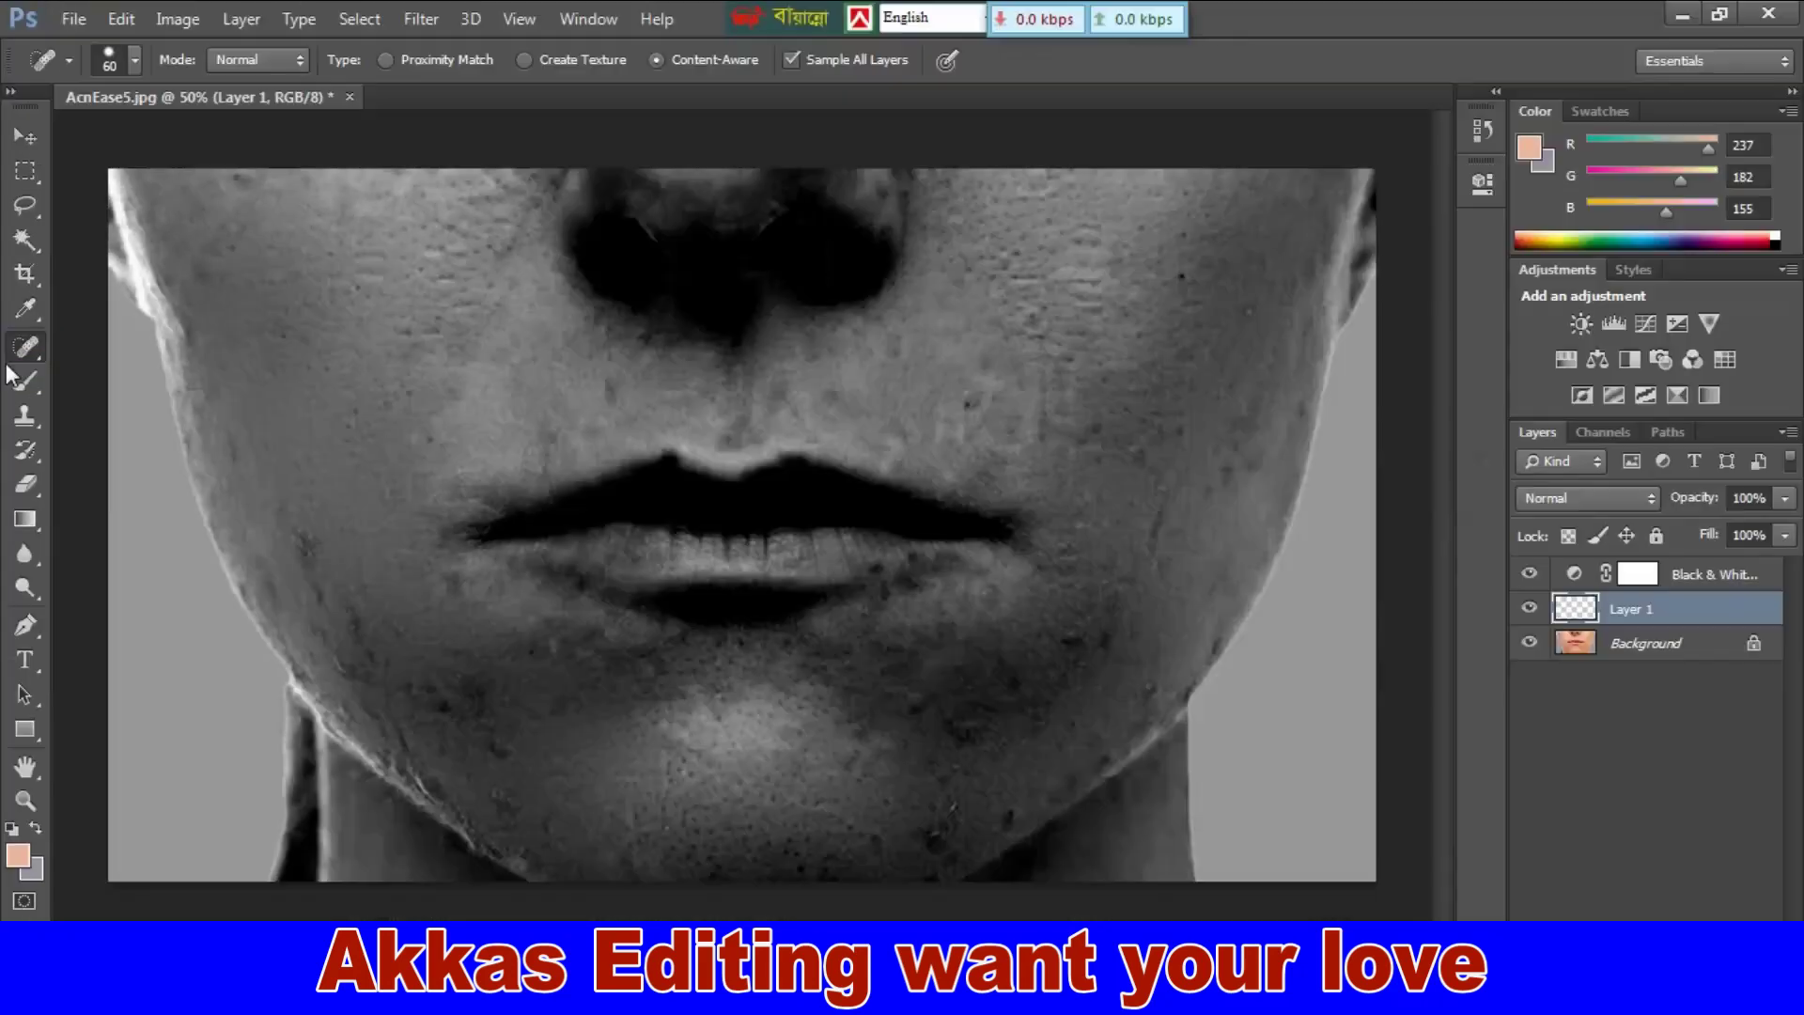
{"action": "right_click", "coordinate": [80, 313]}
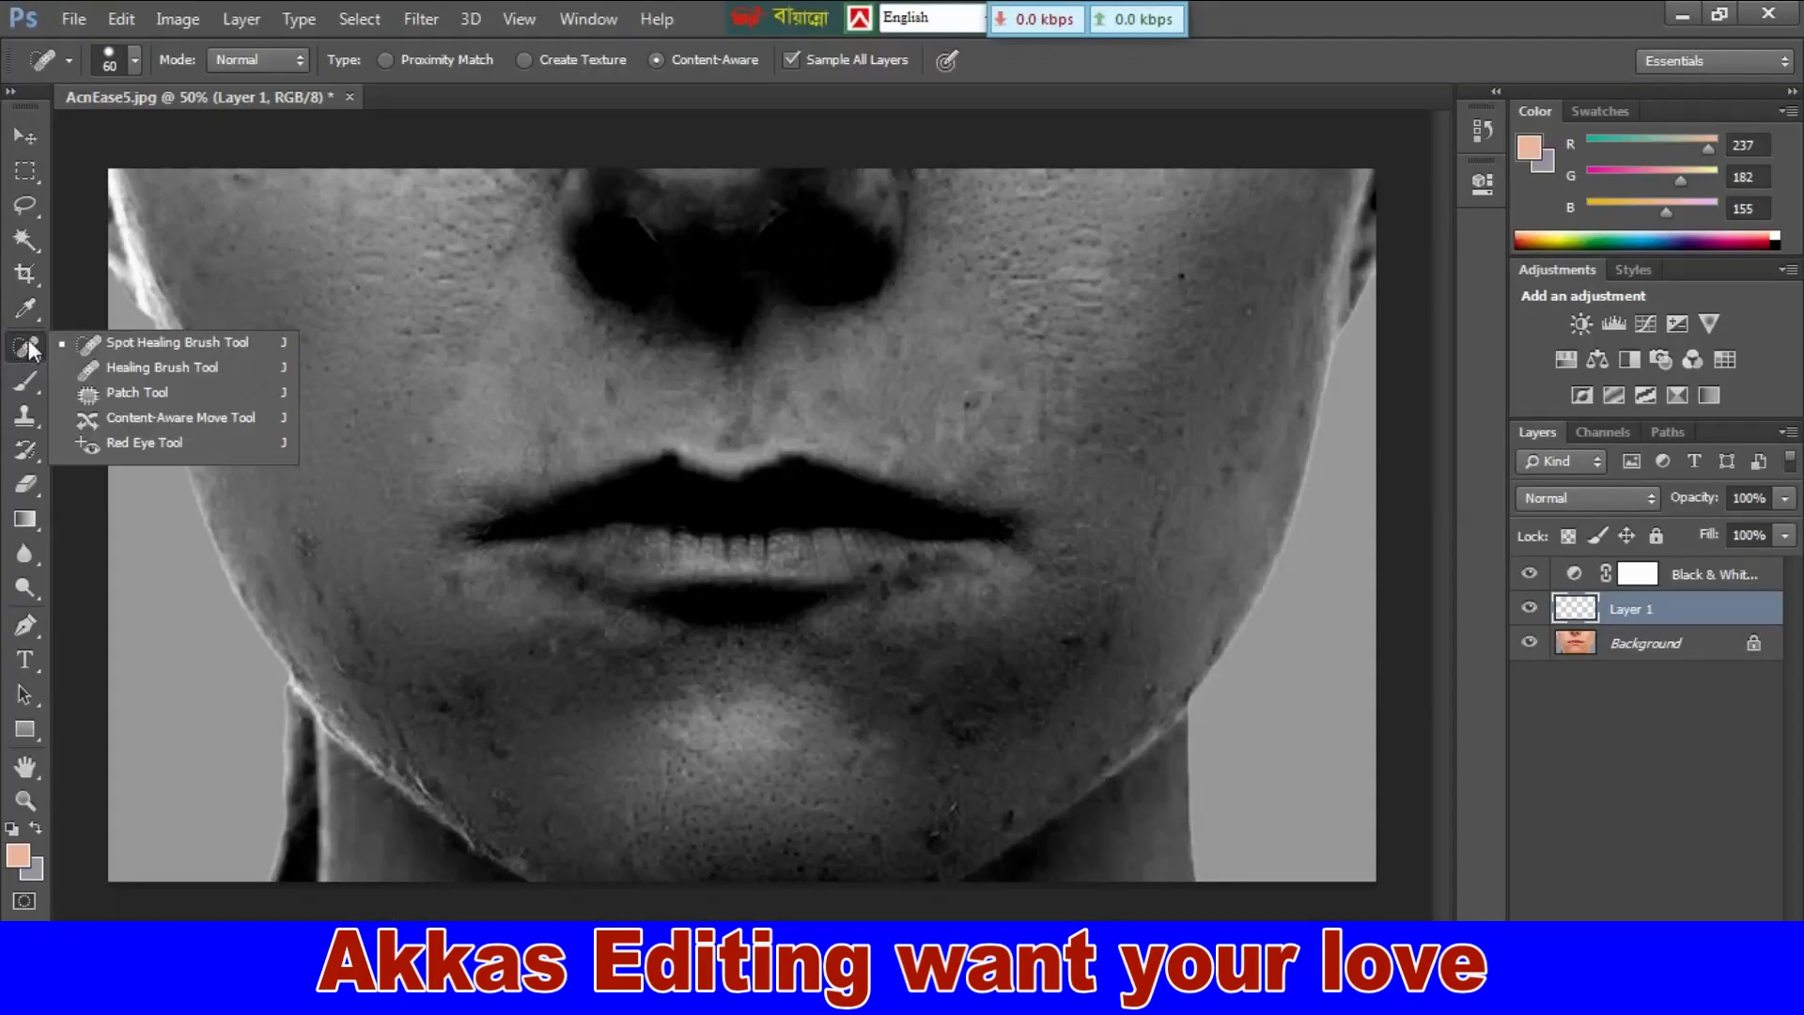
{"action": "left_click", "coordinate": [166, 344]}
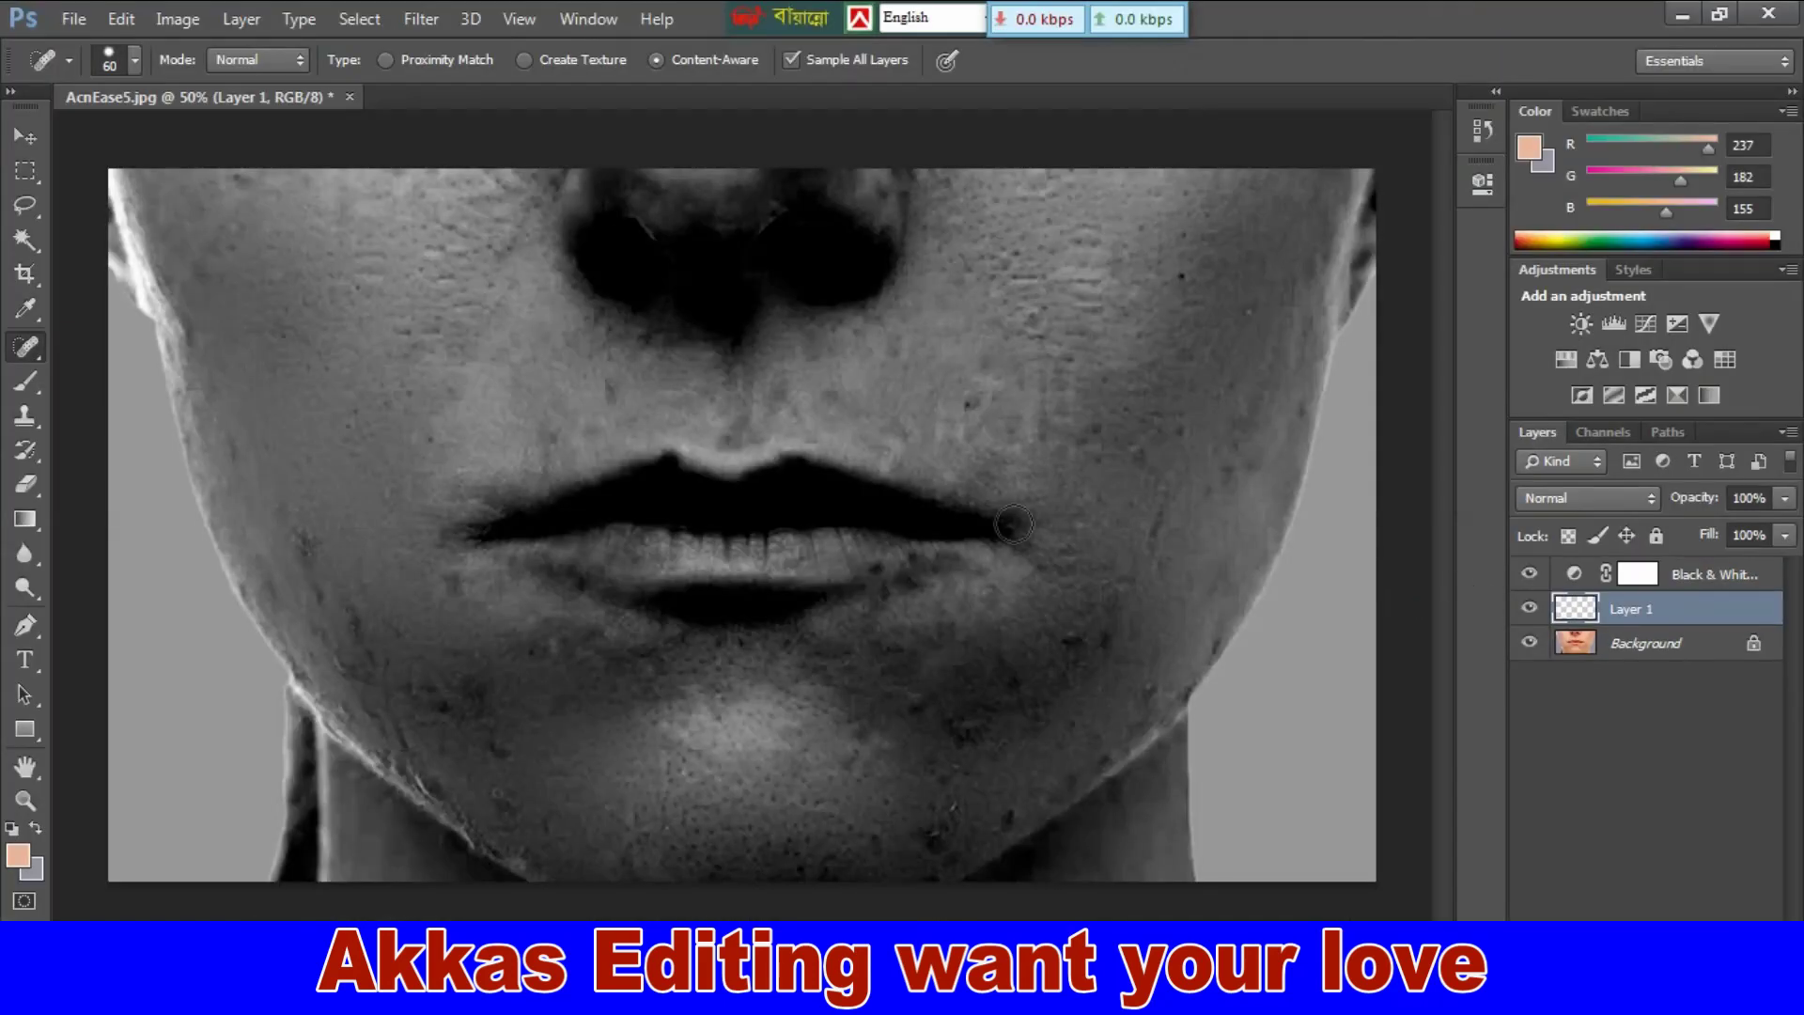
{"action": "left_click_drag", "start_coordinate": [302, 495], "coordinate": [318, 590]}
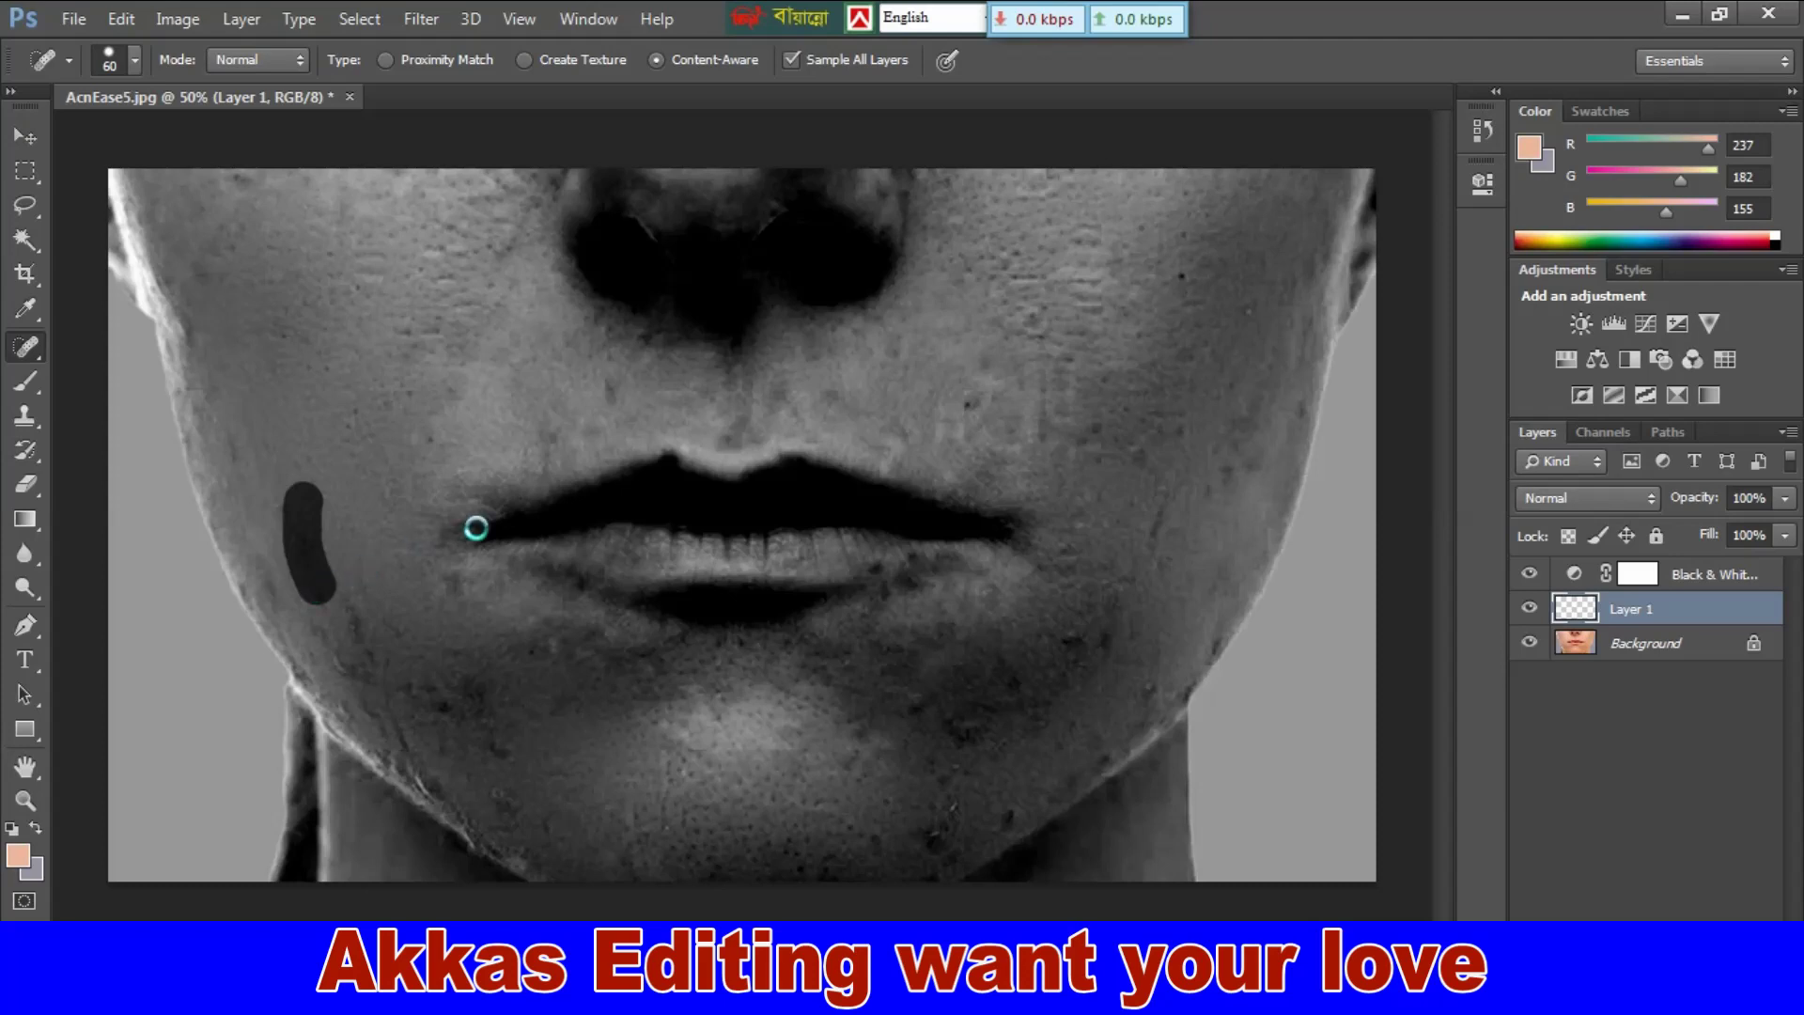
{"action": "left_click_drag", "start_coordinate": [625, 414], "coordinate": [592, 386]}
{"action": "left_click", "coordinate": [985, 411]}
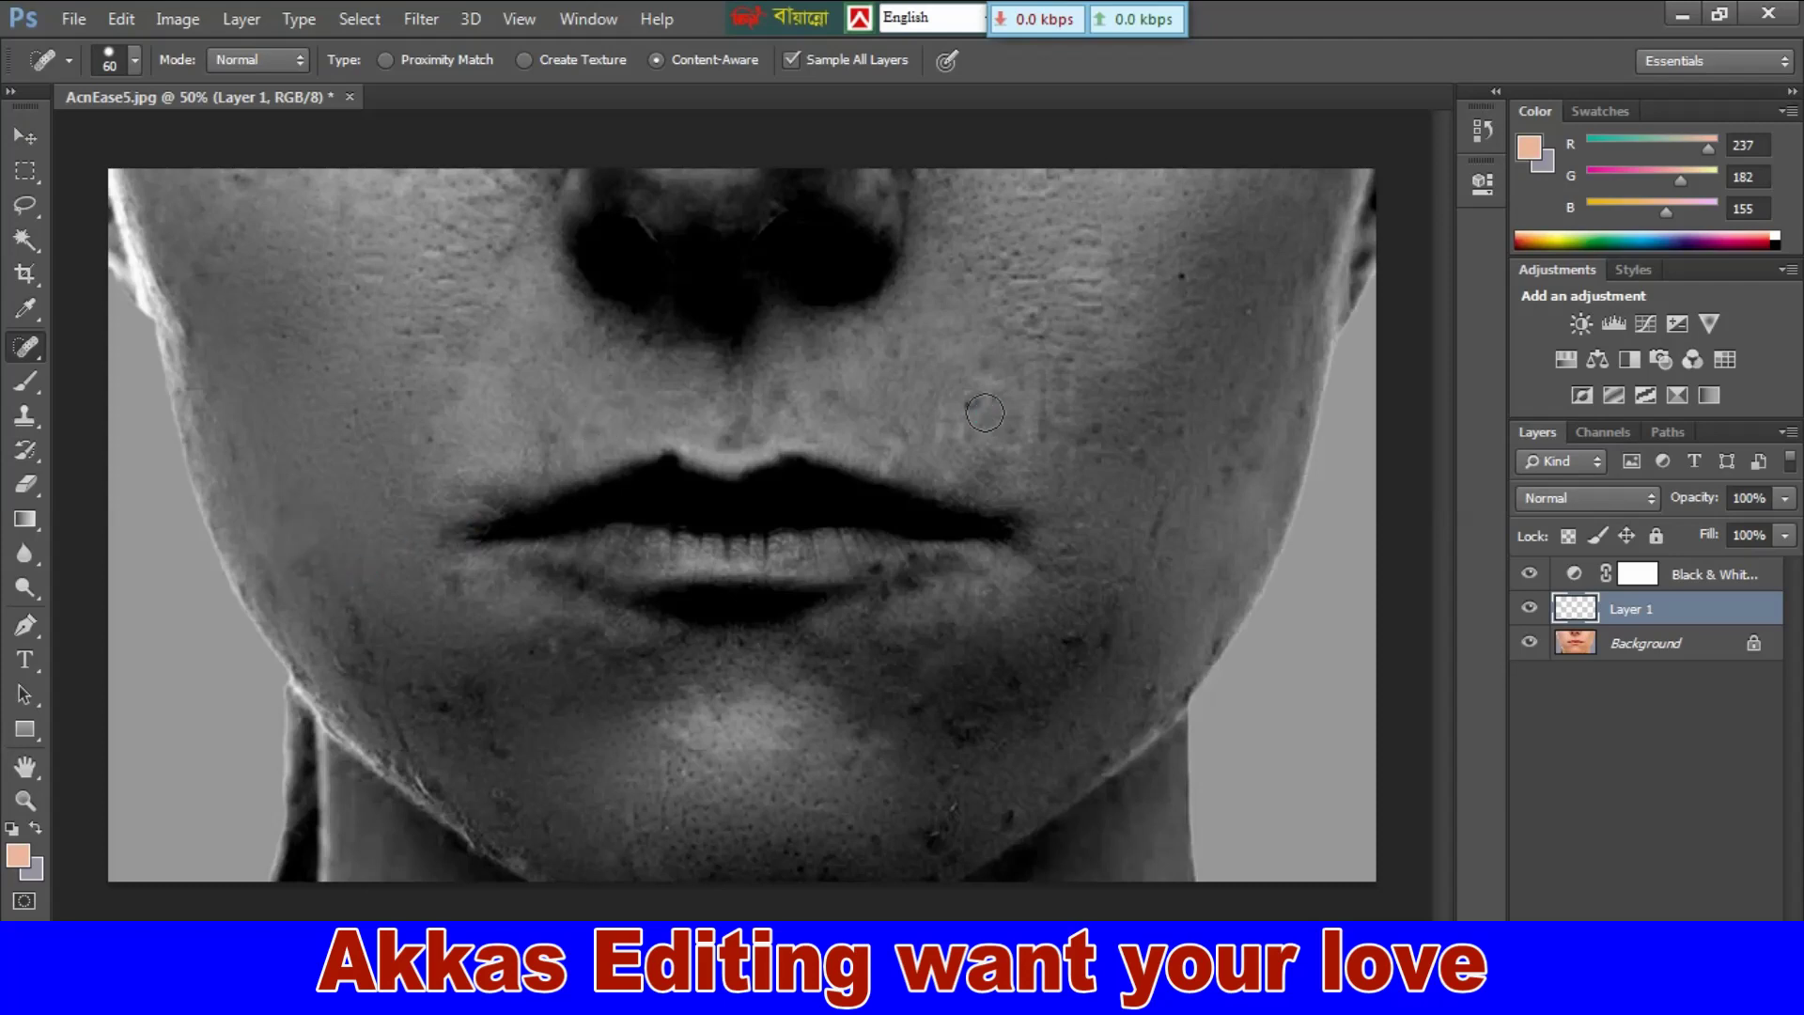
{"action": "left_click_drag", "start_coordinate": [1180, 305], "coordinate": [1180, 268]}
{"action": "left_click_drag", "start_coordinate": [1168, 498], "coordinate": [1148, 540]}
Step: Heal the scars and blemishes along the left jawline, the left side of the chin and below the left mouth corner
{"action": "left_click_drag", "start_coordinate": [315, 546], "coordinate": [371, 657]}
{"action": "left_click_drag", "start_coordinate": [301, 573], "coordinate": [353, 694]}
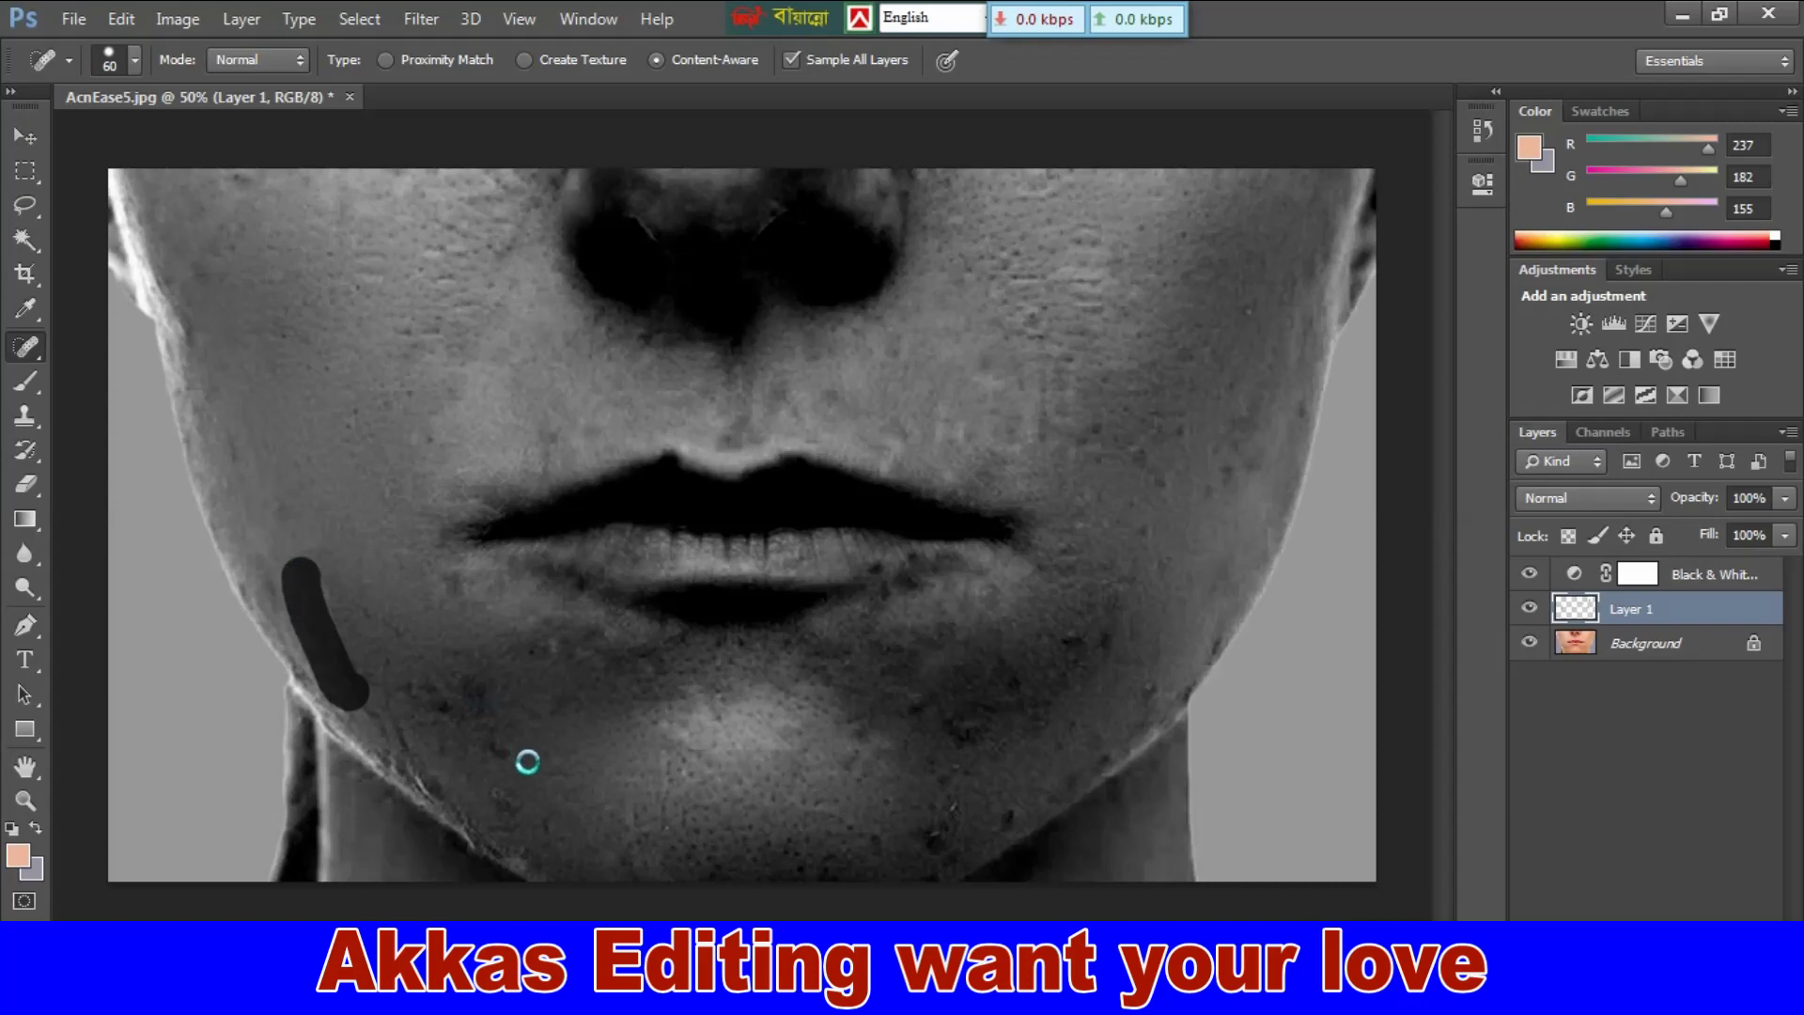
{"action": "mouse_move", "coordinate": [524, 757]}
{"action": "left_mouse_down"}
{"action": "mouse_move", "coordinate": [464, 686]}
{"action": "mouse_move", "coordinate": [428, 697]}
{"action": "left_mouse_up"}
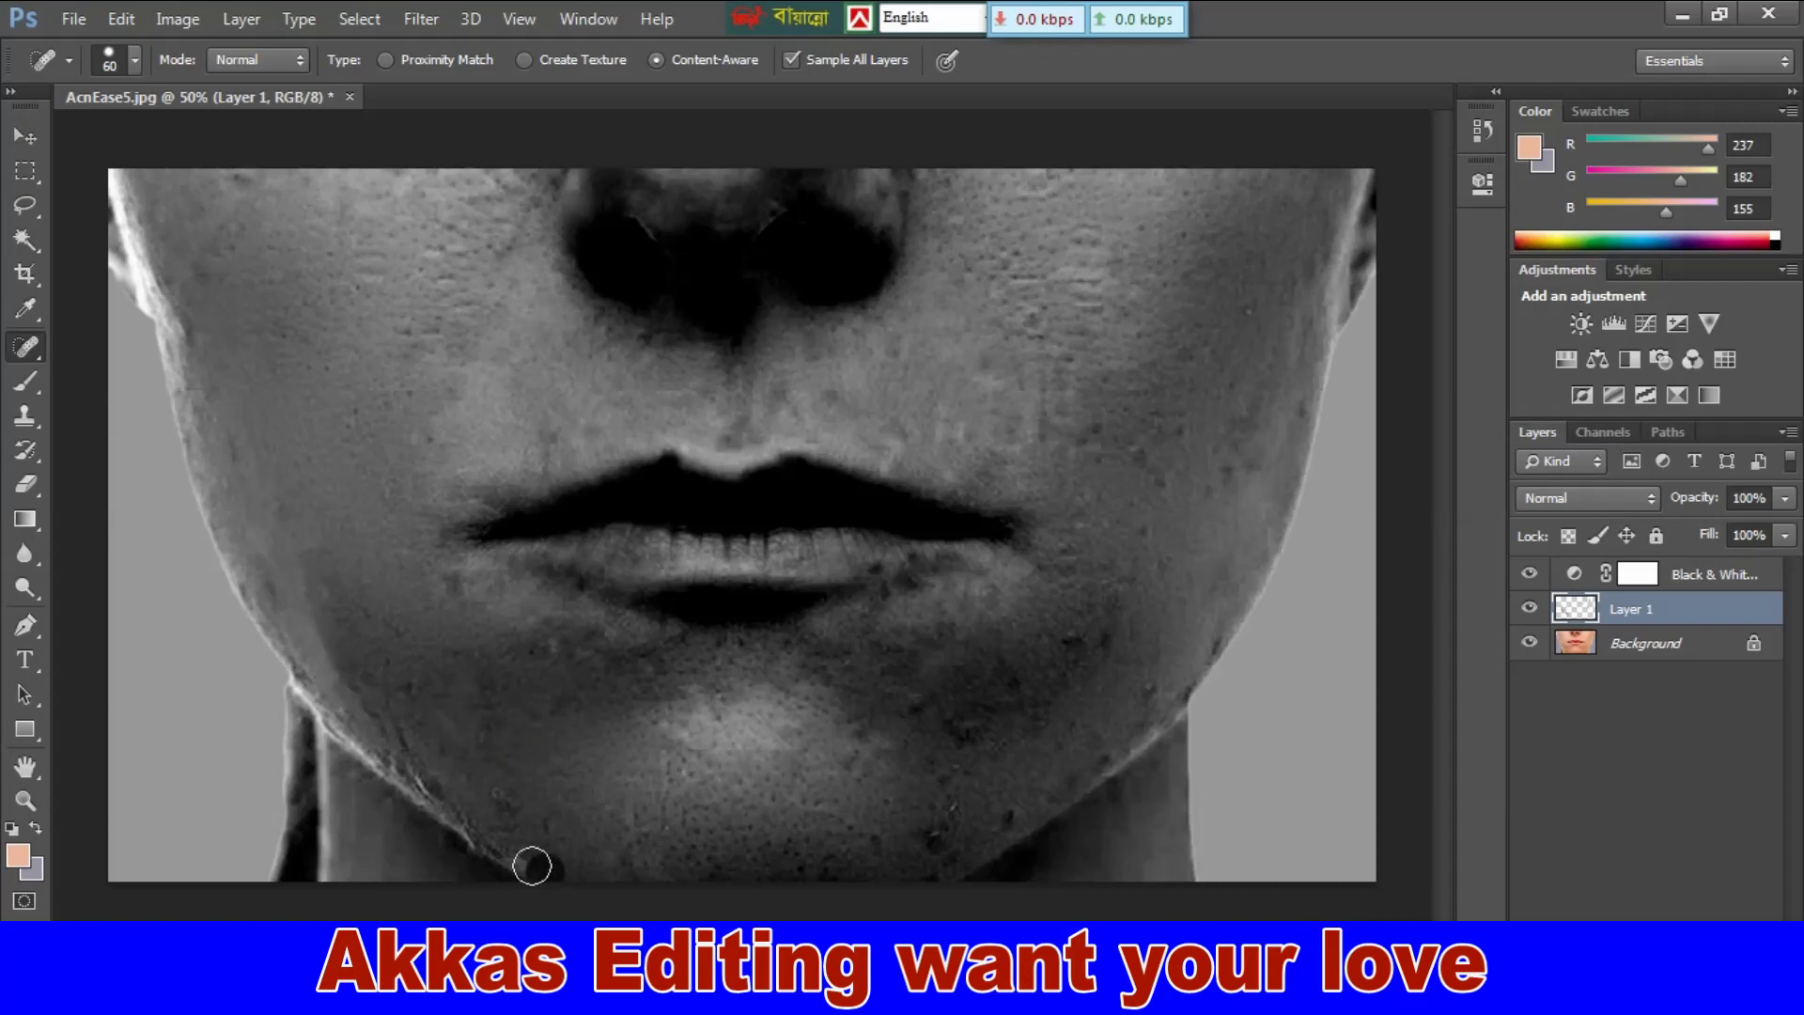
{"action": "left_click_drag", "start_coordinate": [545, 822], "coordinate": [503, 792]}
{"action": "left_click_drag", "start_coordinate": [419, 570], "coordinate": [435, 577]}
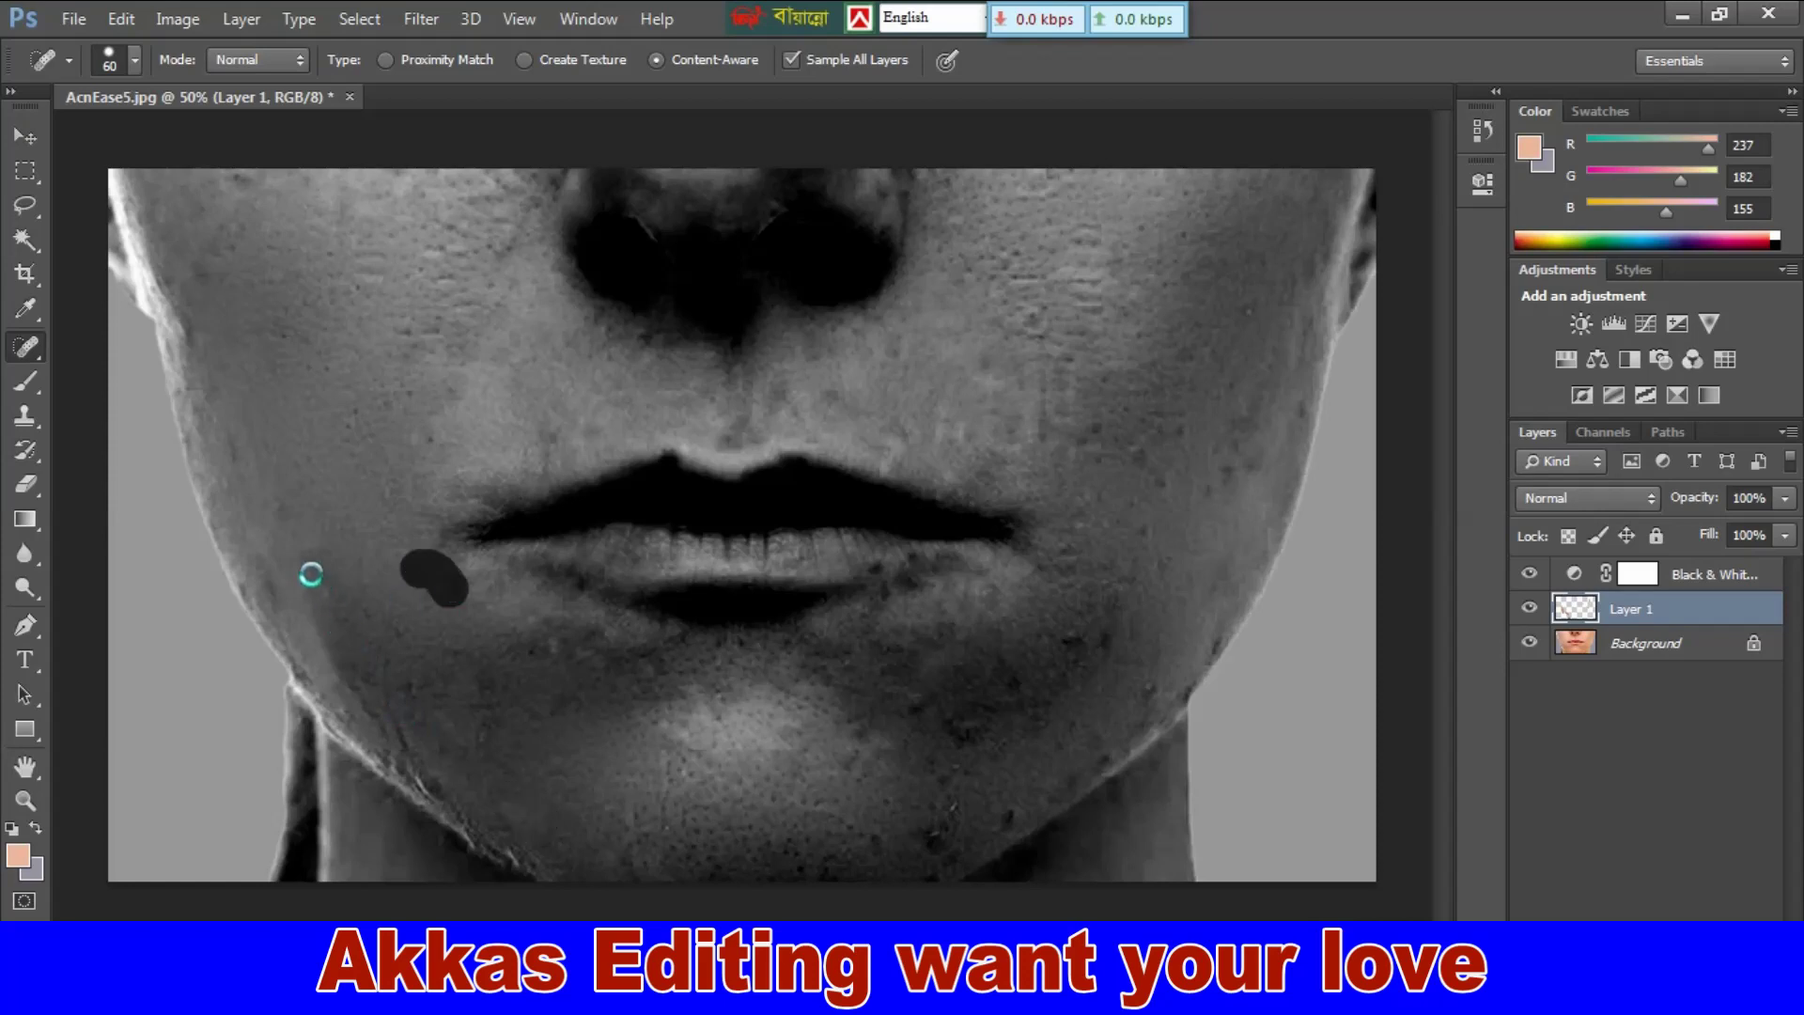
{"action": "mouse_move", "coordinate": [312, 566]}
{"action": "left_mouse_down"}
{"action": "mouse_move", "coordinate": [308, 625]}
{"action": "mouse_move", "coordinate": [411, 739]}
{"action": "left_mouse_up"}
{"action": "left_click_drag", "start_coordinate": [349, 665], "coordinate": [438, 792]}
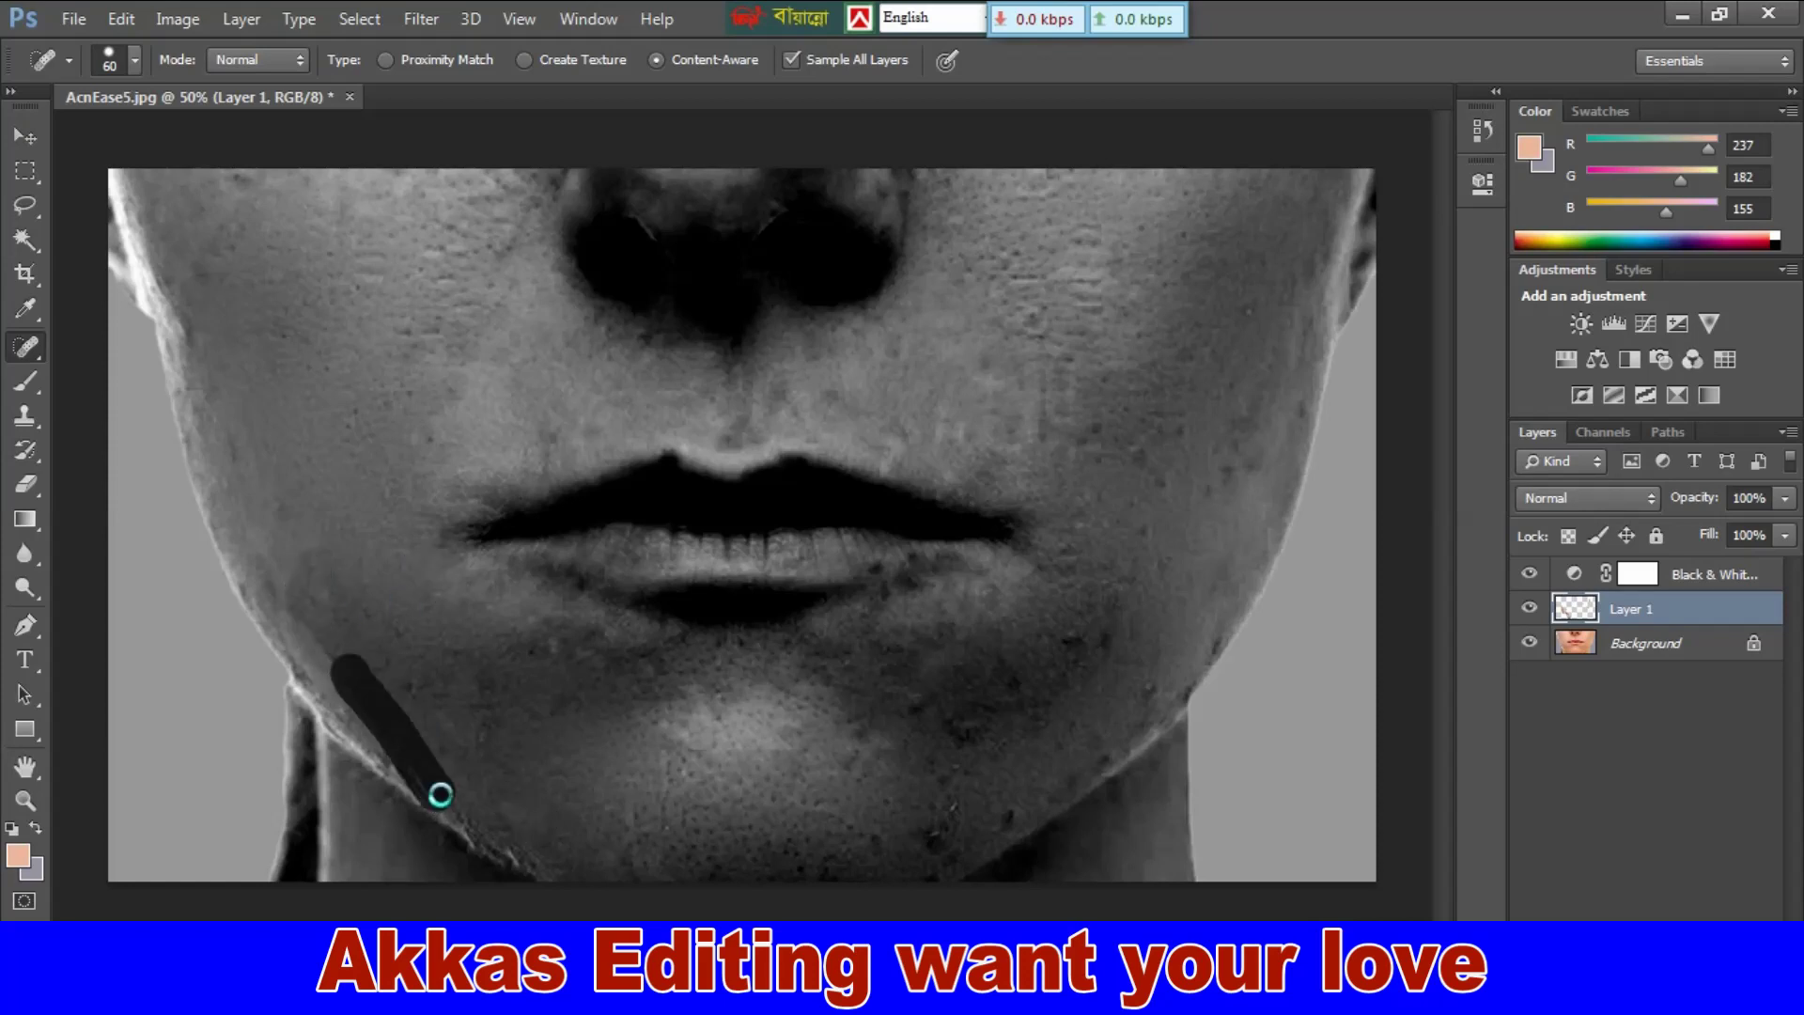
Step: Heal the dark spots on the right side of the chin, below the right mouth corner and across the right cheek
{"action": "left_click", "coordinate": [991, 822]}
{"action": "left_click", "coordinate": [971, 722]}
{"action": "left_click", "coordinate": [918, 701]}
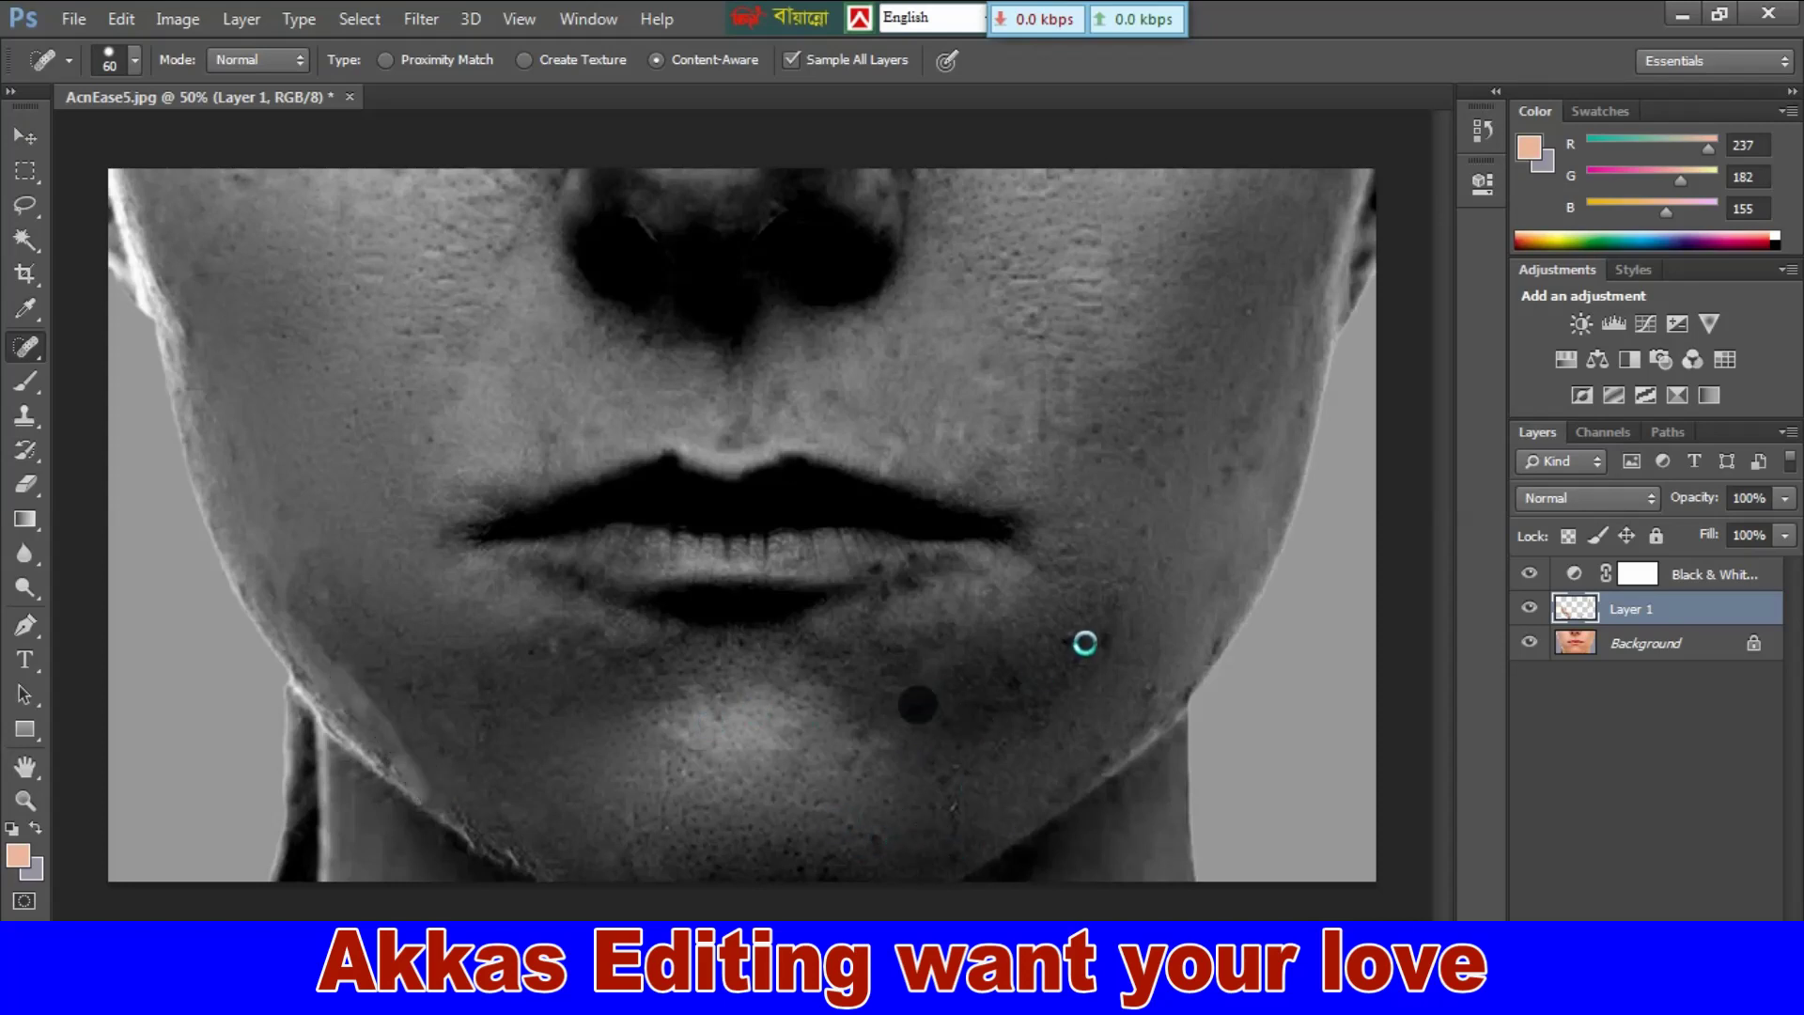
{"action": "left_click", "coordinate": [1073, 636]}
{"action": "left_click", "coordinate": [1109, 637]}
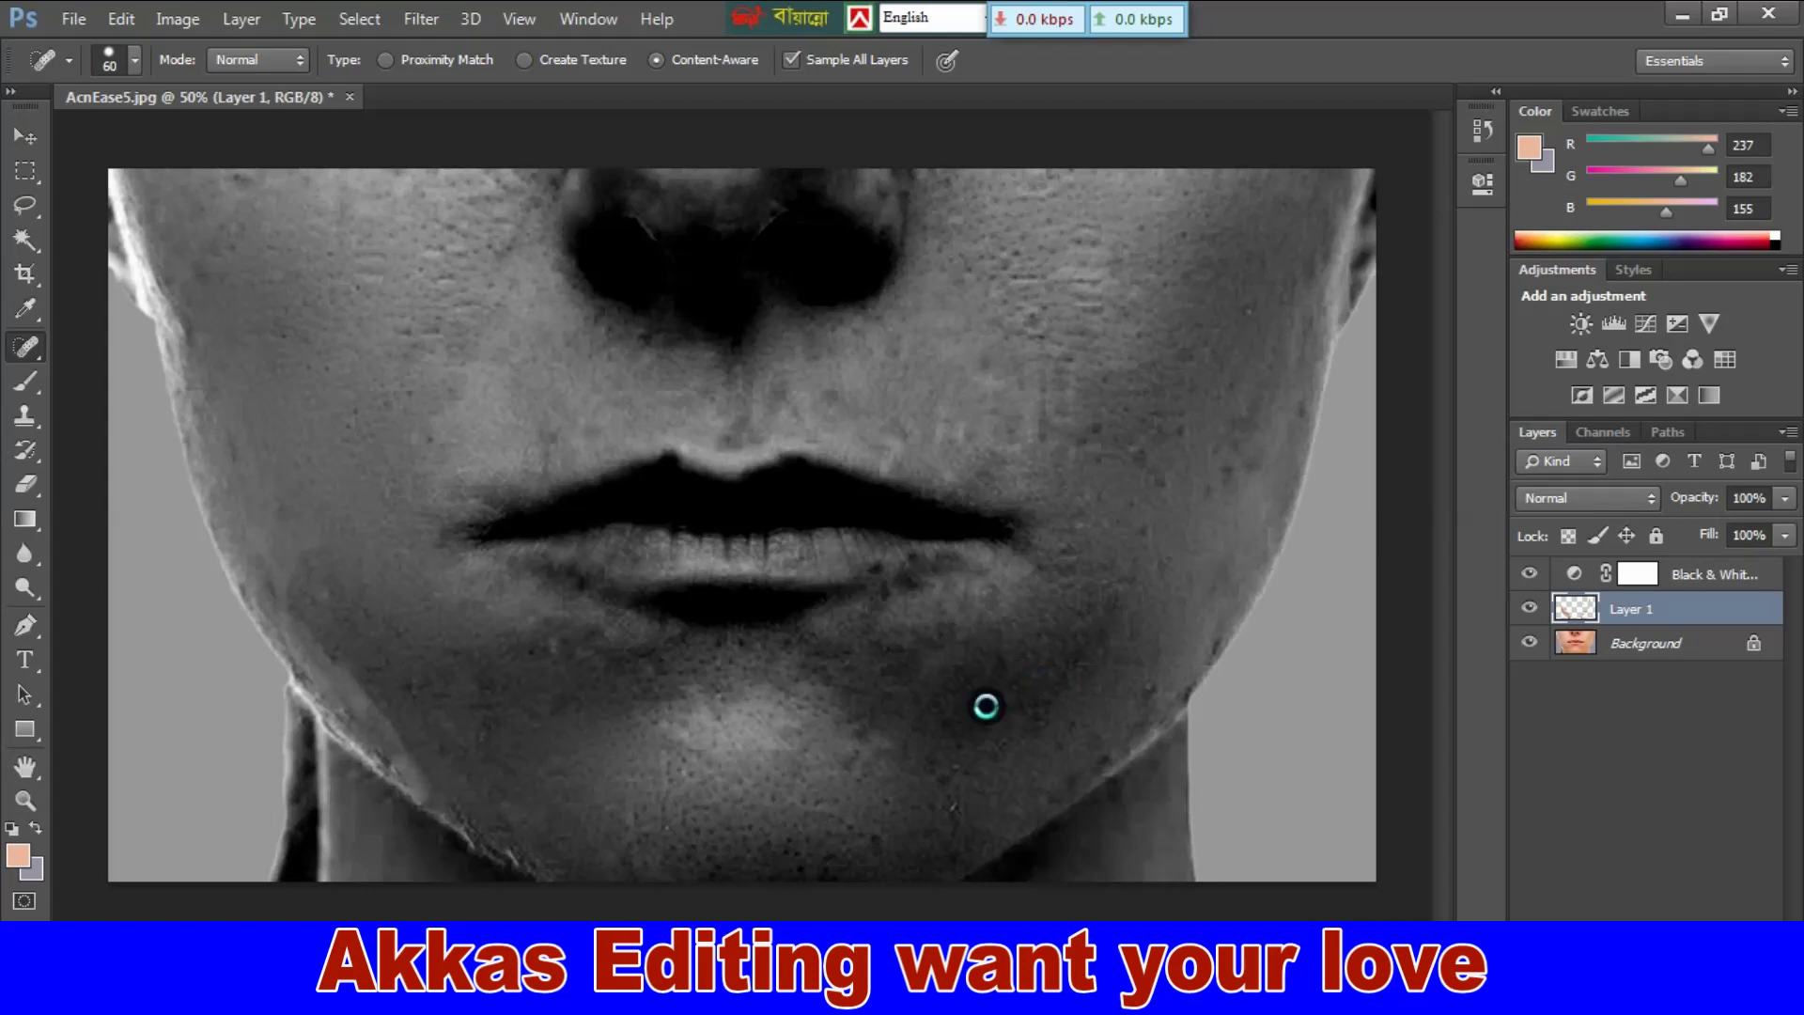
{"action": "left_click", "coordinate": [950, 779]}
{"action": "left_click", "coordinate": [1096, 425]}
{"action": "left_click", "coordinate": [1034, 321]}
{"action": "left_click", "coordinate": [1199, 277]}
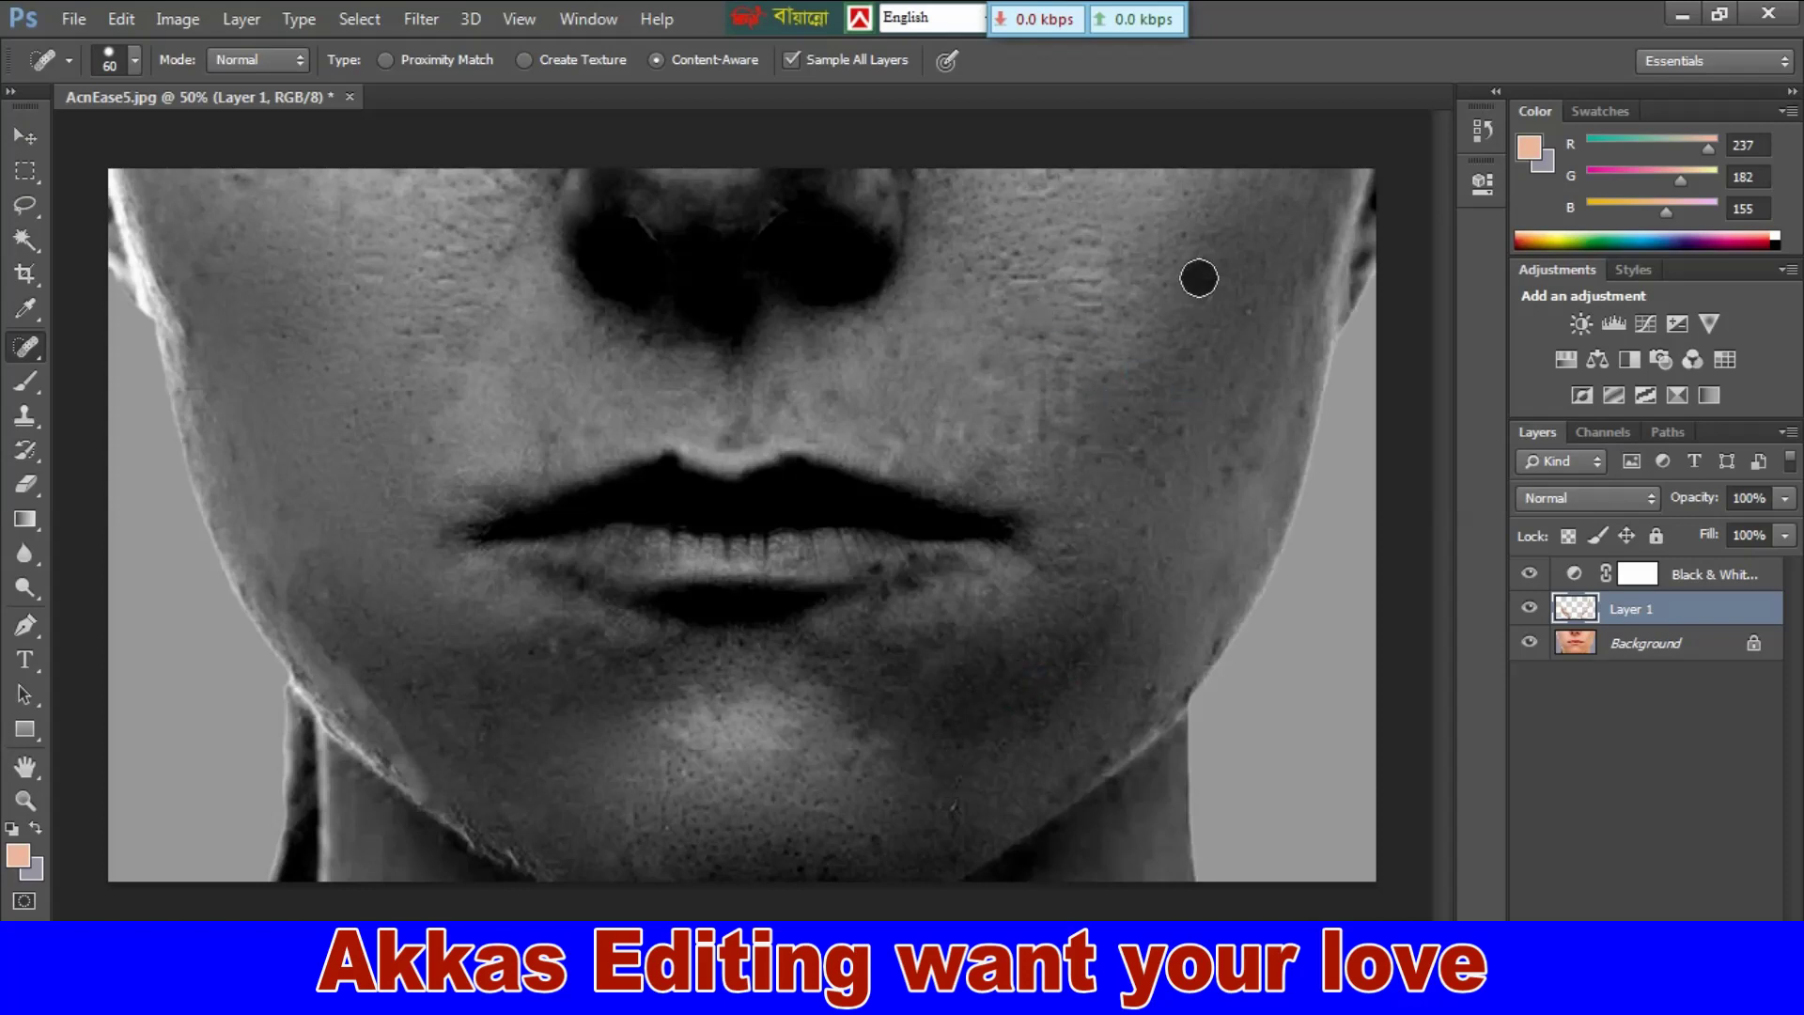
{"action": "left_click", "coordinate": [1145, 449]}
Step: Delete the Black & White adjustment layer to restore the portrait's colours
{"action": "left_click", "coordinate": [1696, 573]}
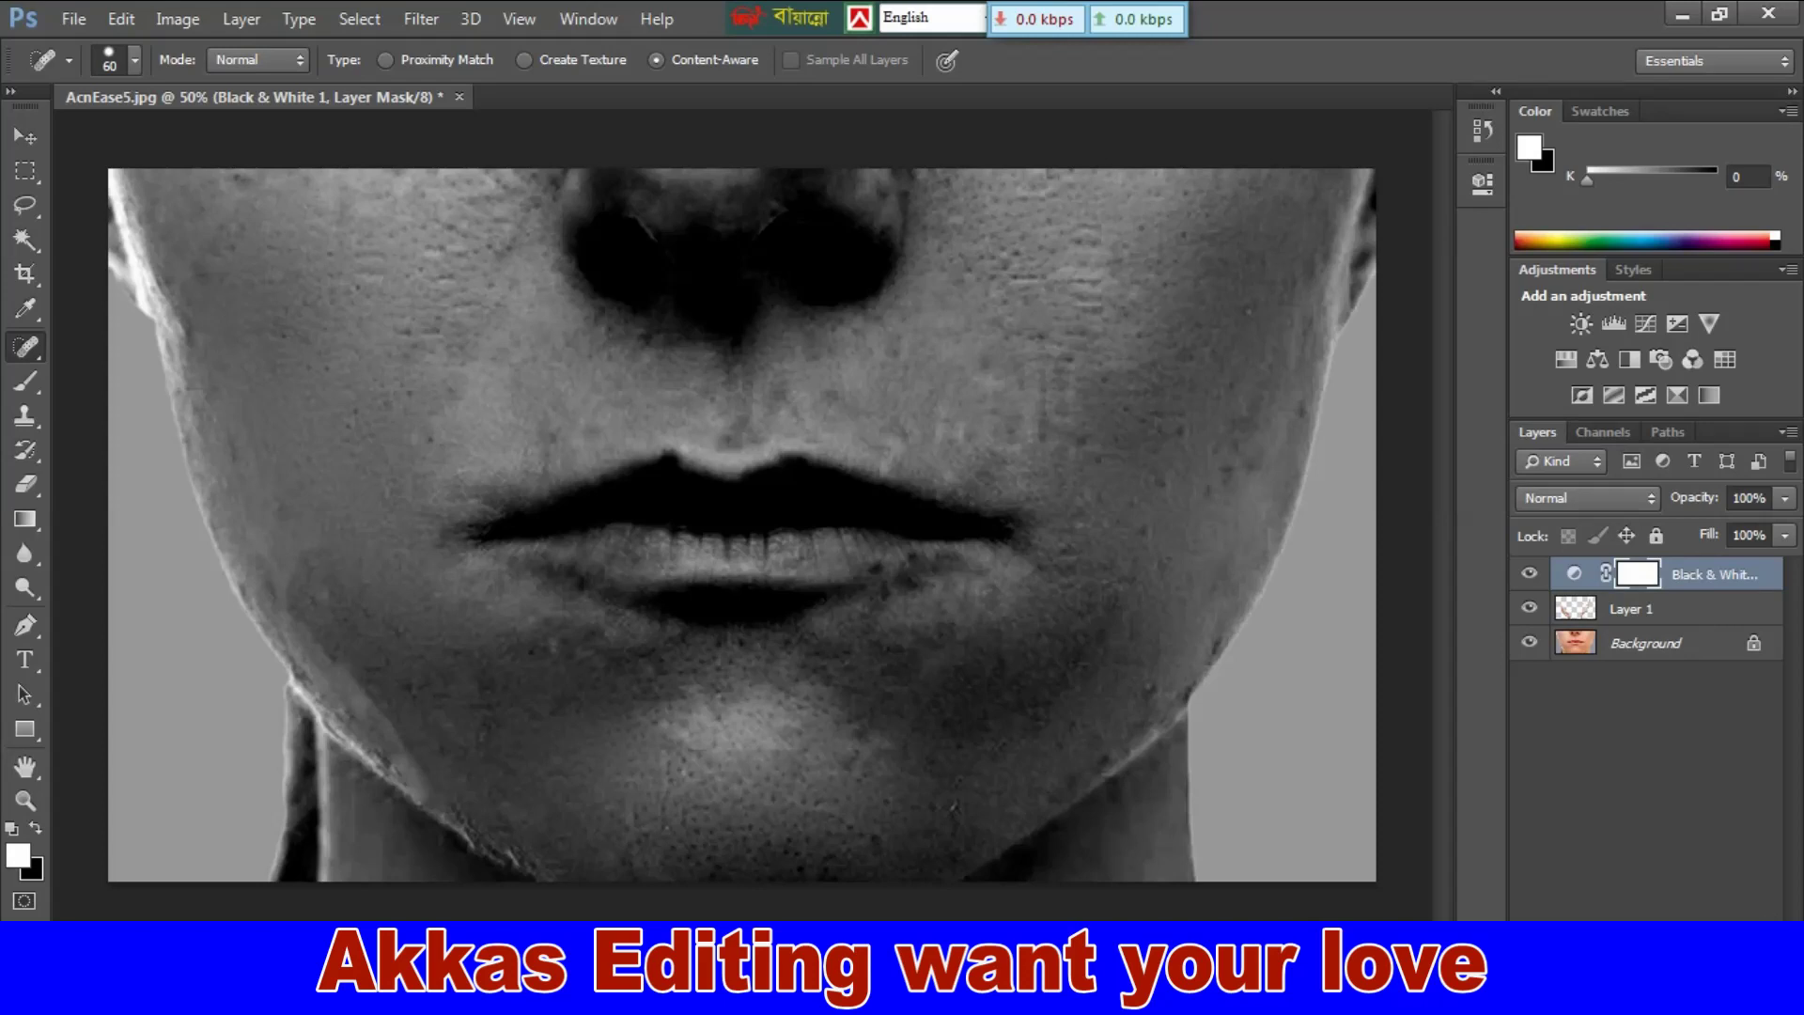
{"action": "right_click", "coordinate": [1702, 568]}
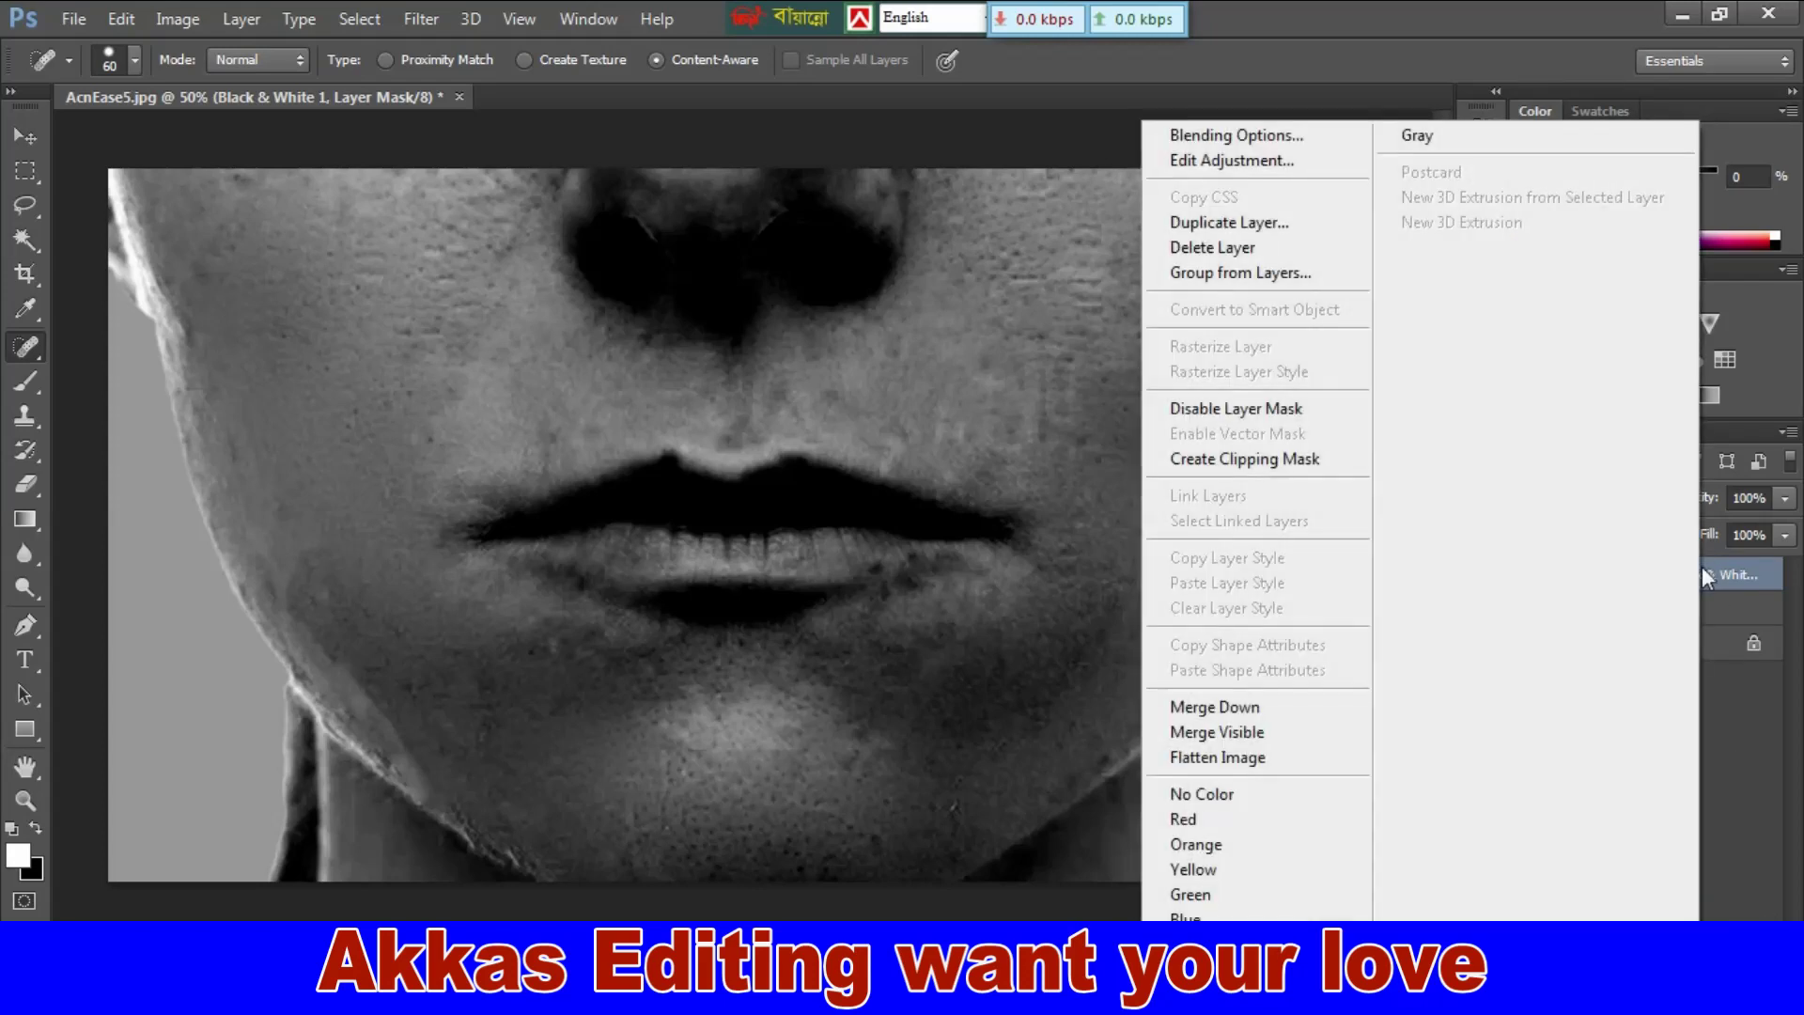
{"action": "left_click", "coordinate": [1237, 249]}
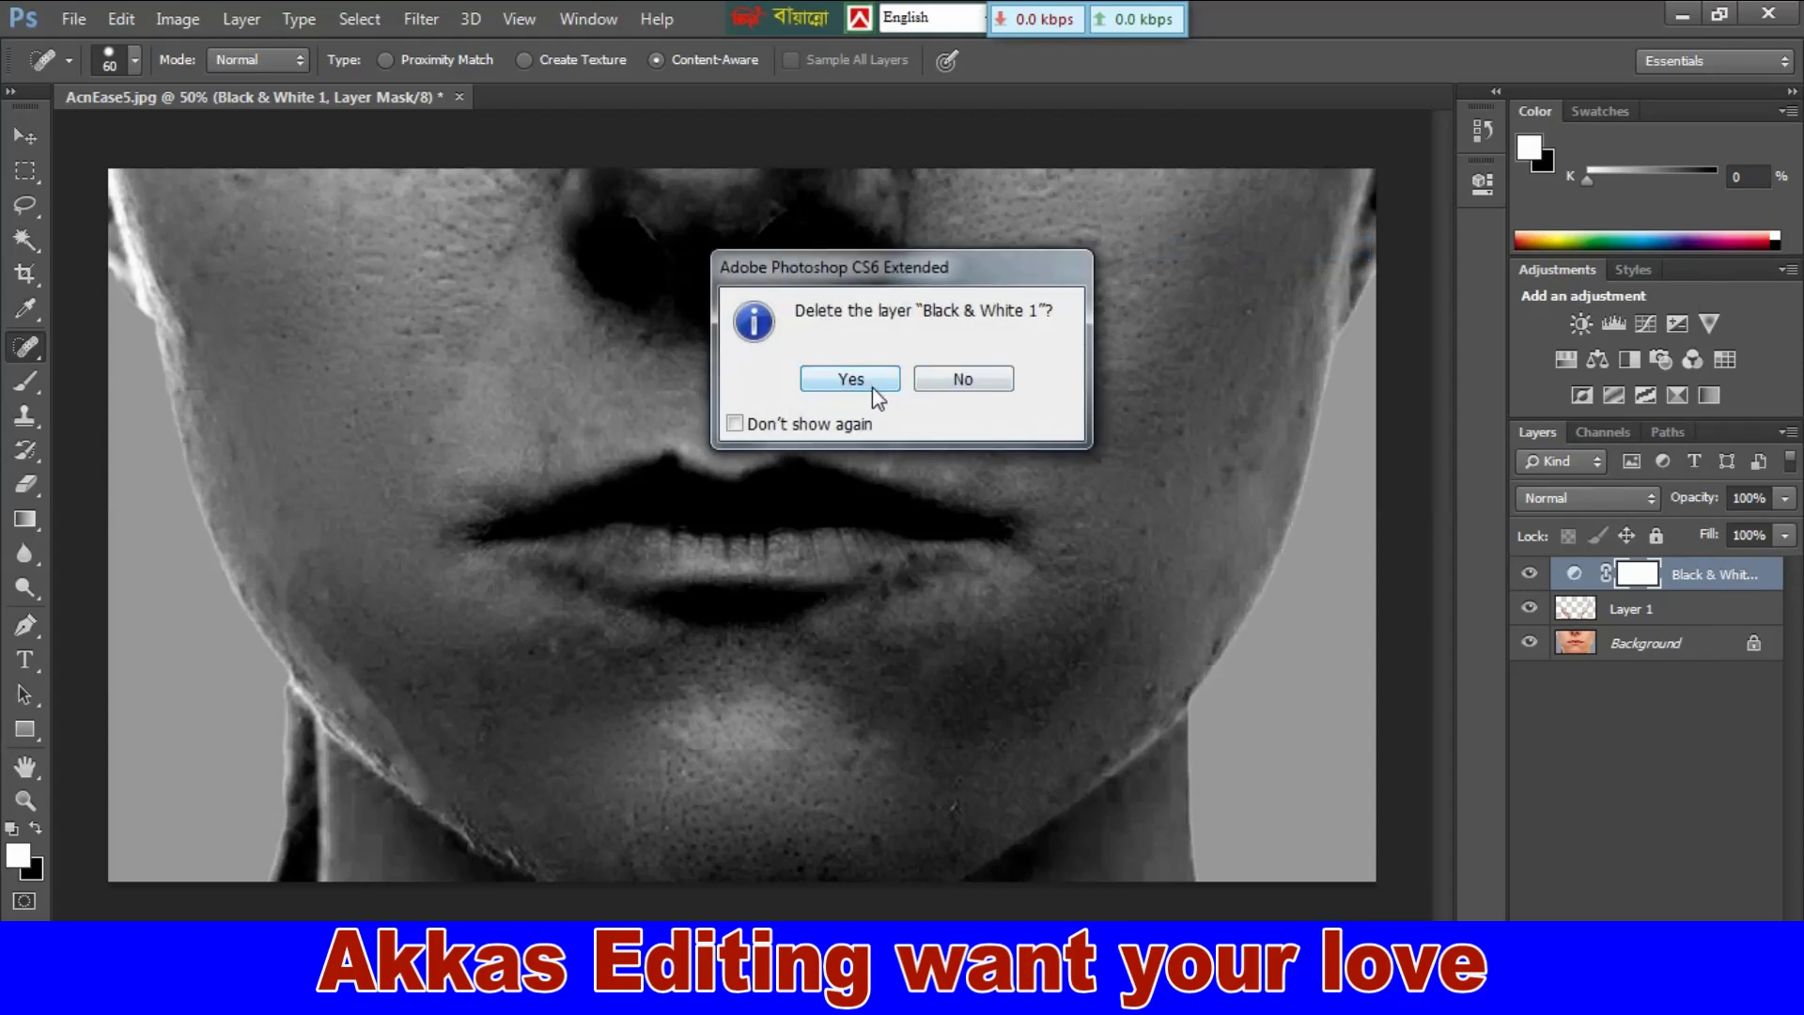
{"action": "left_click", "coordinate": [849, 379]}
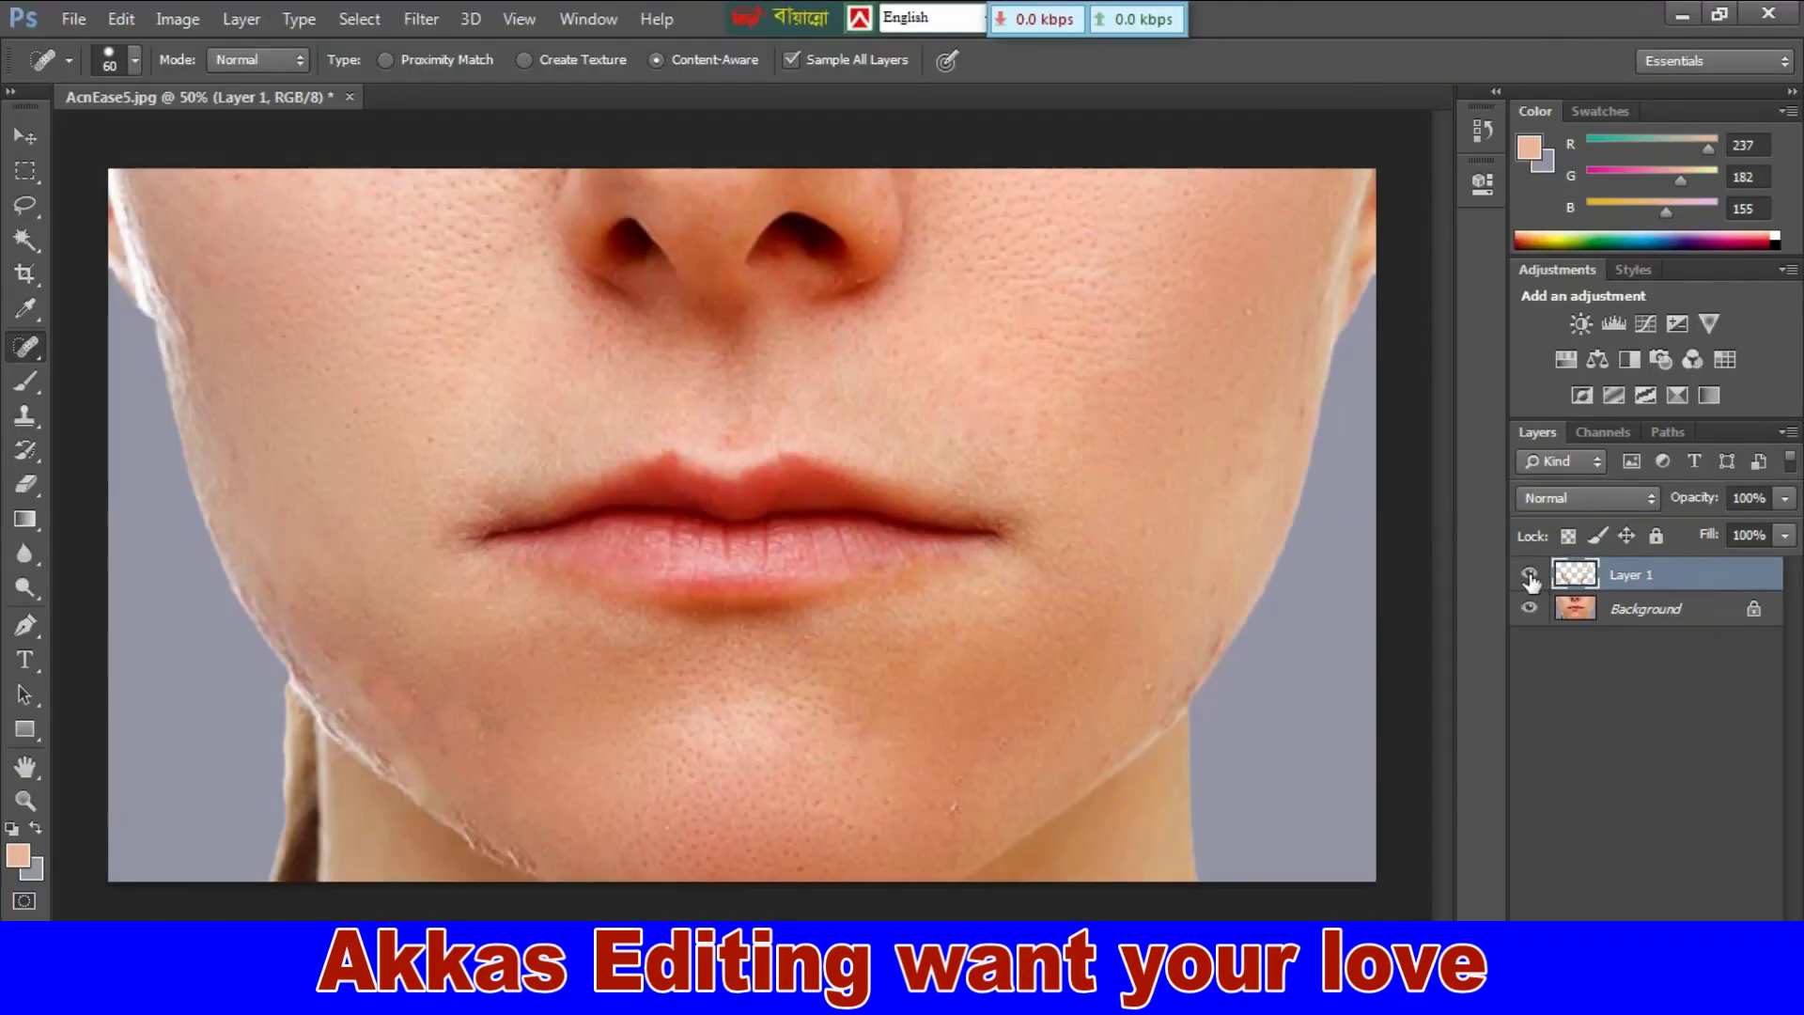
Step: Compare the left jawline with and without the healing on Layer 1 at 100% zoom, leaving the layer visible
{"action": "left_click", "coordinate": [1492, 562]}
{"action": "key", "text": "ctrl+1"}
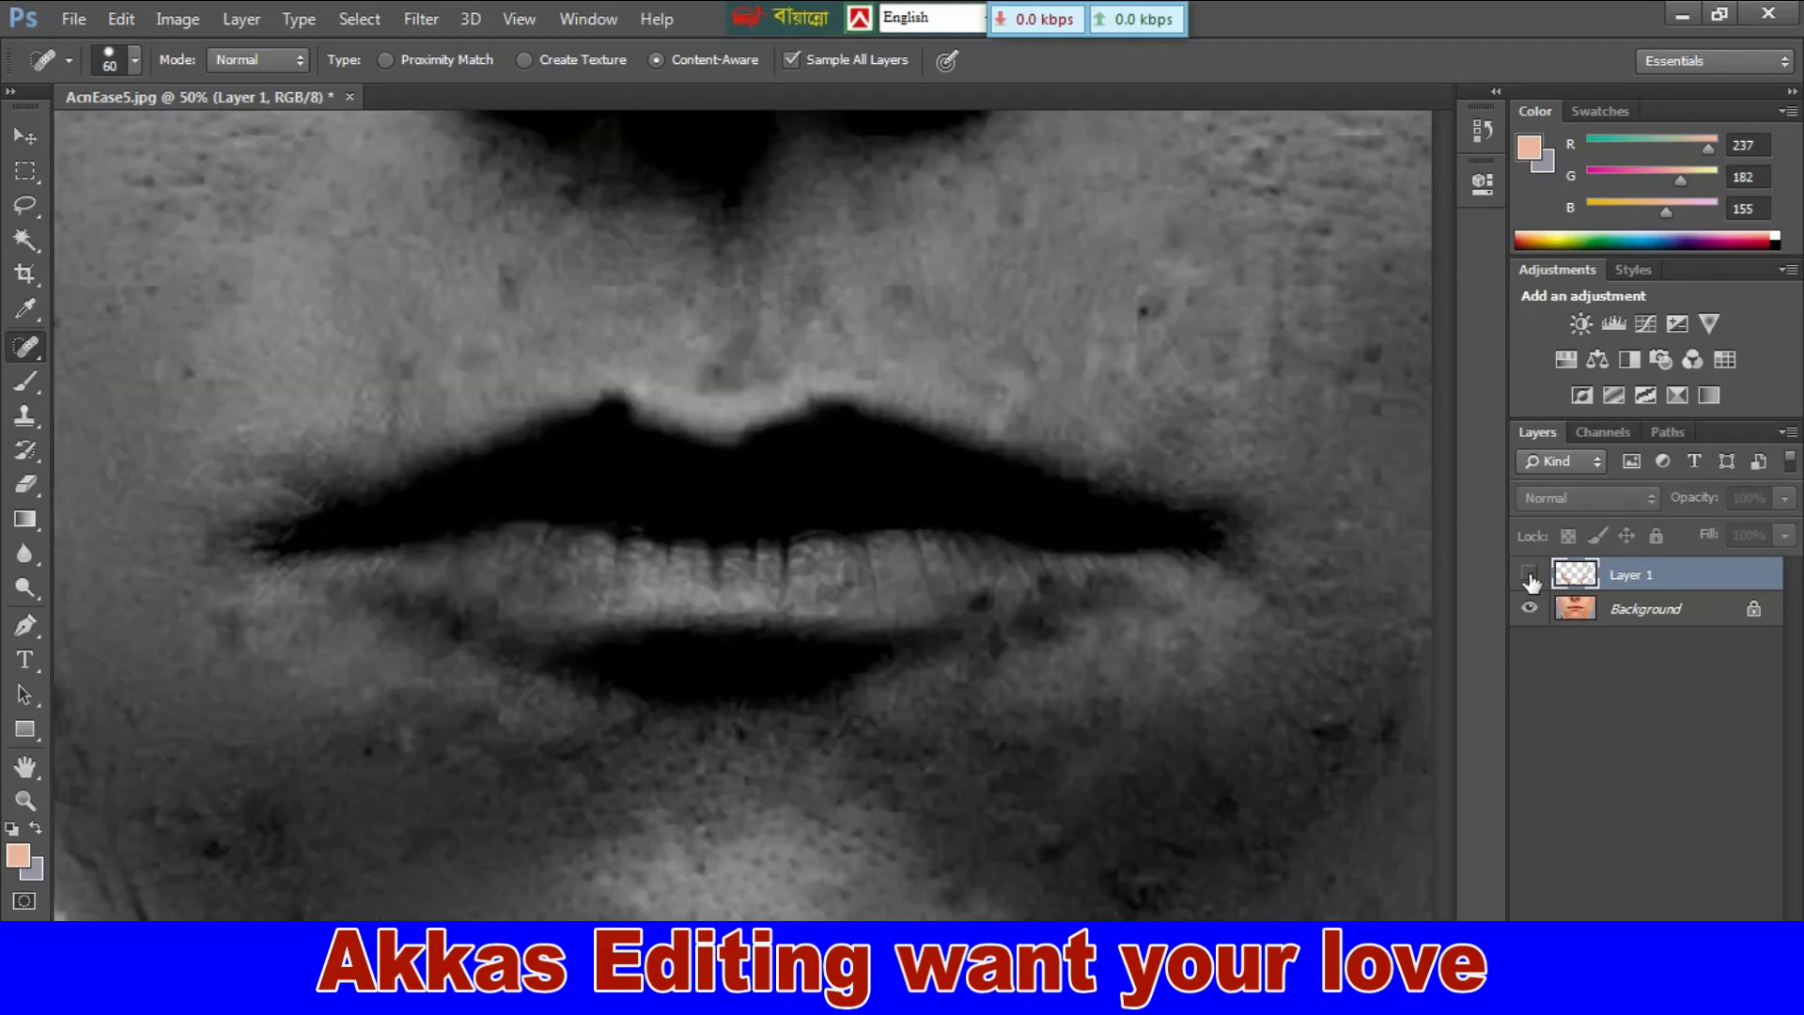
{"action": "mouse_move", "coordinate": [1072, 596]}
{"action": "left_mouse_down"}
{"action": "mouse_move", "coordinate": [1258, 324]}
{"action": "mouse_move", "coordinate": [999, 354]}
{"action": "mouse_move", "coordinate": [991, 604]}
{"action": "left_mouse_up"}
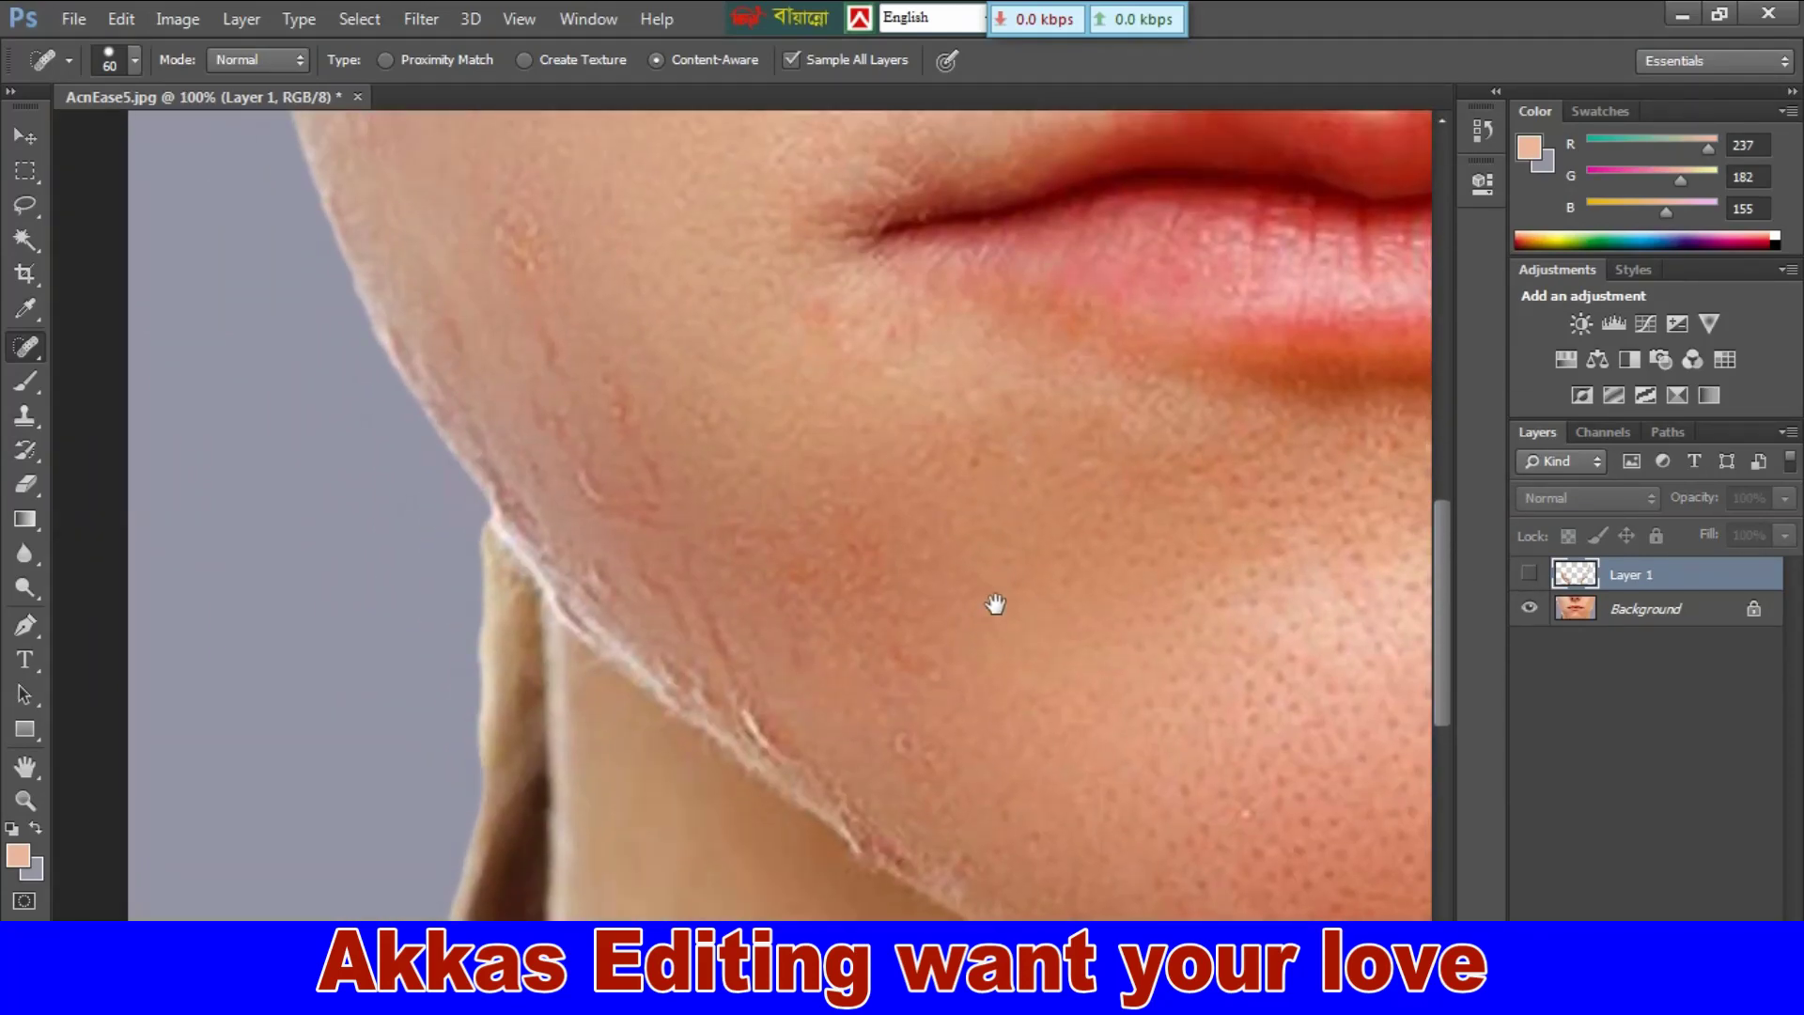
{"action": "left_click", "coordinate": [1529, 574]}
{"action": "left_click", "coordinate": [1530, 575]}
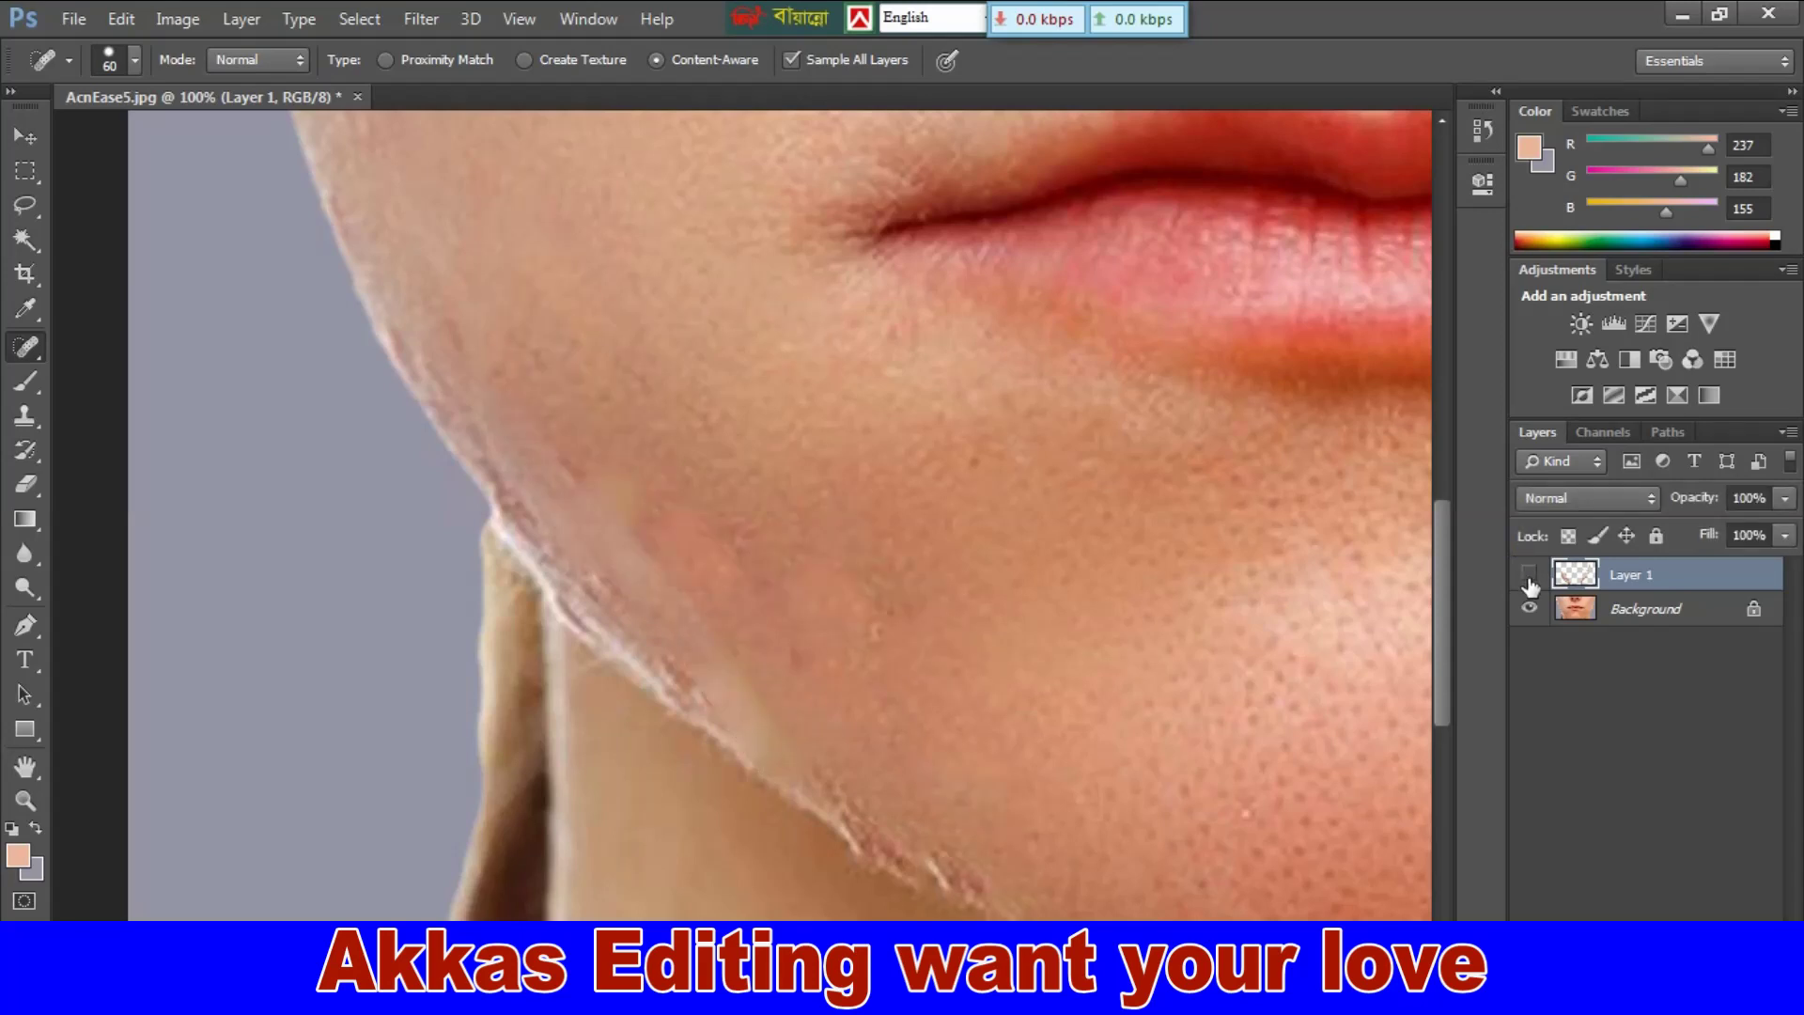
{"action": "left_click", "coordinate": [1530, 575]}
{"action": "left_click", "coordinate": [1530, 575]}
{"action": "left_click", "coordinate": [1530, 575]}
{"action": "key", "text": "ctrl+minus"}
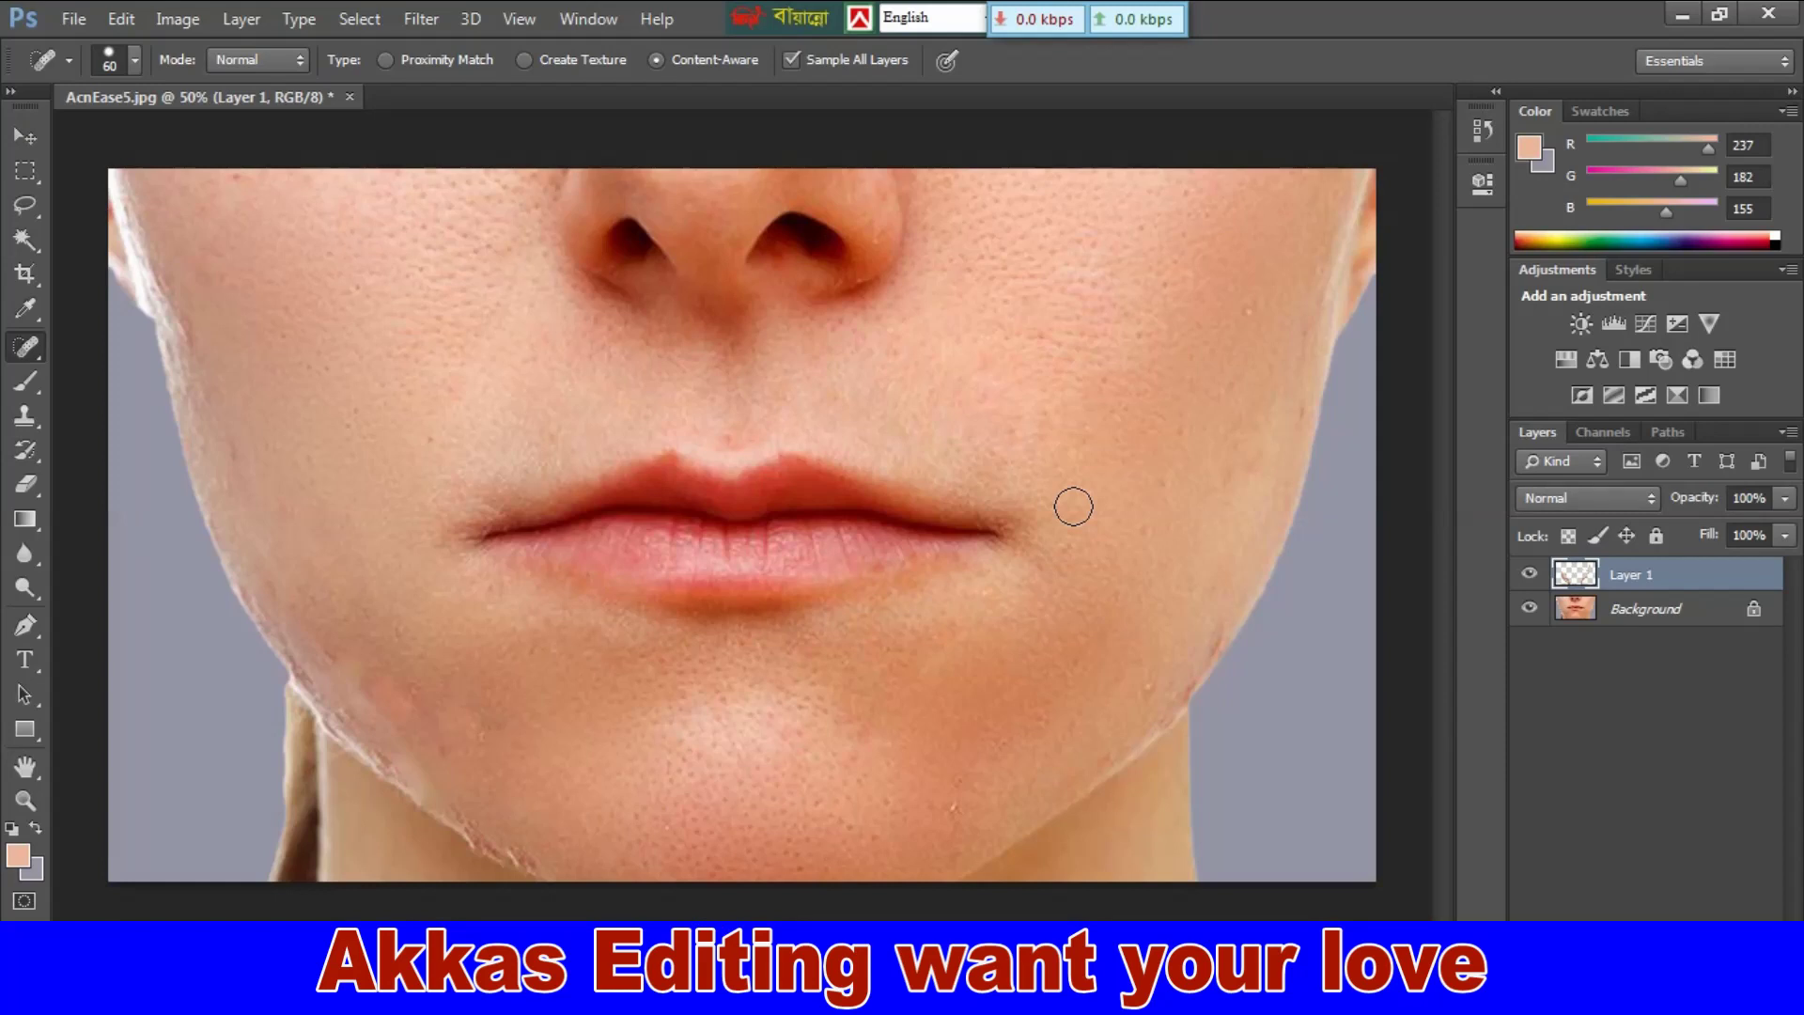